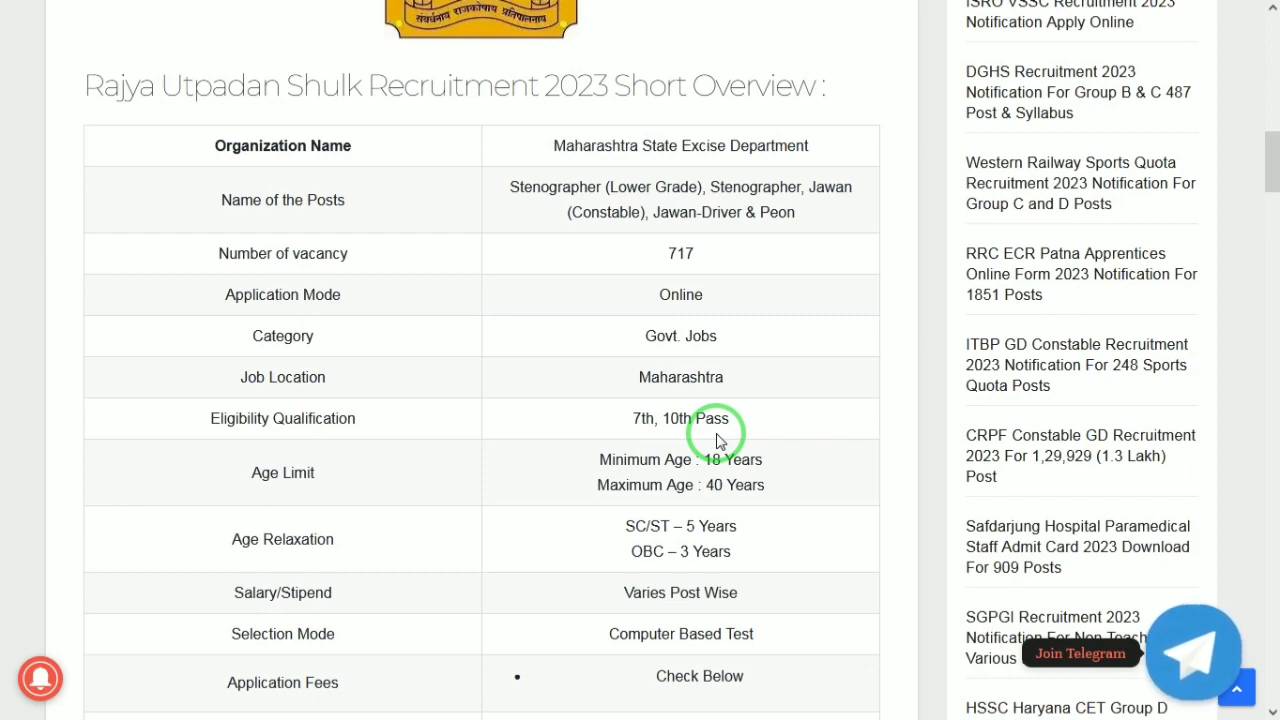
Scroll the JobsGyan post down to the Vacancy Details table showing five posts totalling 717 vacancies
scroll(716, 442, down, 1)
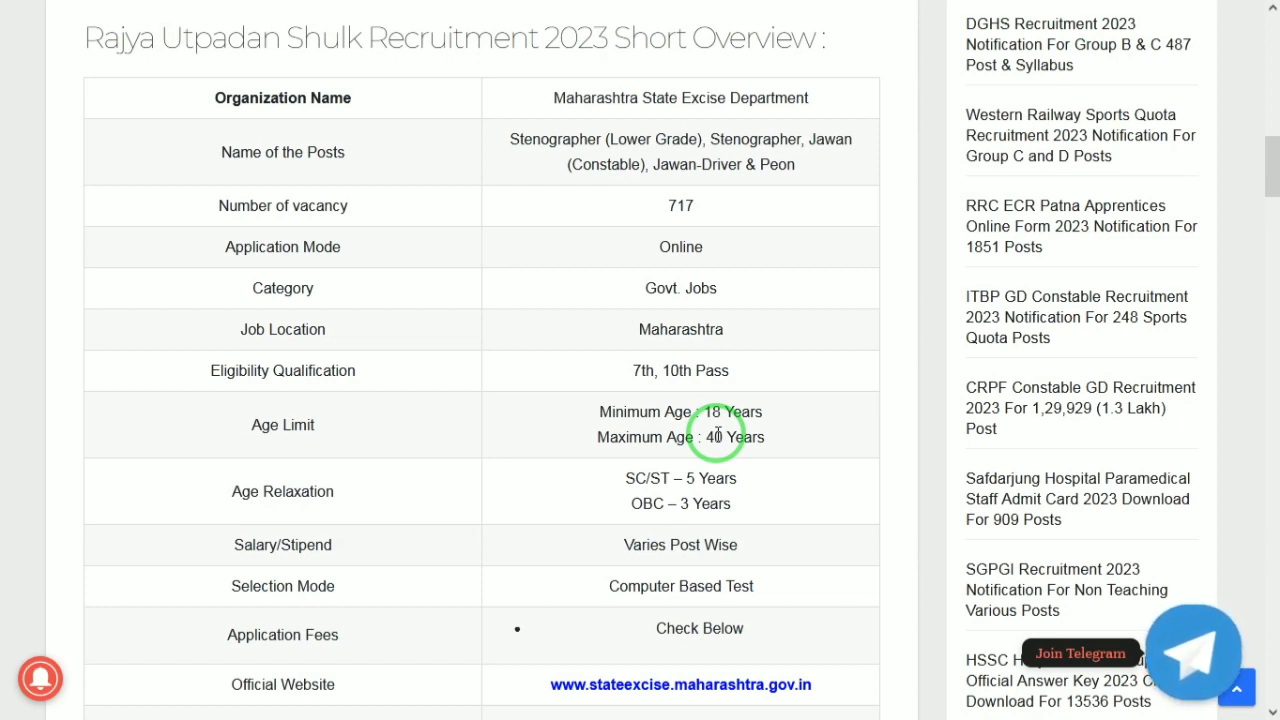
scroll(717, 433, down, 1)
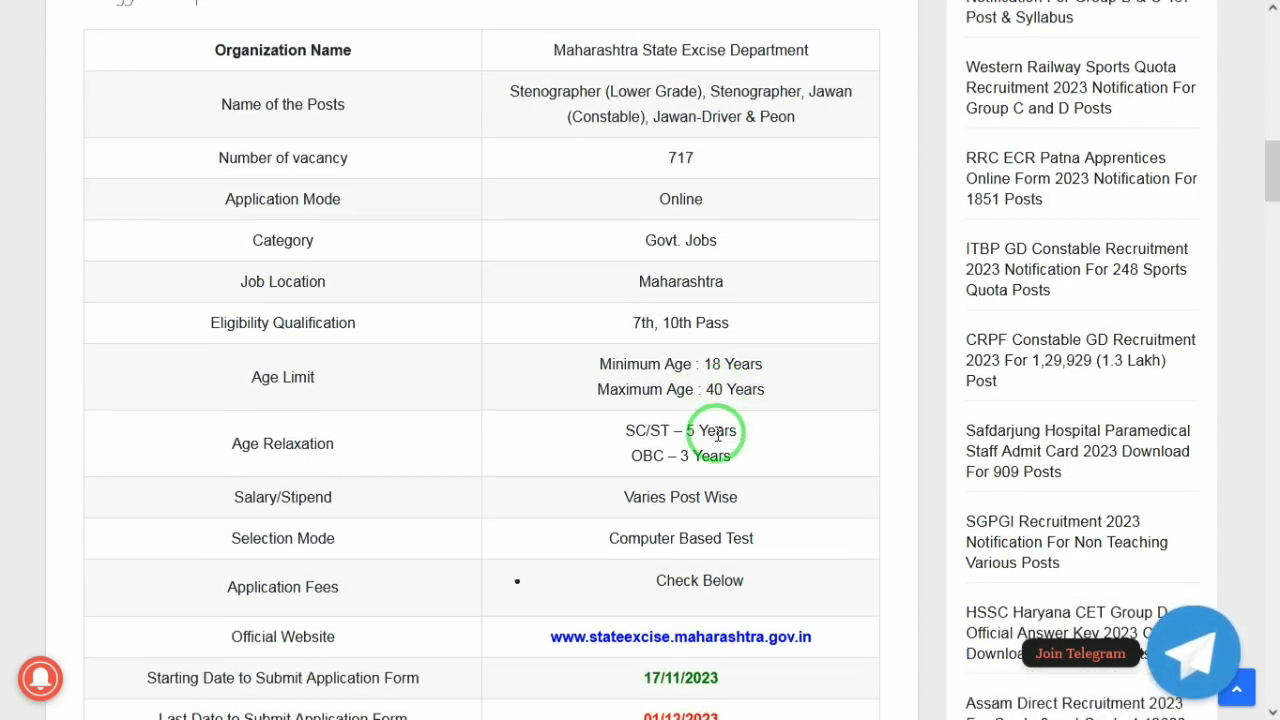
scroll(717, 433, down, 2)
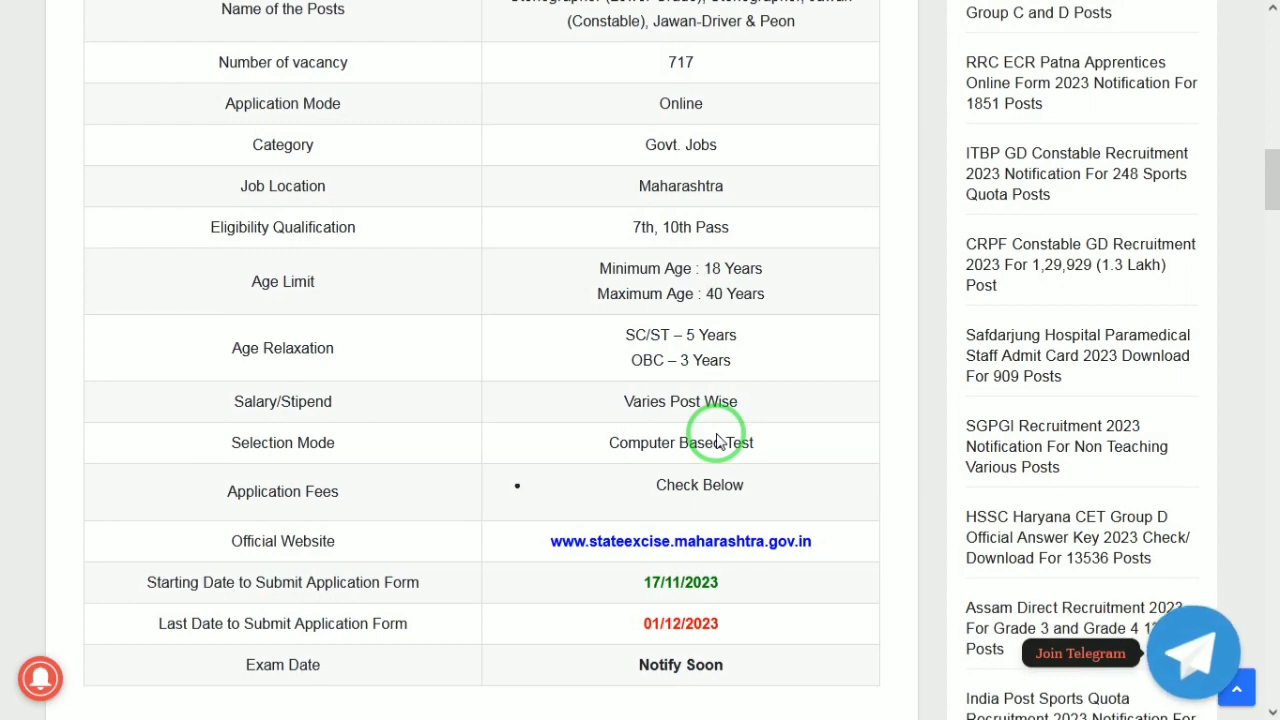
scroll(717, 441, down, 2)
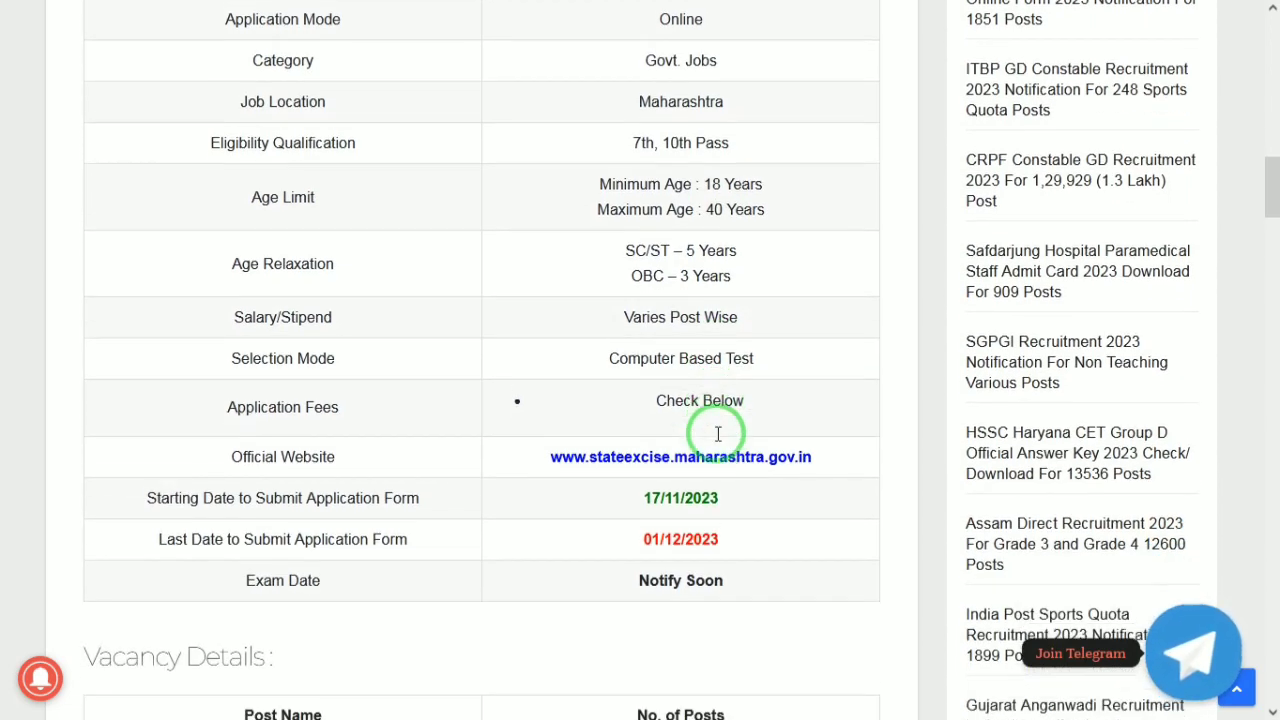
scroll(717, 441, down, 2)
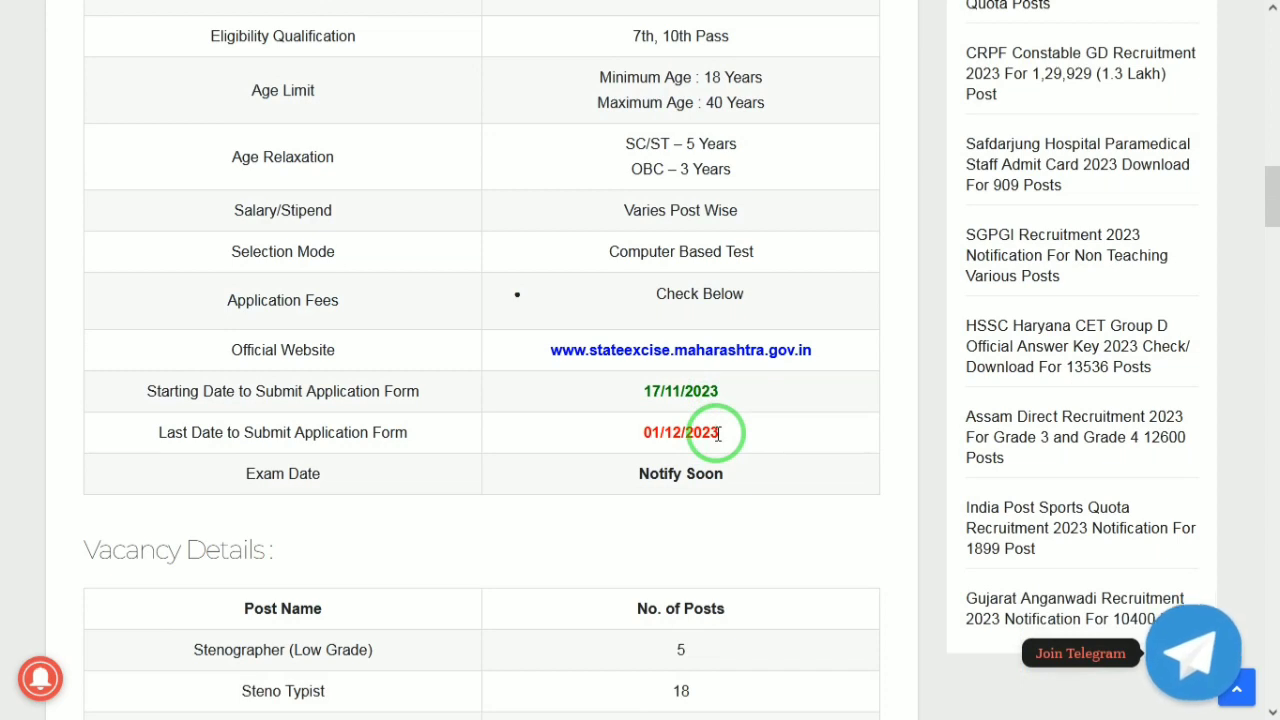
scroll(717, 433, down, 1)
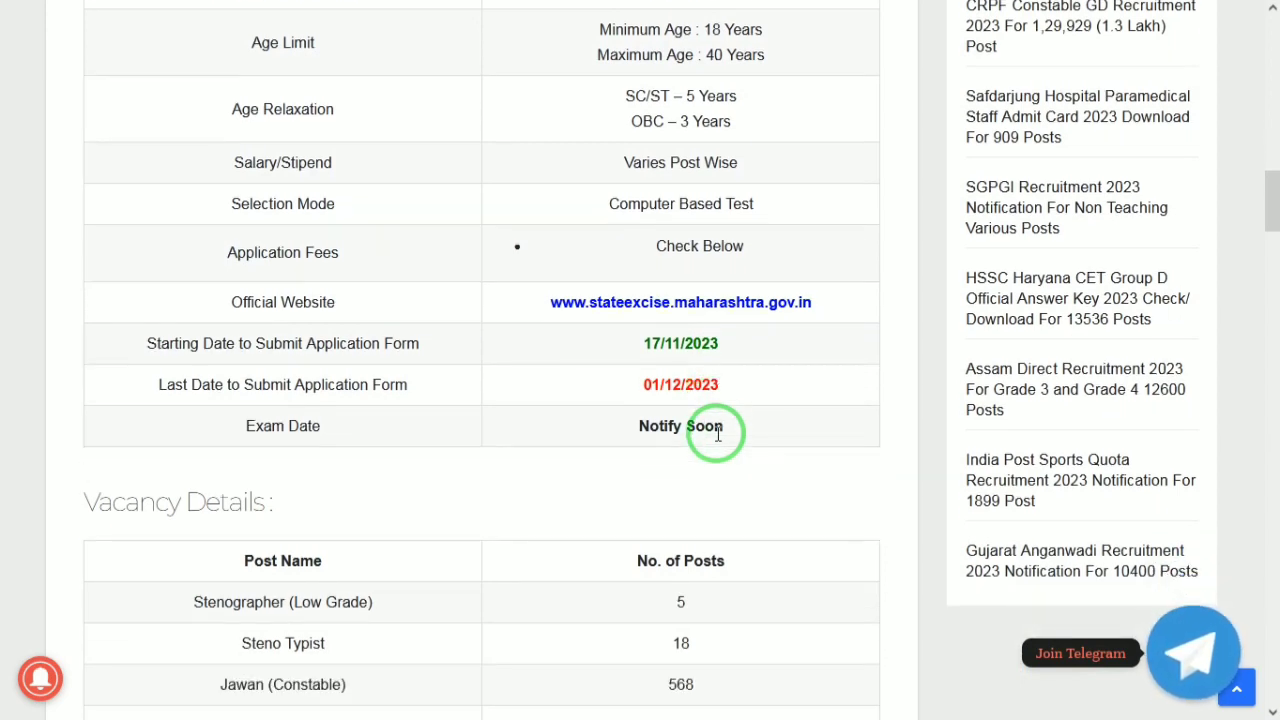
scroll(717, 433, down, 3)
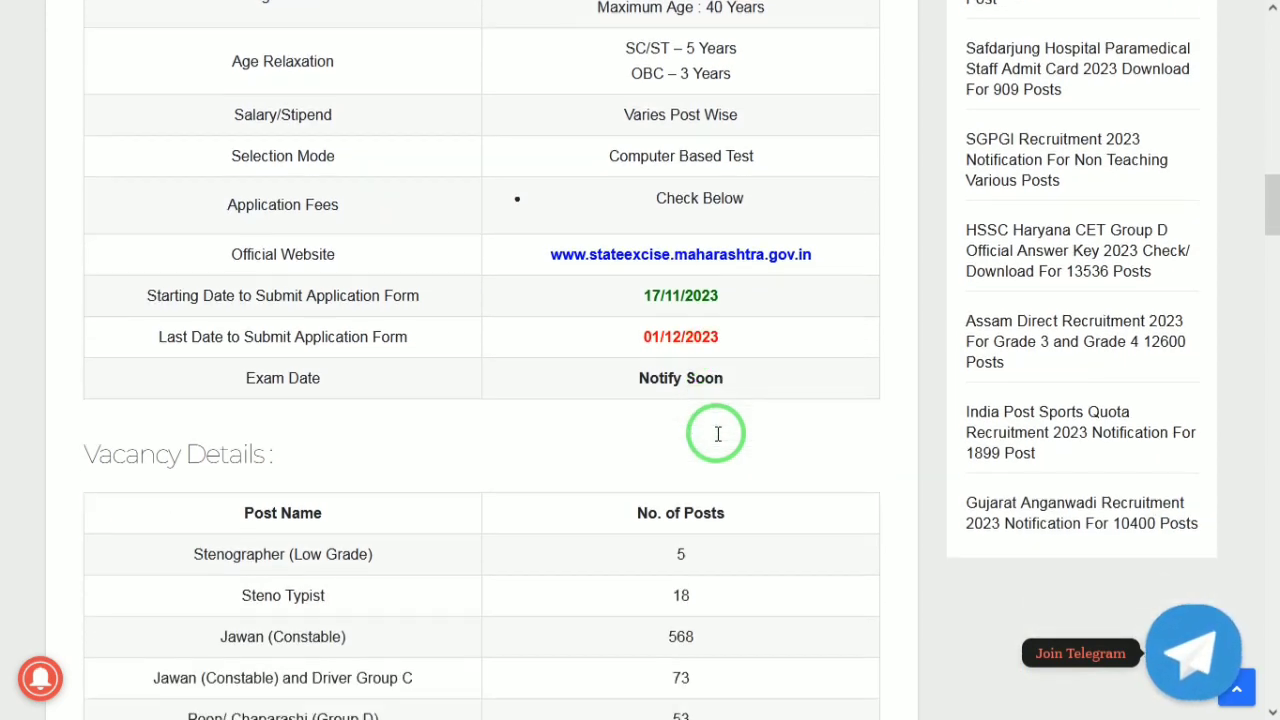
scroll(717, 441, down, 3)
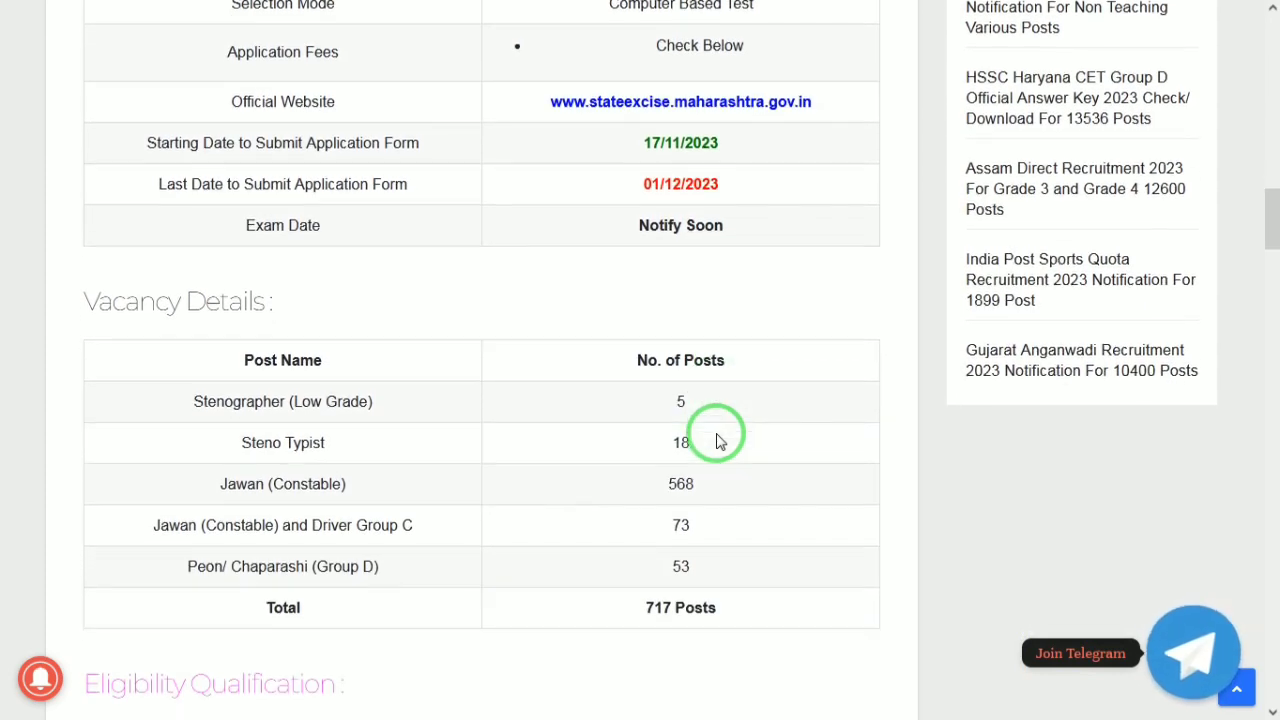
scroll(717, 441, down, 1)
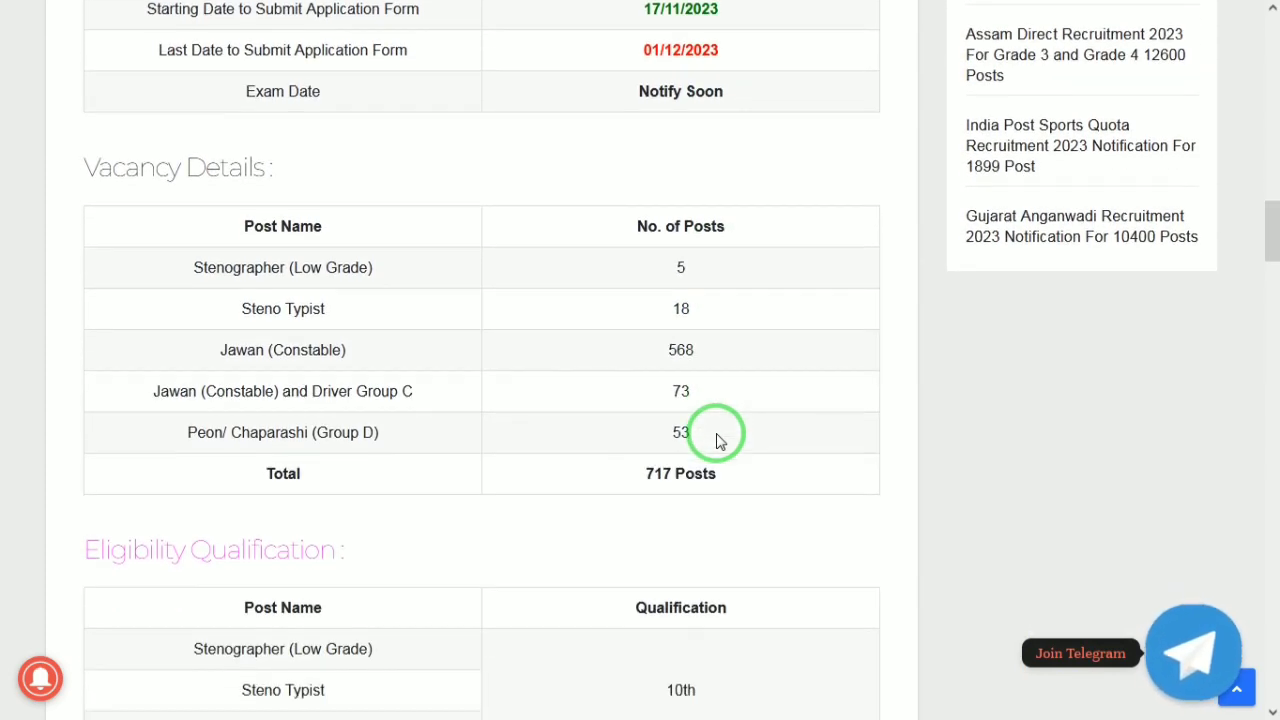
scroll(717, 441, down, 4)
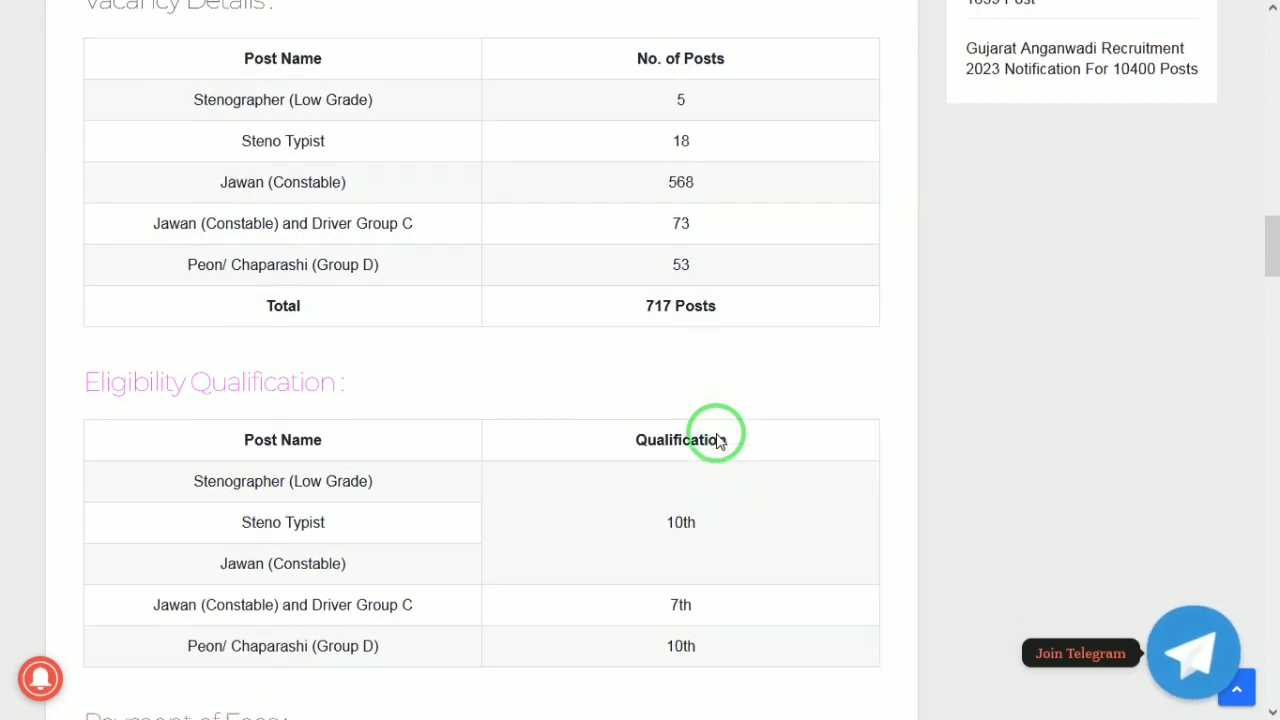
Scroll through fees, age limit and salary to the selection process and dates 17/11/2023–01/12/2023
scroll(717, 441, down, 3)
scroll(717, 441, down, 1)
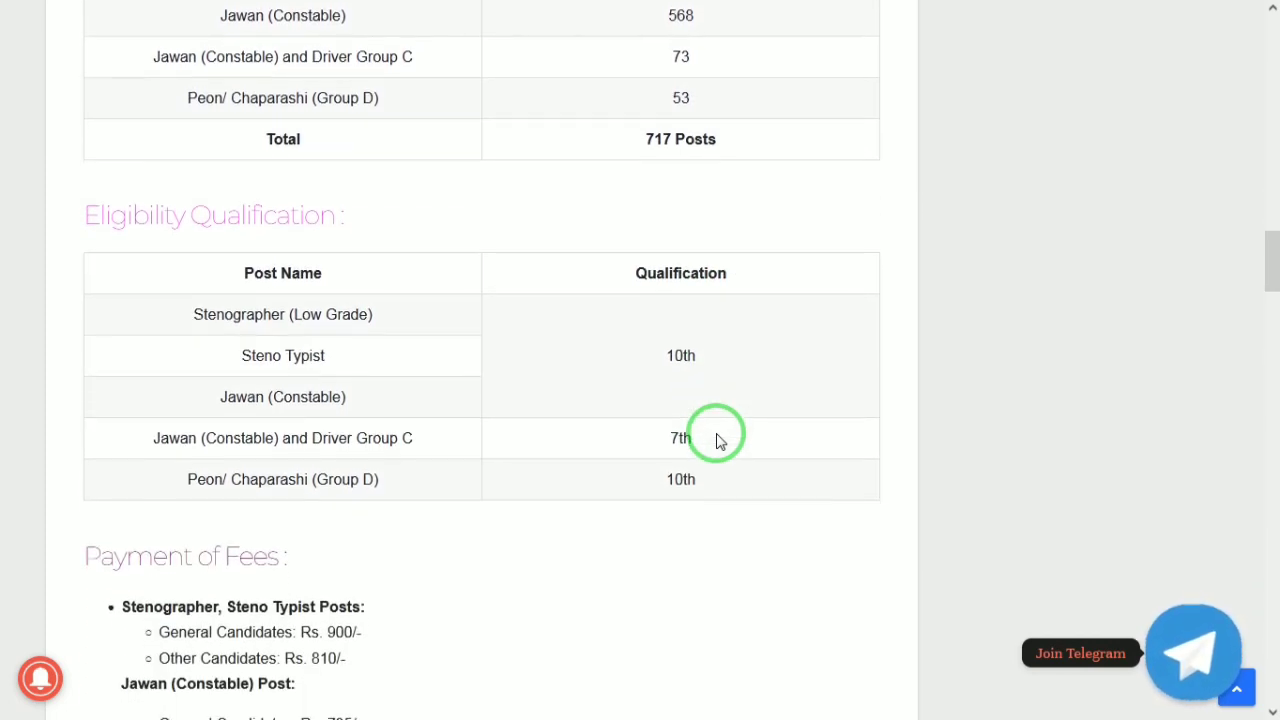
scroll(717, 441, down, 3)
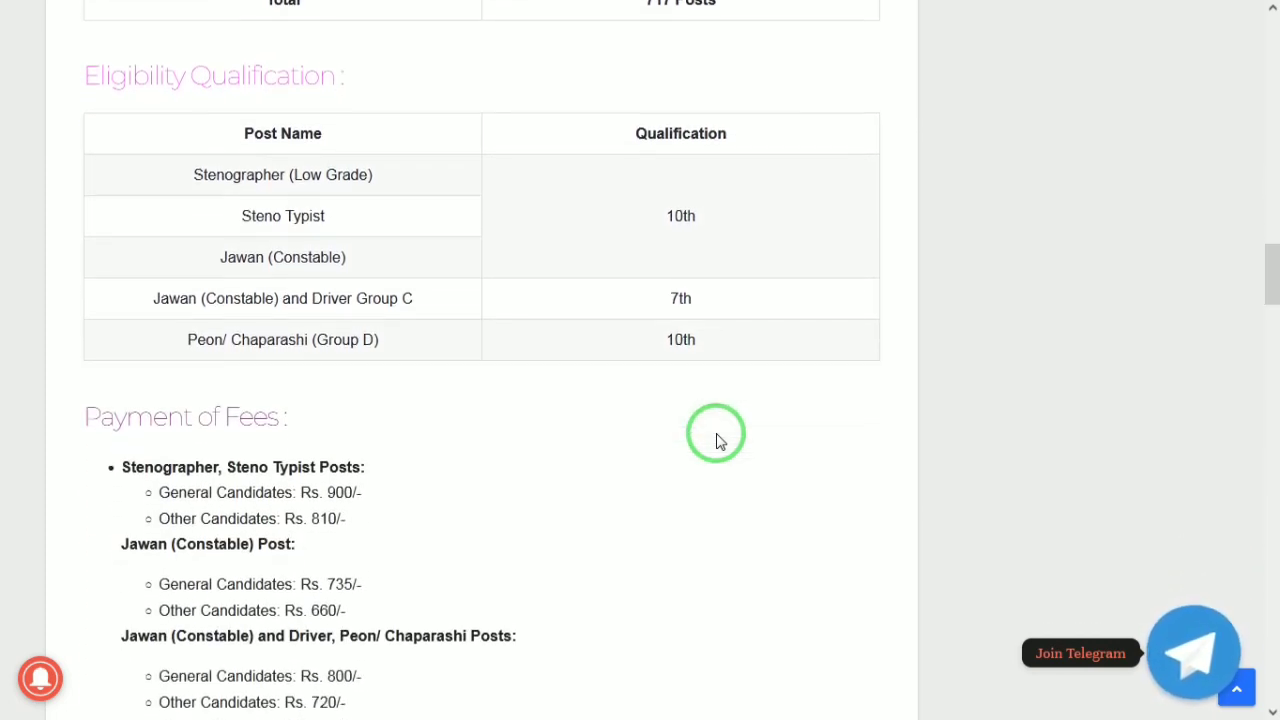
scroll(717, 441, down, 1)
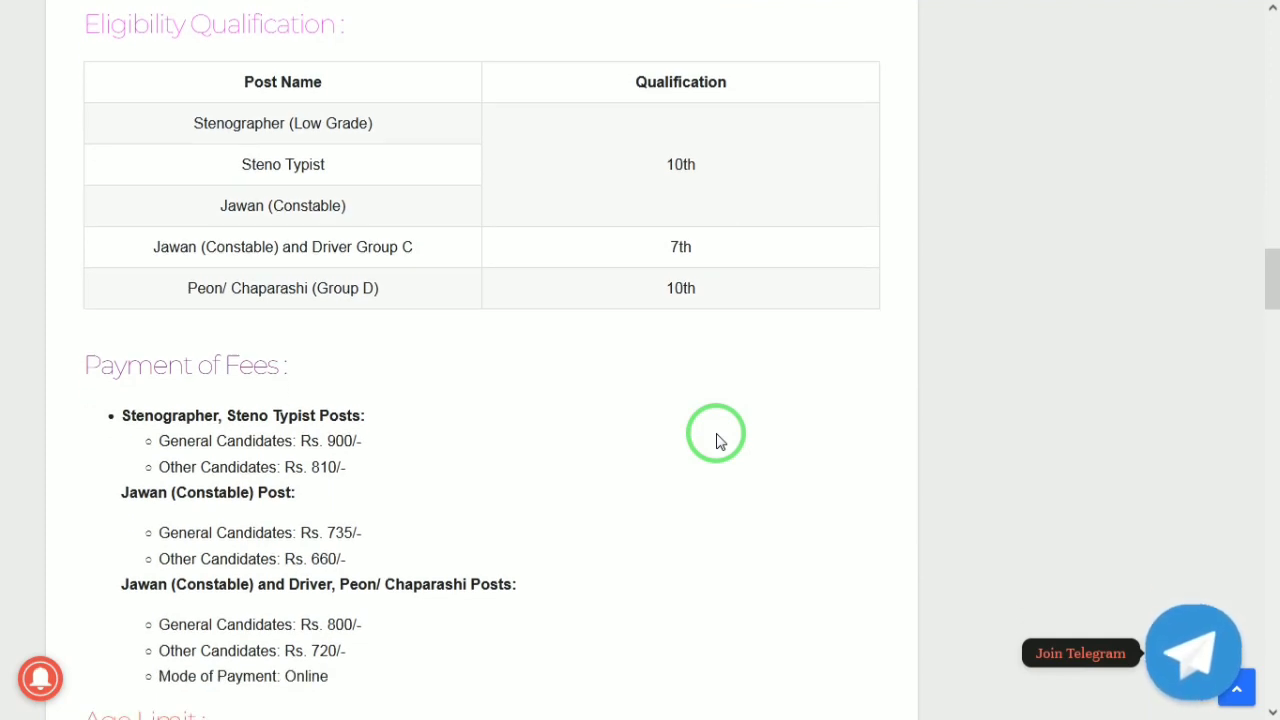
scroll(717, 441, down, 1)
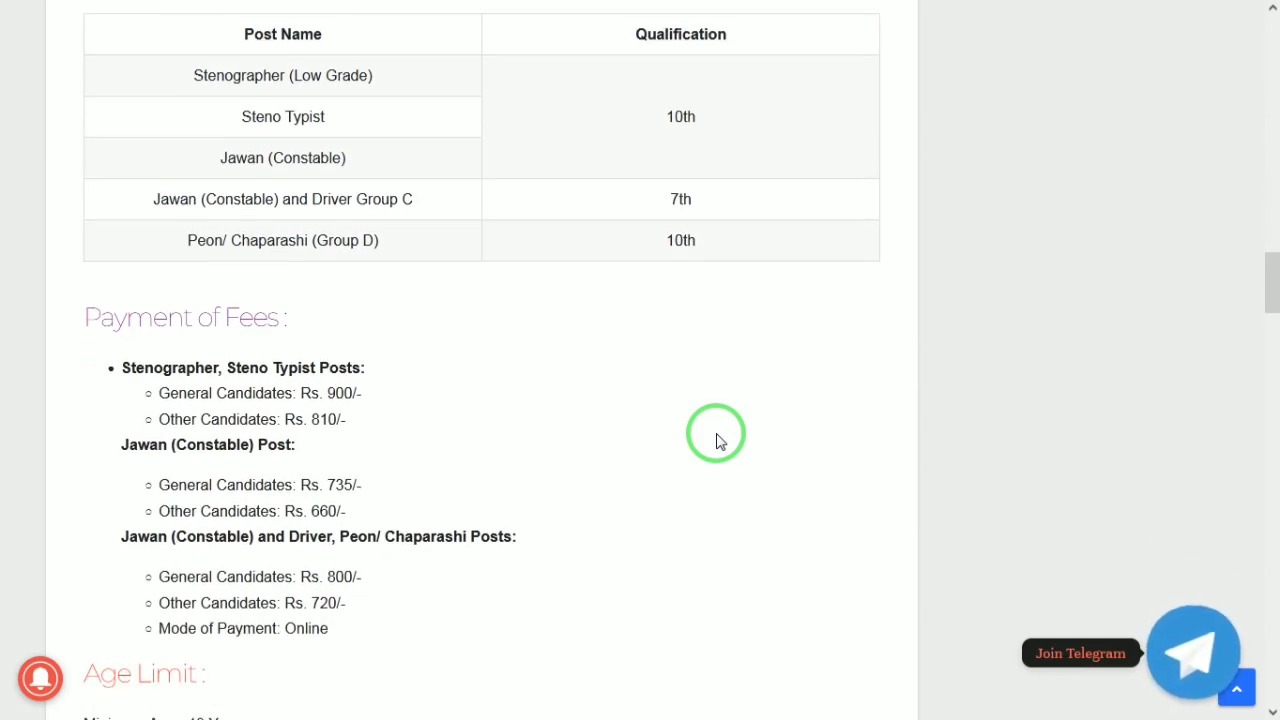
scroll(717, 441, down, 1)
scroll(717, 441, down, 1)
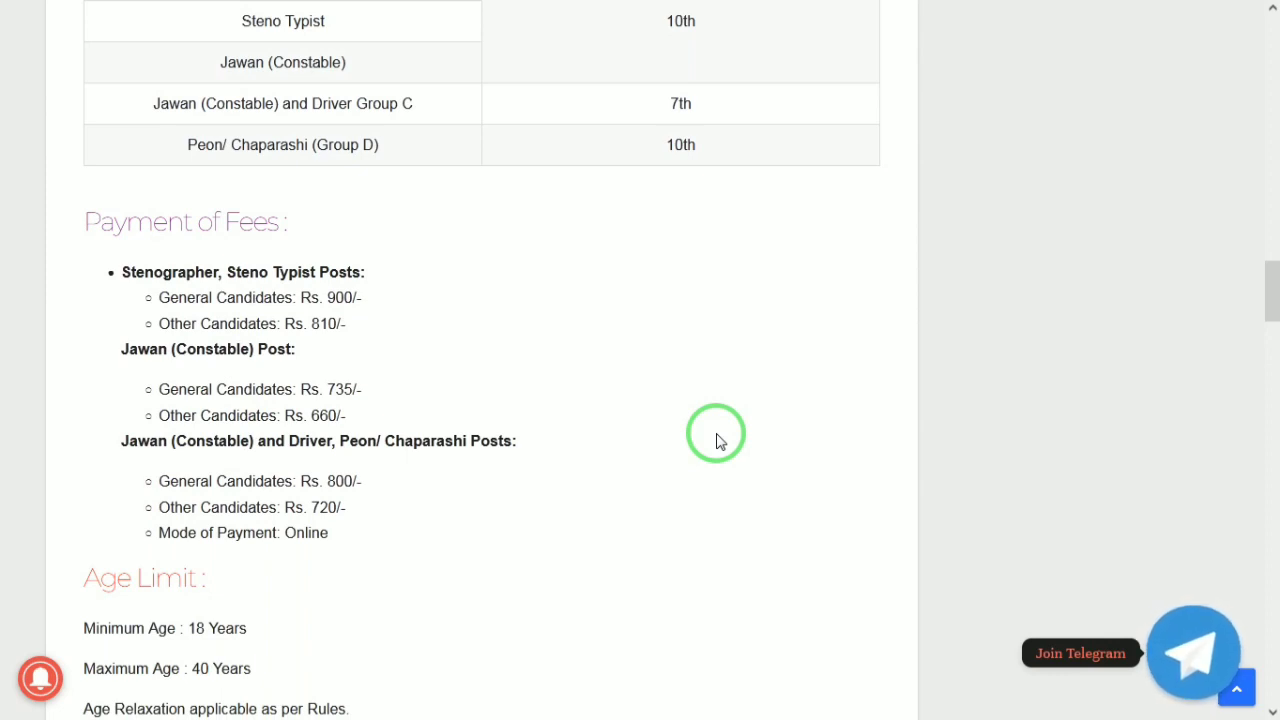
scroll(717, 441, down, 1)
scroll(717, 441, down, 5)
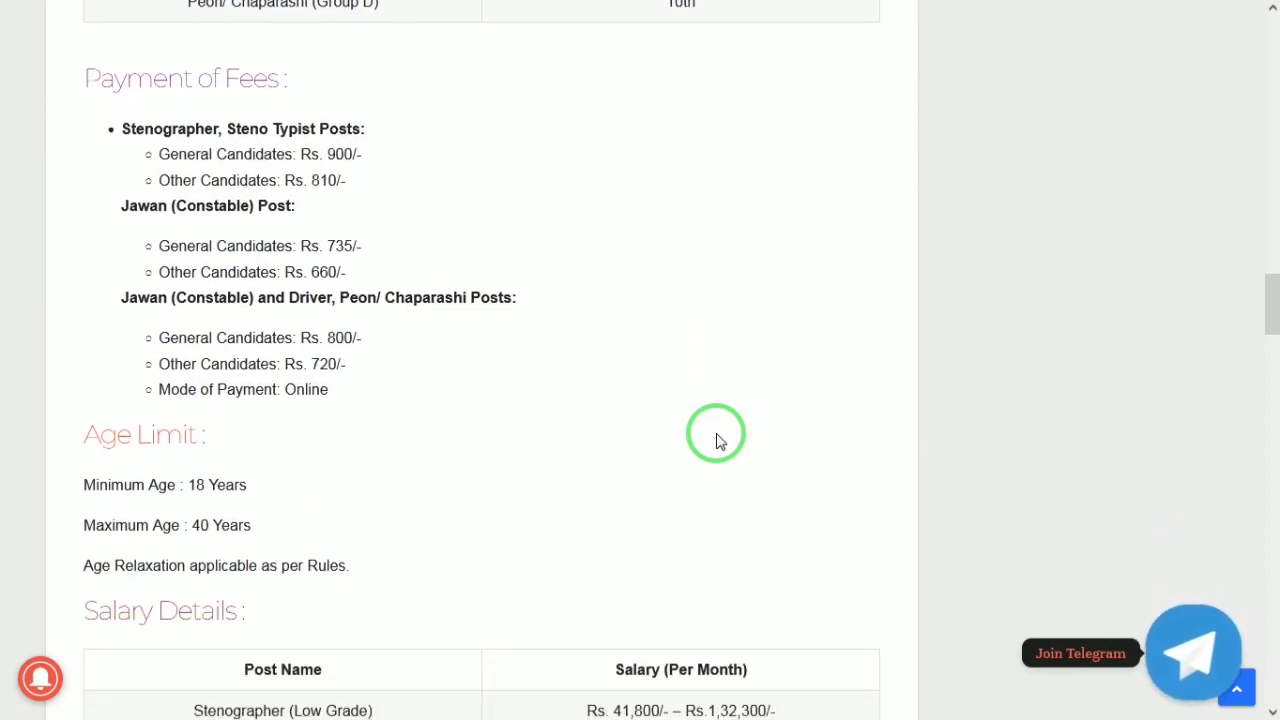
scroll(717, 441, down, 3)
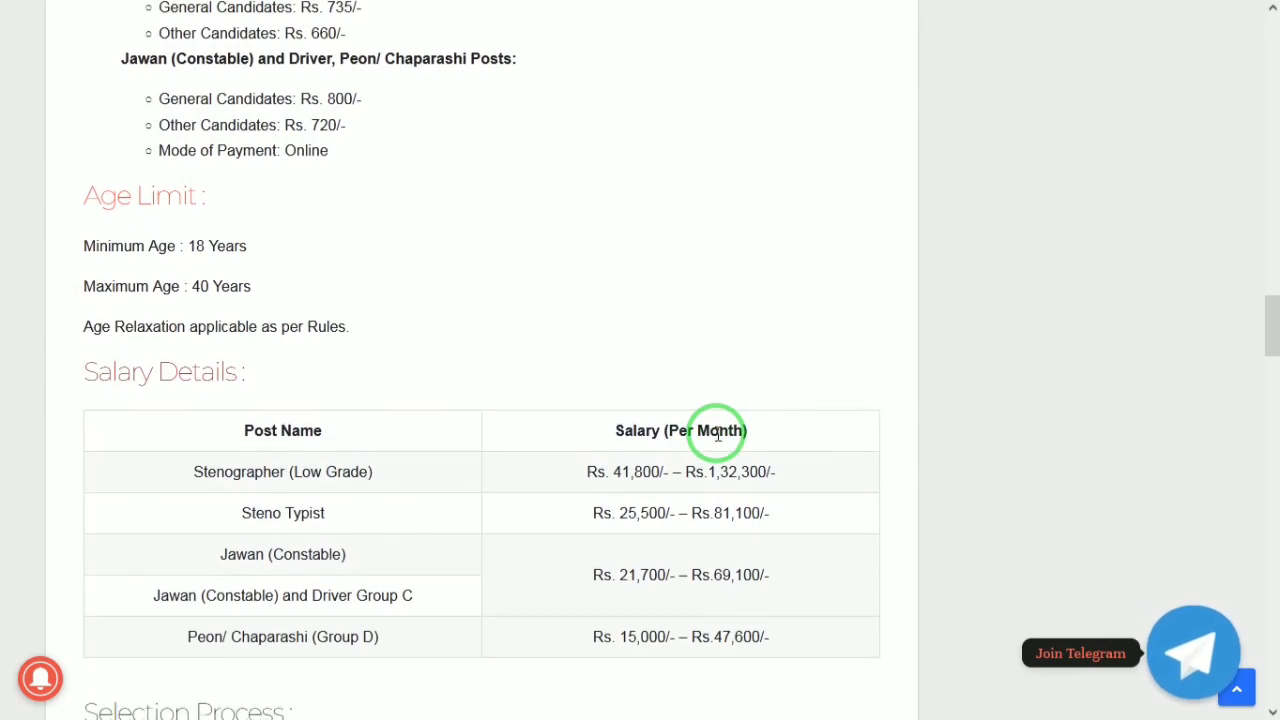
scroll(717, 441, down, 2)
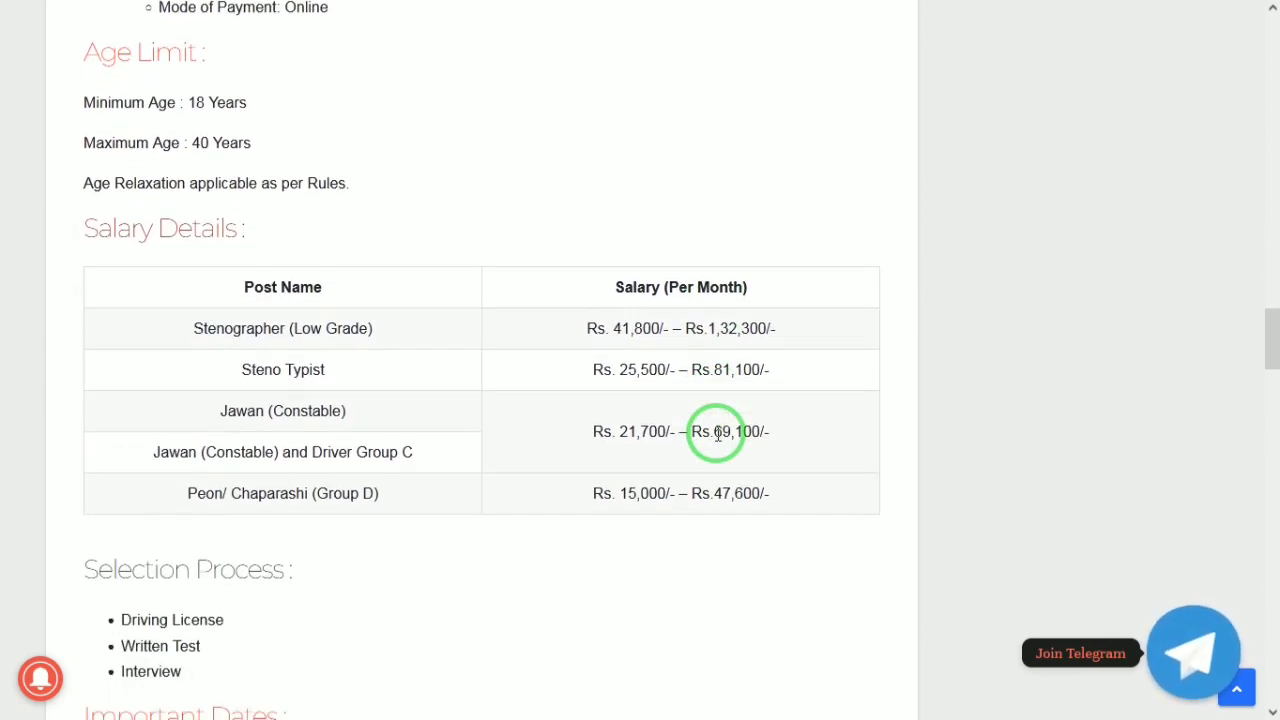
scroll(717, 432, down, 1)
scroll(717, 441, down, 1)
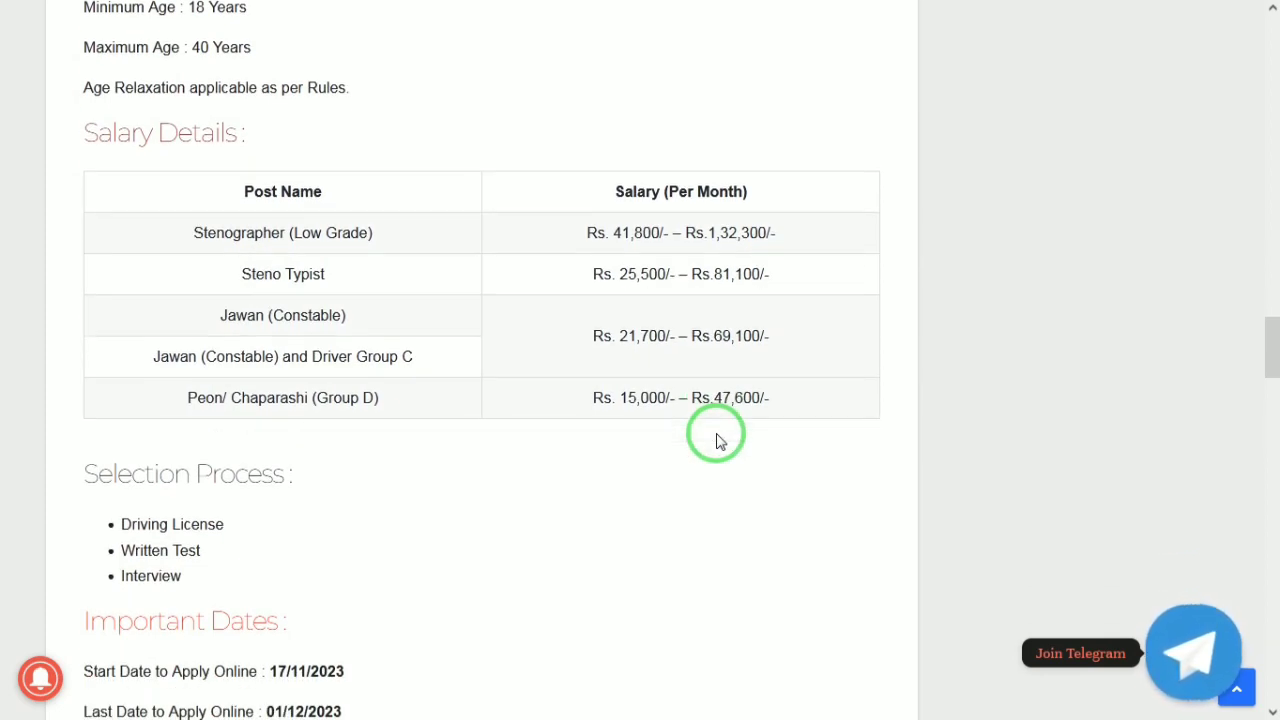
scroll(717, 441, down, 1)
scroll(717, 441, down, 1)
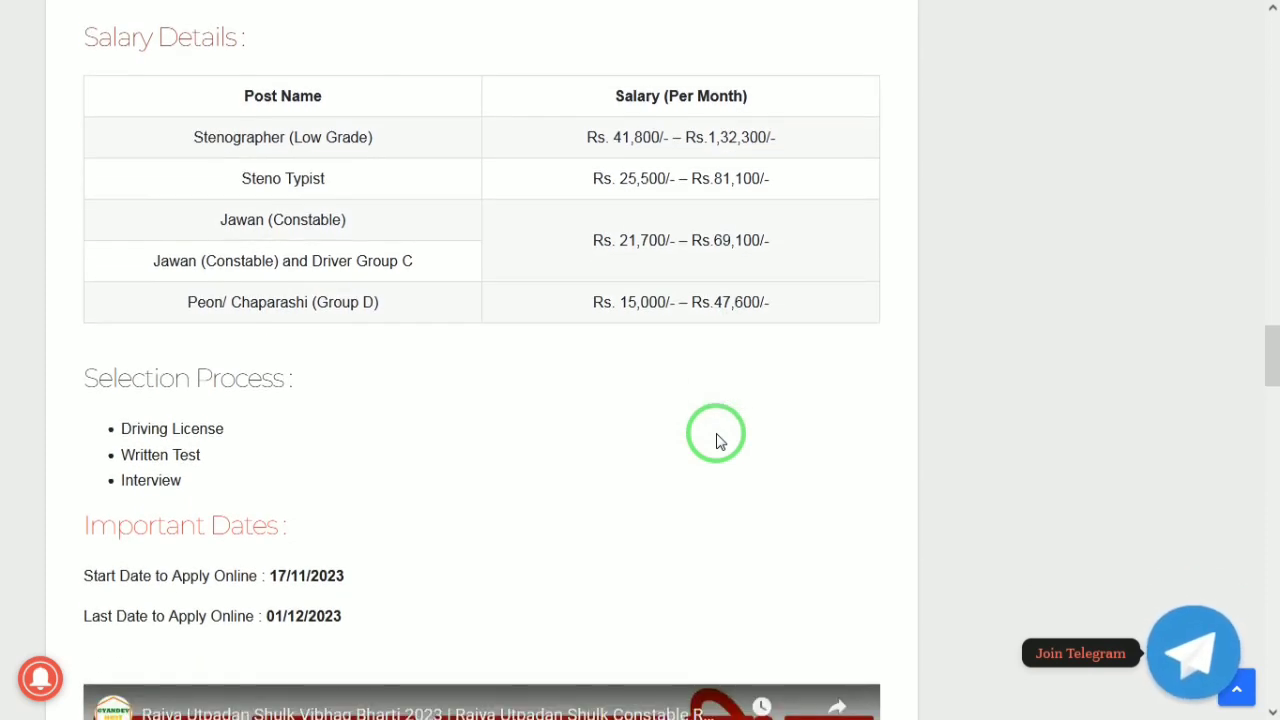
scroll(717, 441, up, 1)
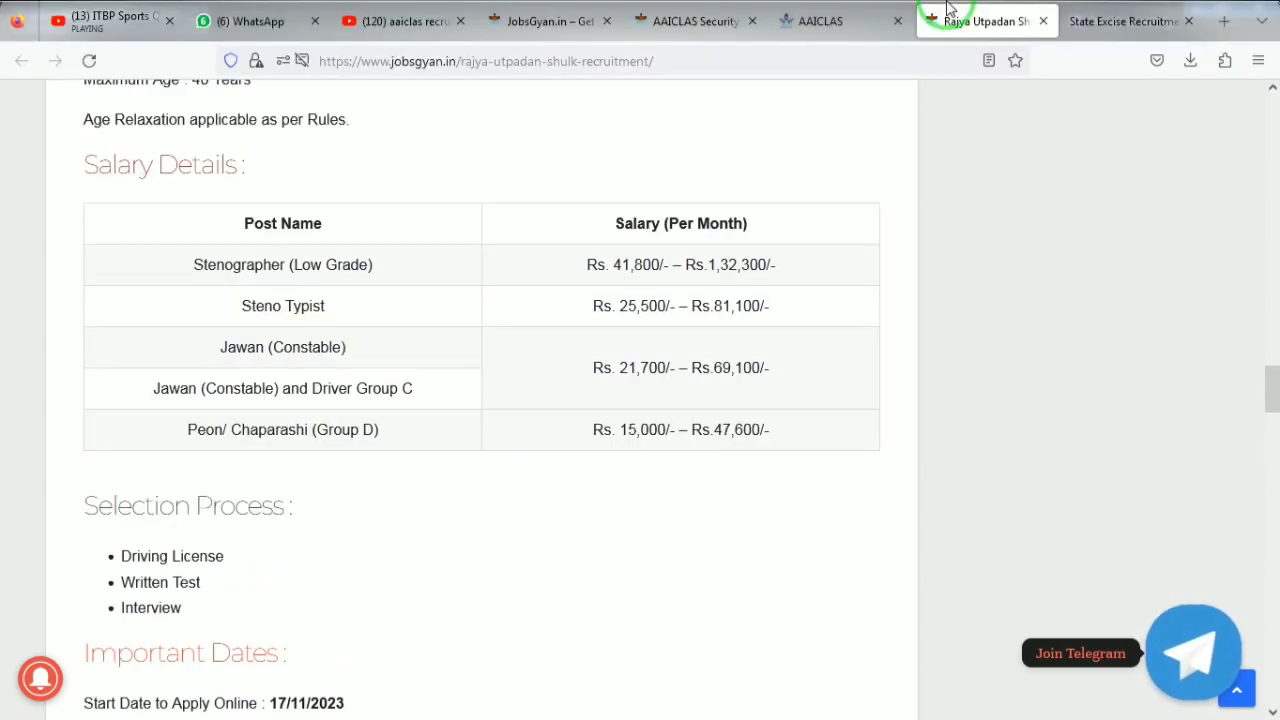
On the State Excise registration page, close the instructions and agree to the privacy notice
click(1115, 20)
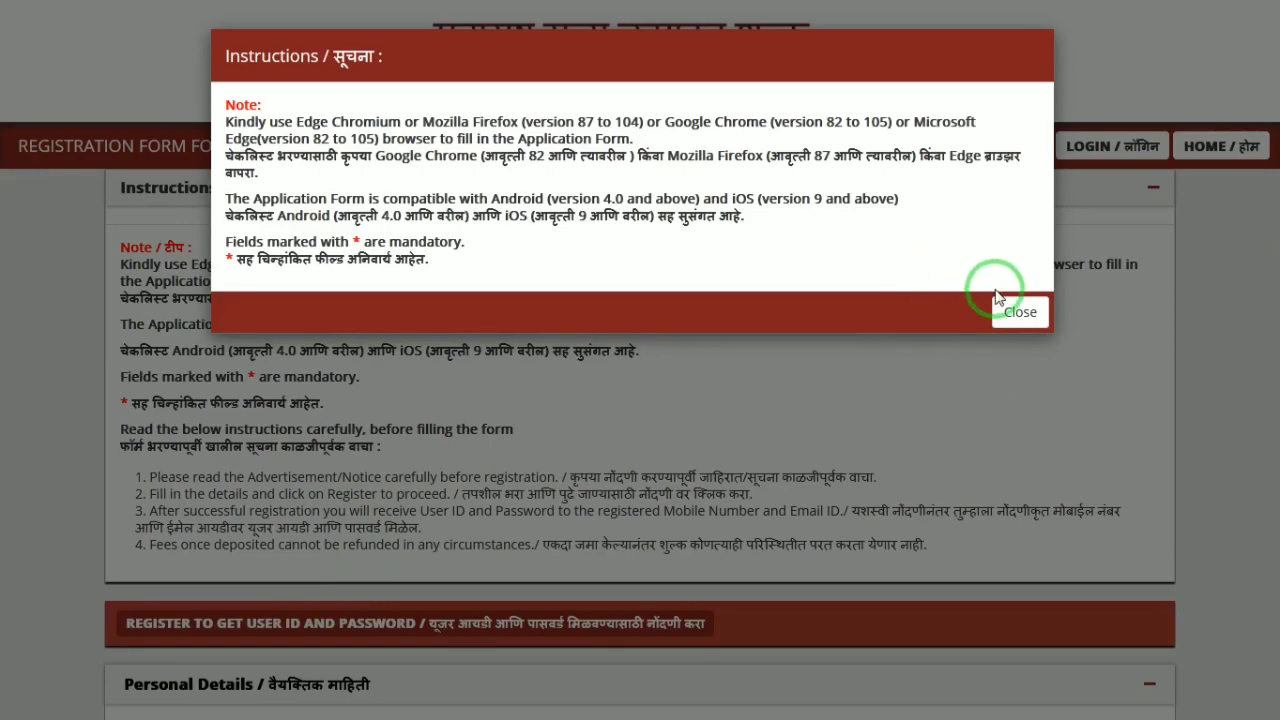
click(1020, 312)
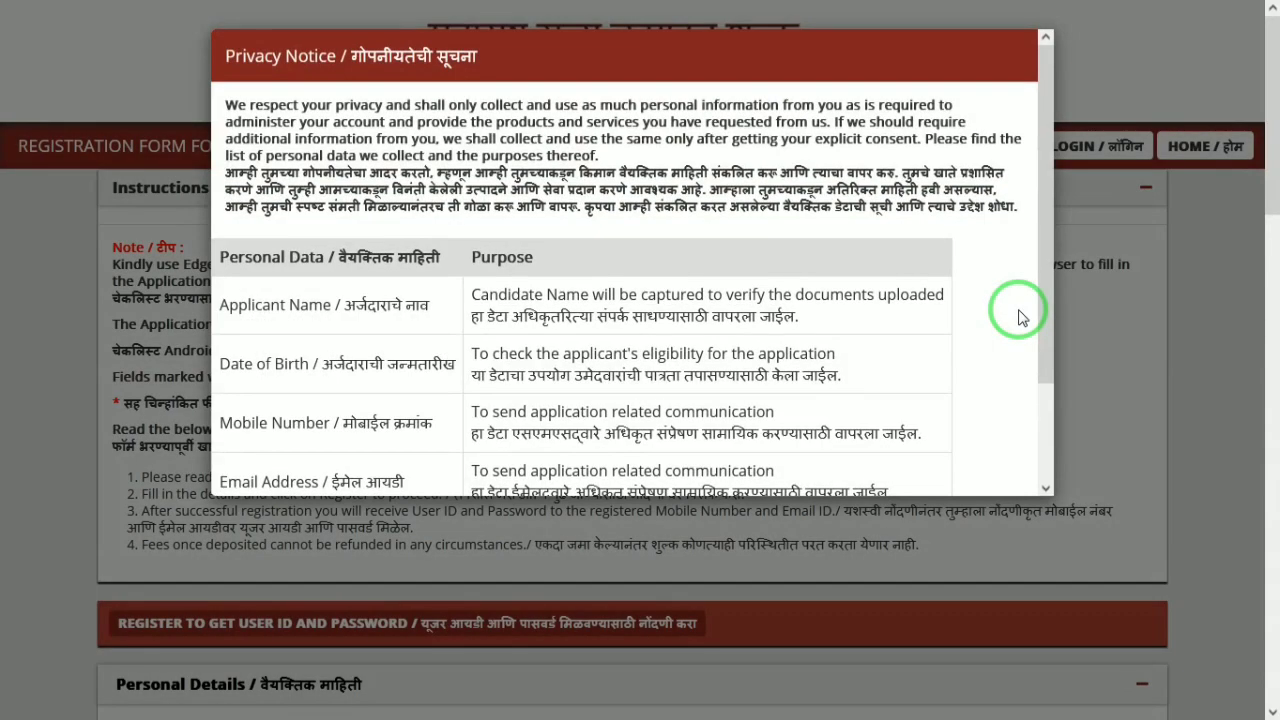
drag(1046, 322, 988, 494)
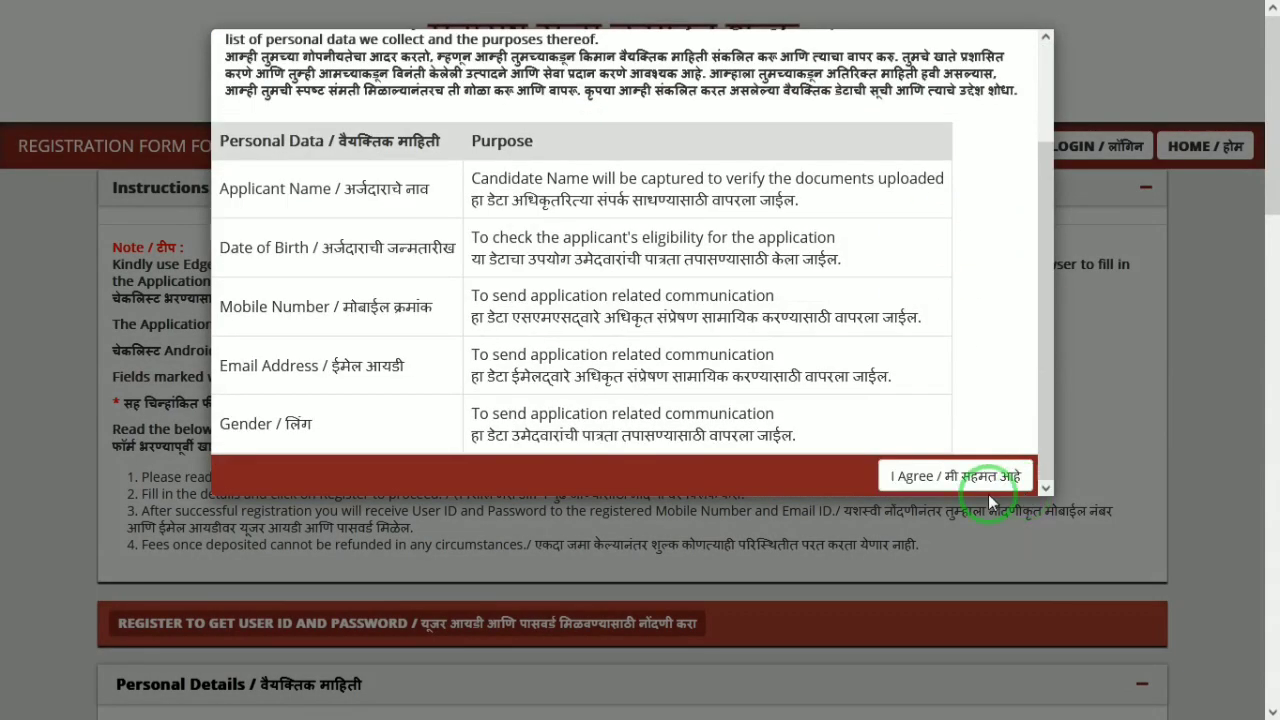
click(940, 478)
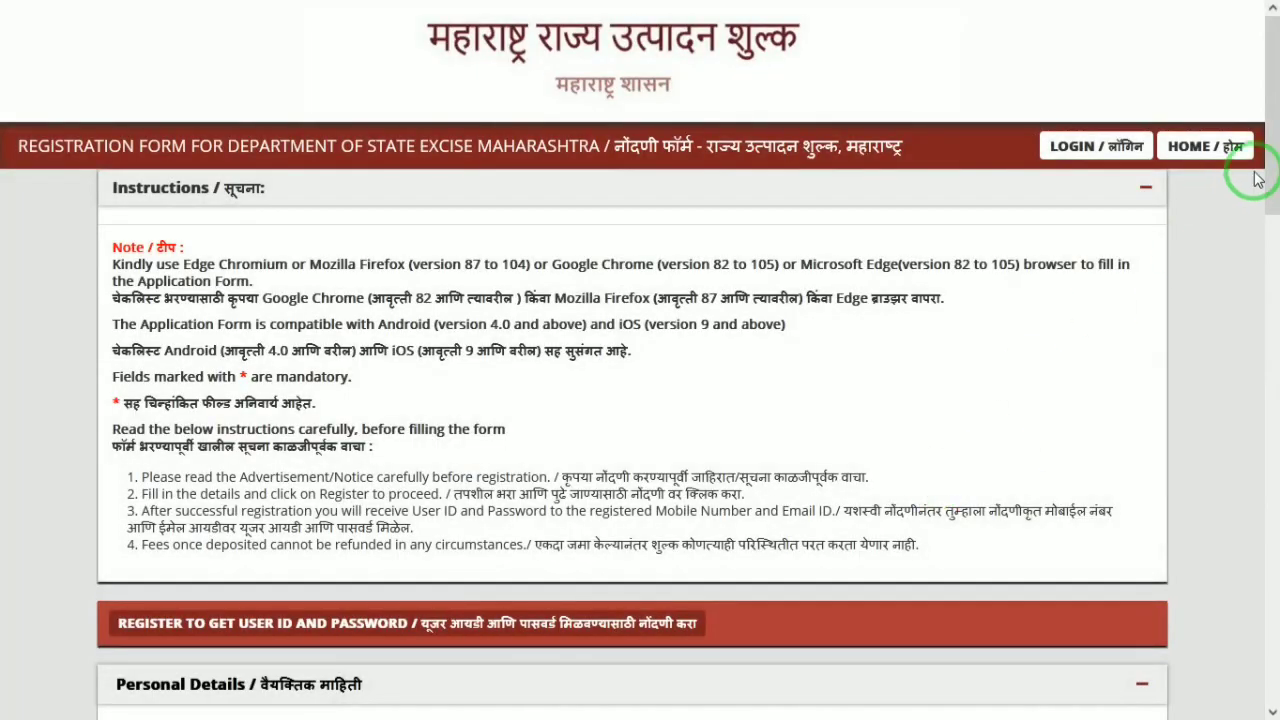
scroll(1276, 160, down, 2)
Enter the candidate's first and last names, leaving the middle name empty
drag(1276, 160, 1271, 294)
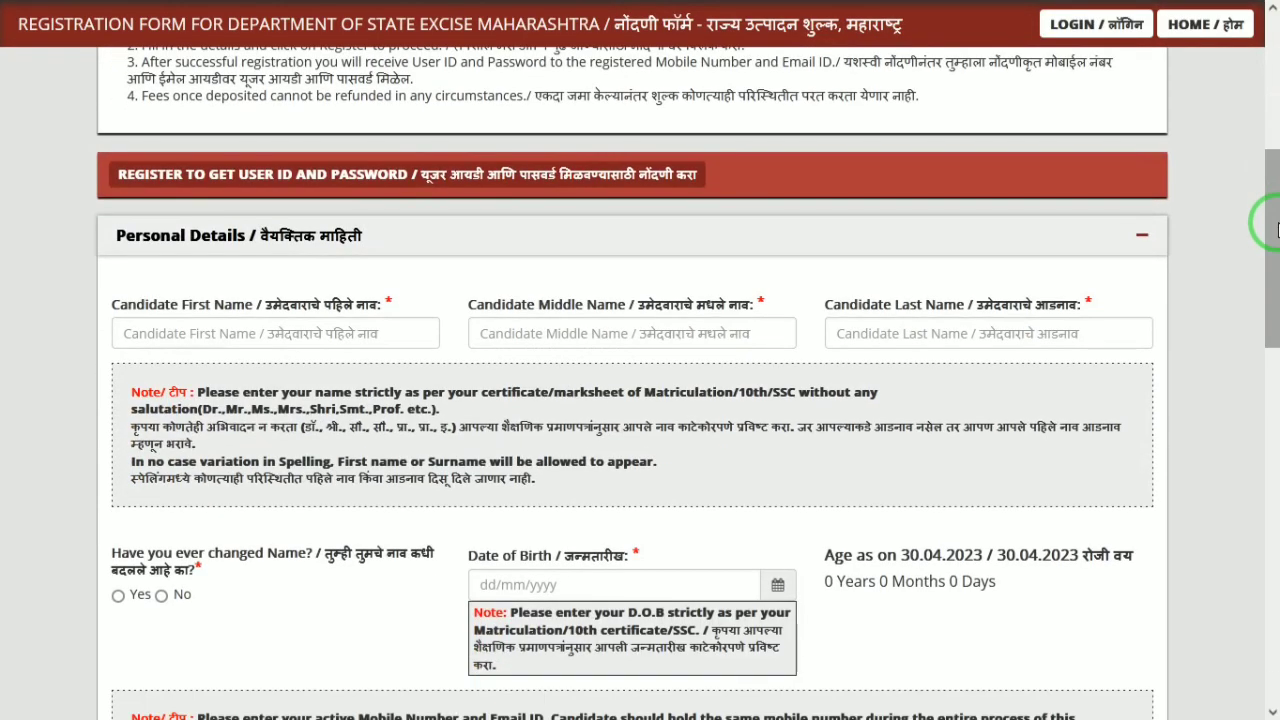
click(297, 325)
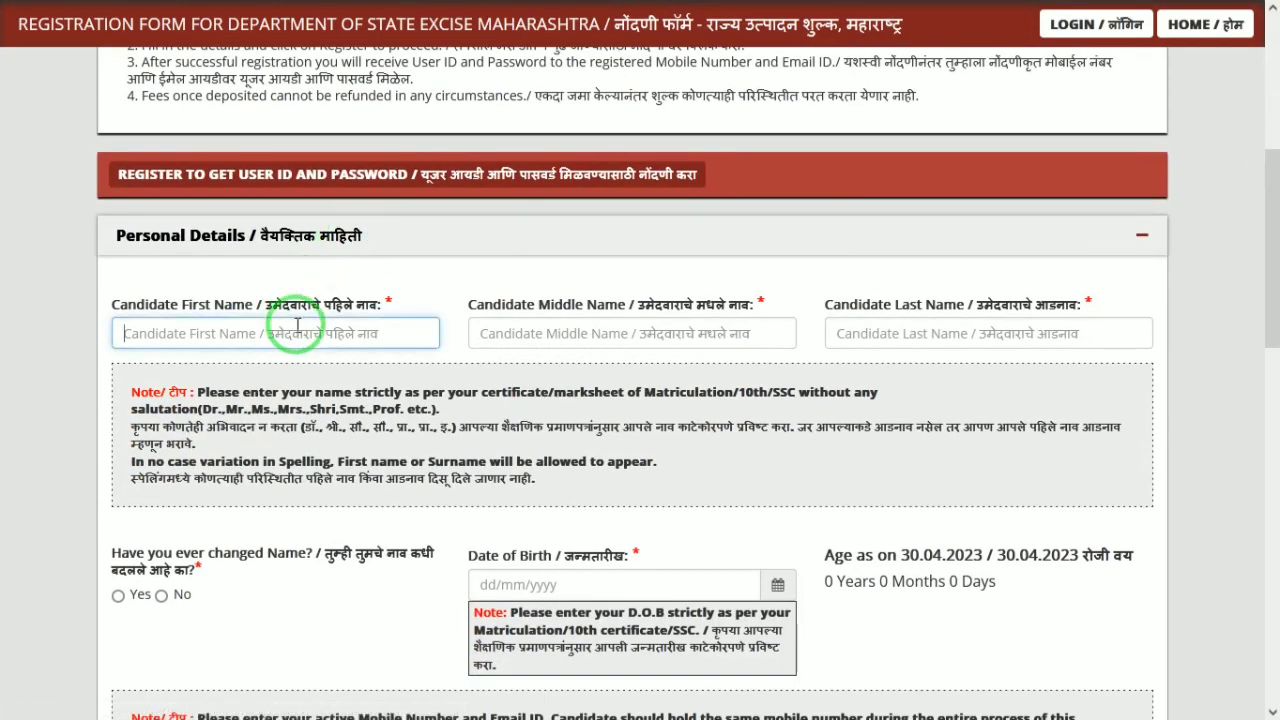
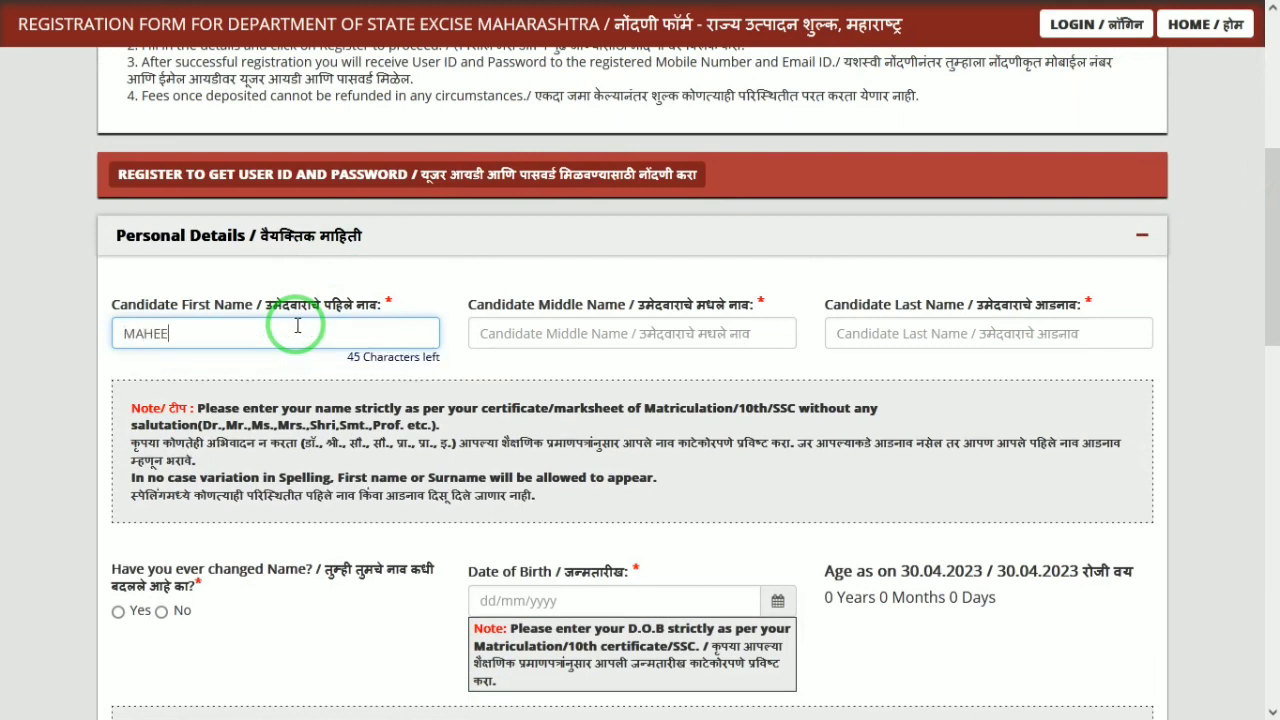
key(Tab)
key(Tab)
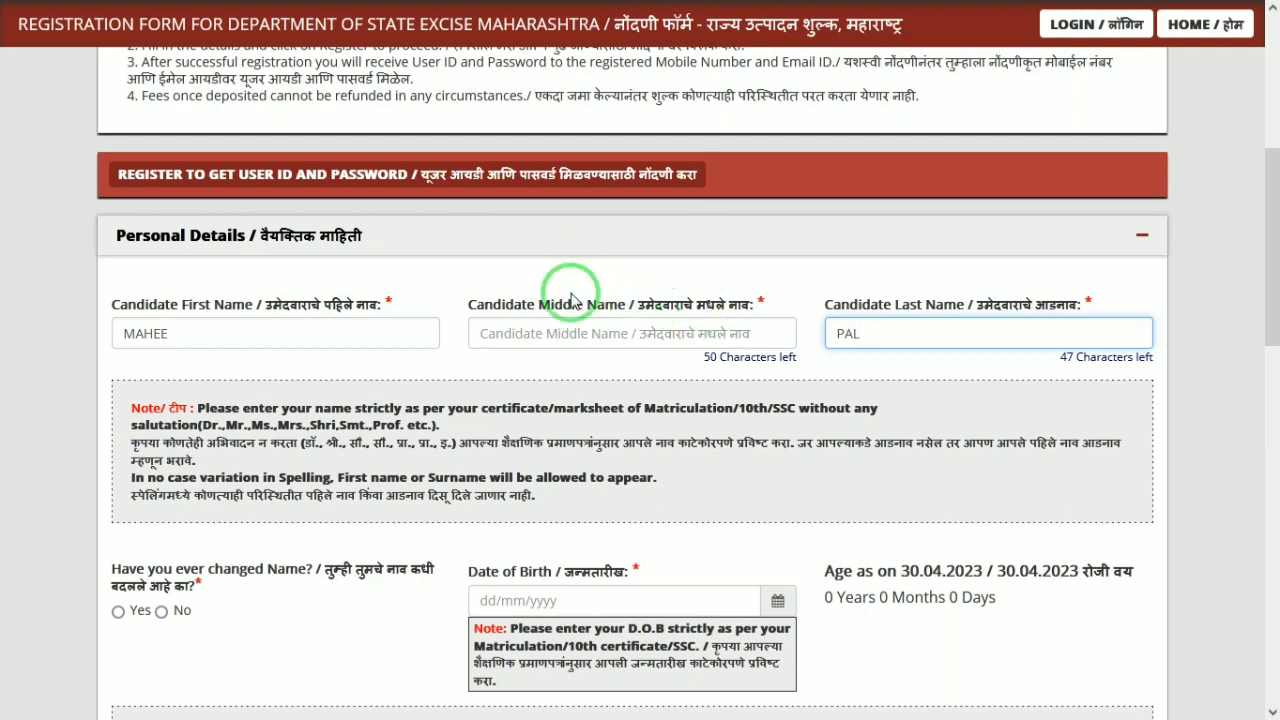
click(726, 323)
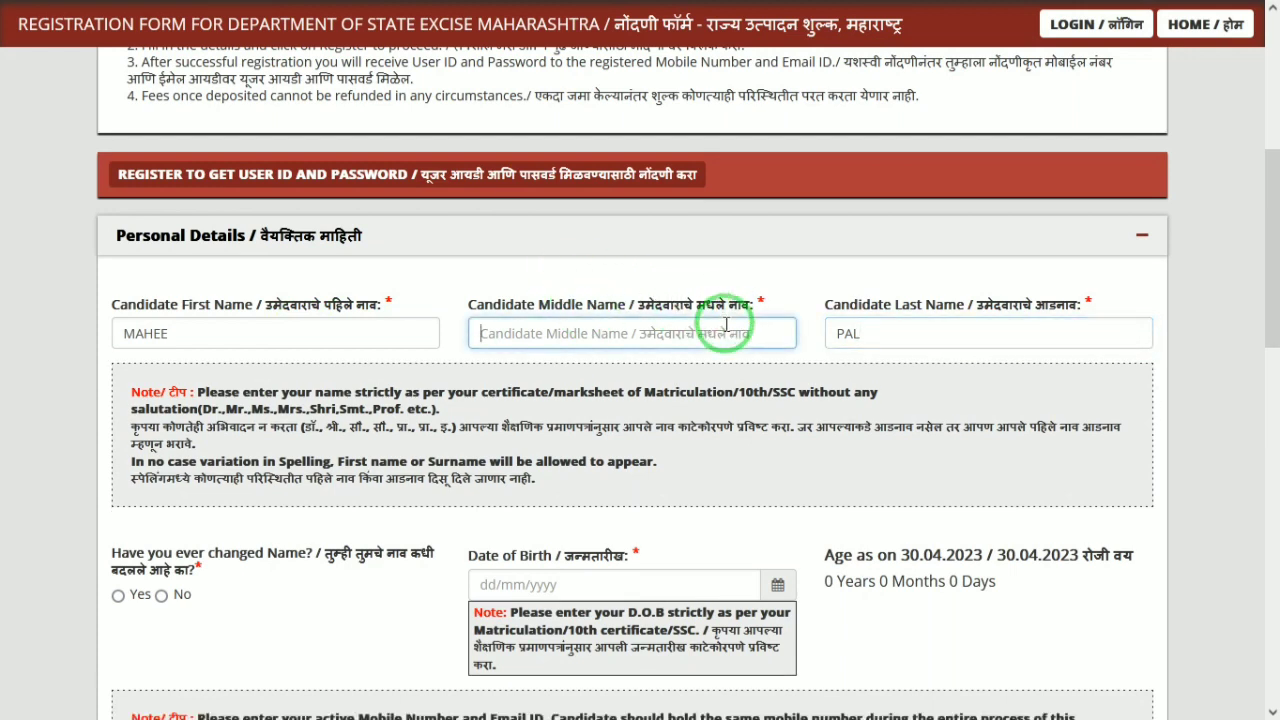
text(NA)
key(BackSpace)
key(Tab)
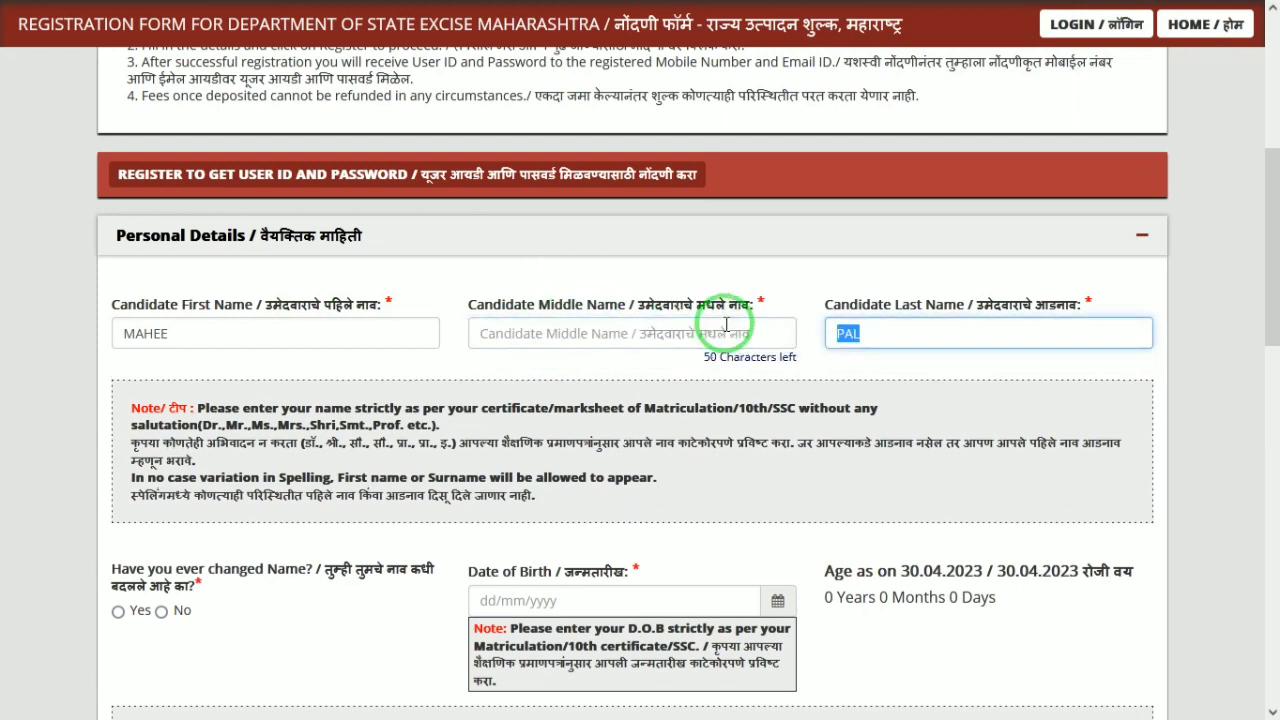
drag(1257, 251, 1278, 326)
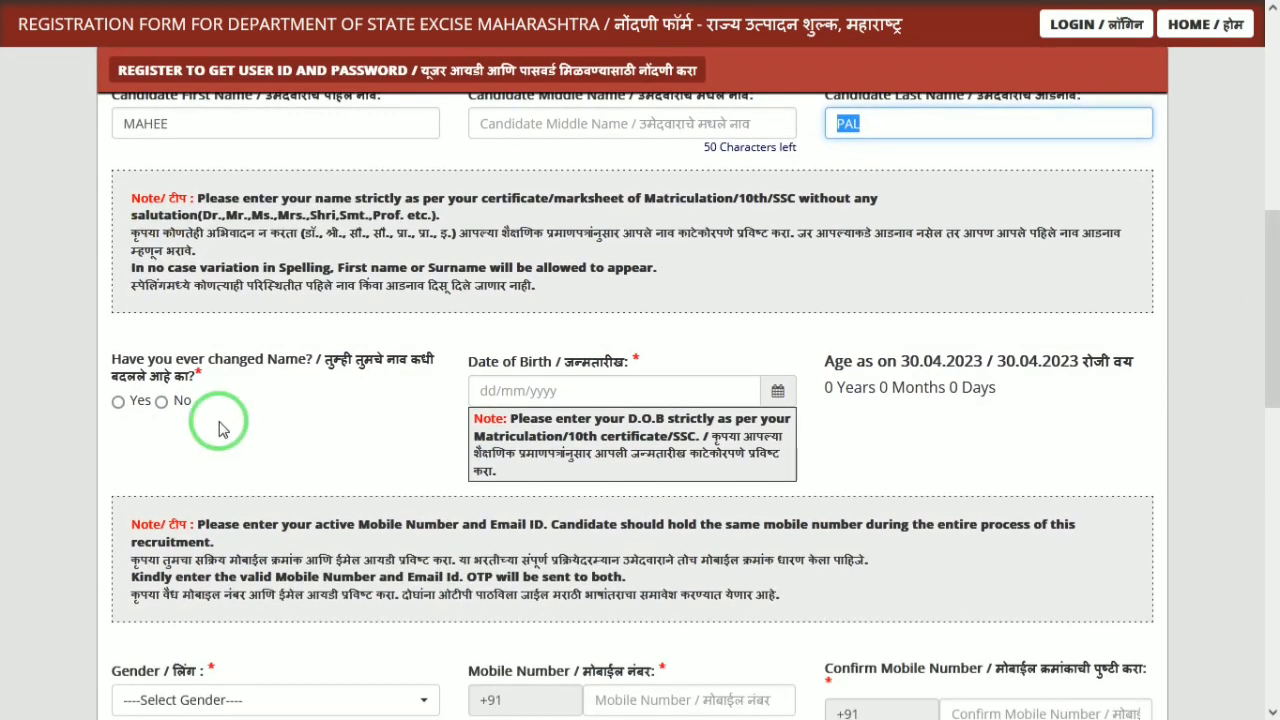
Answer No to name change and bring the birth-date calendar to January 2000
click(162, 406)
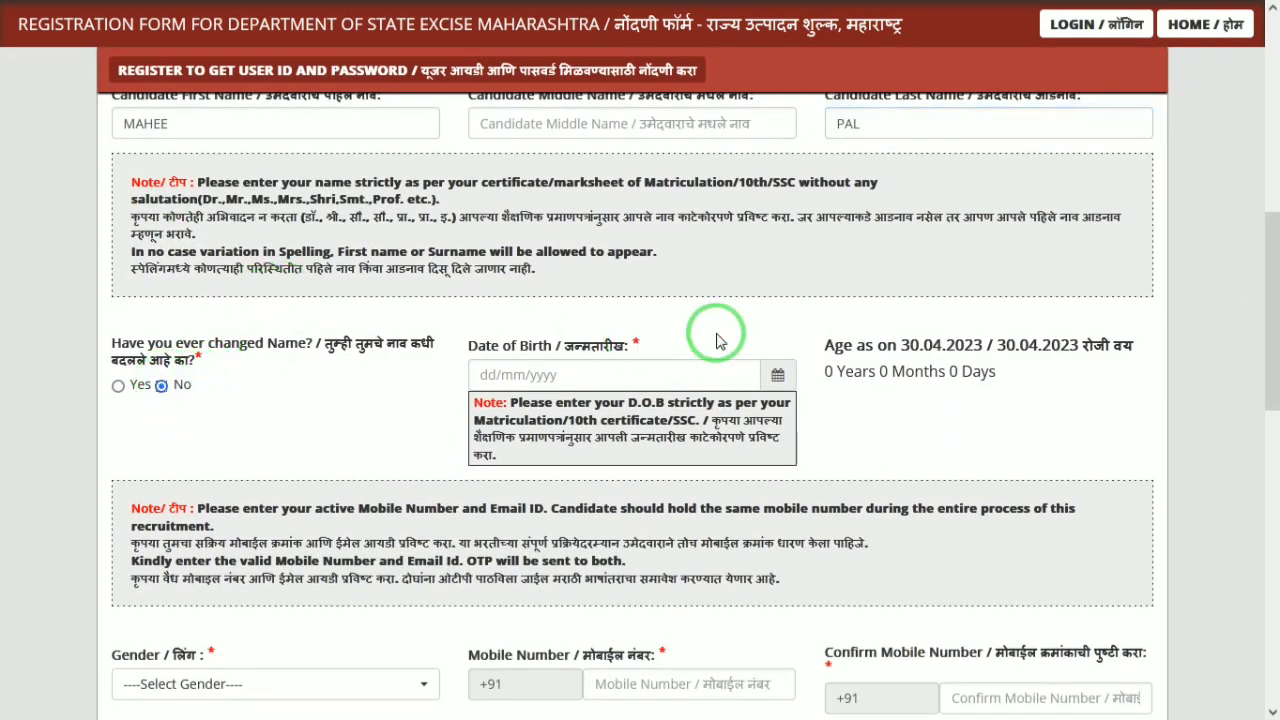
click(770, 372)
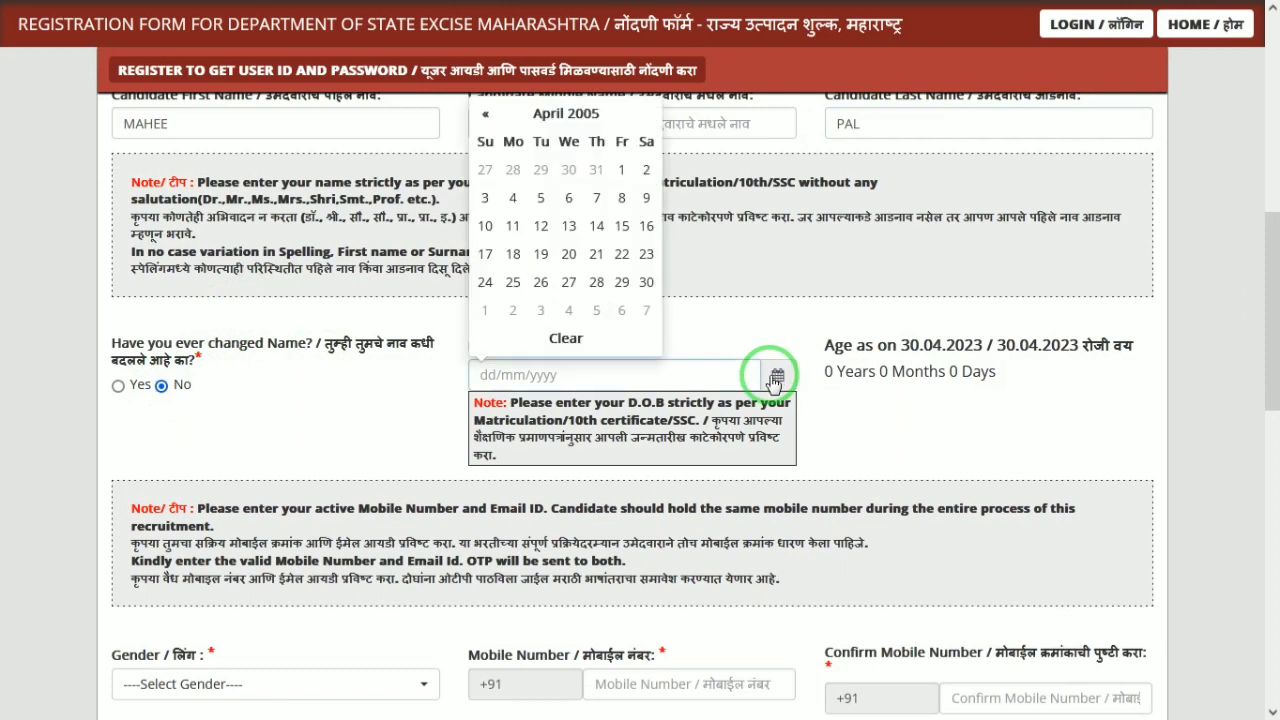
click(566, 114)
click(560, 140)
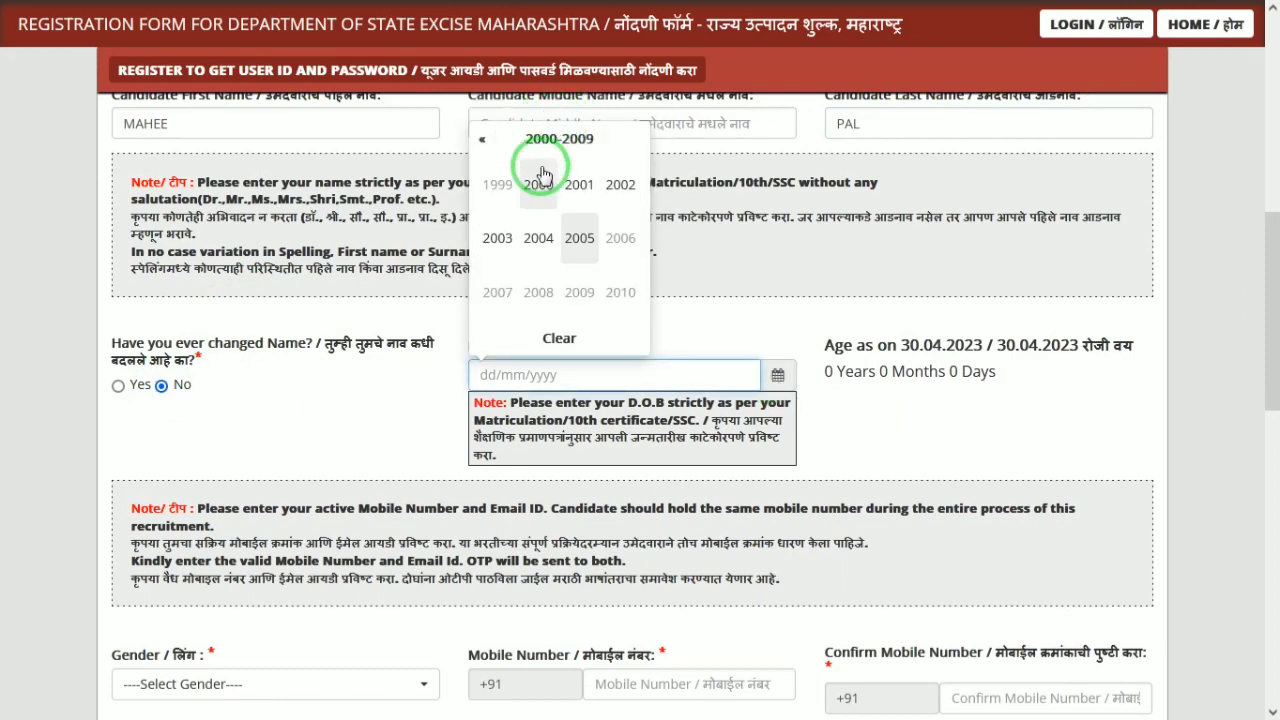
click(538, 183)
click(500, 185)
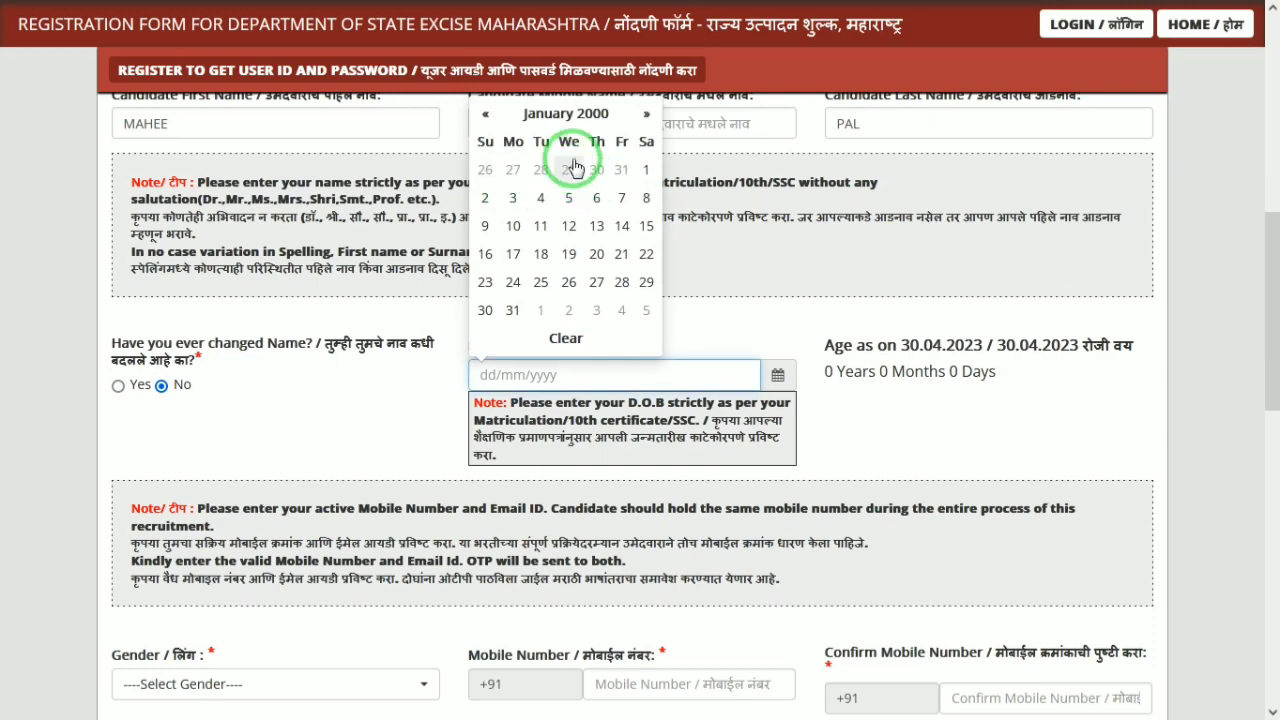
Set the date of birth to 01/01/2000 and gender to Male
click(646, 170)
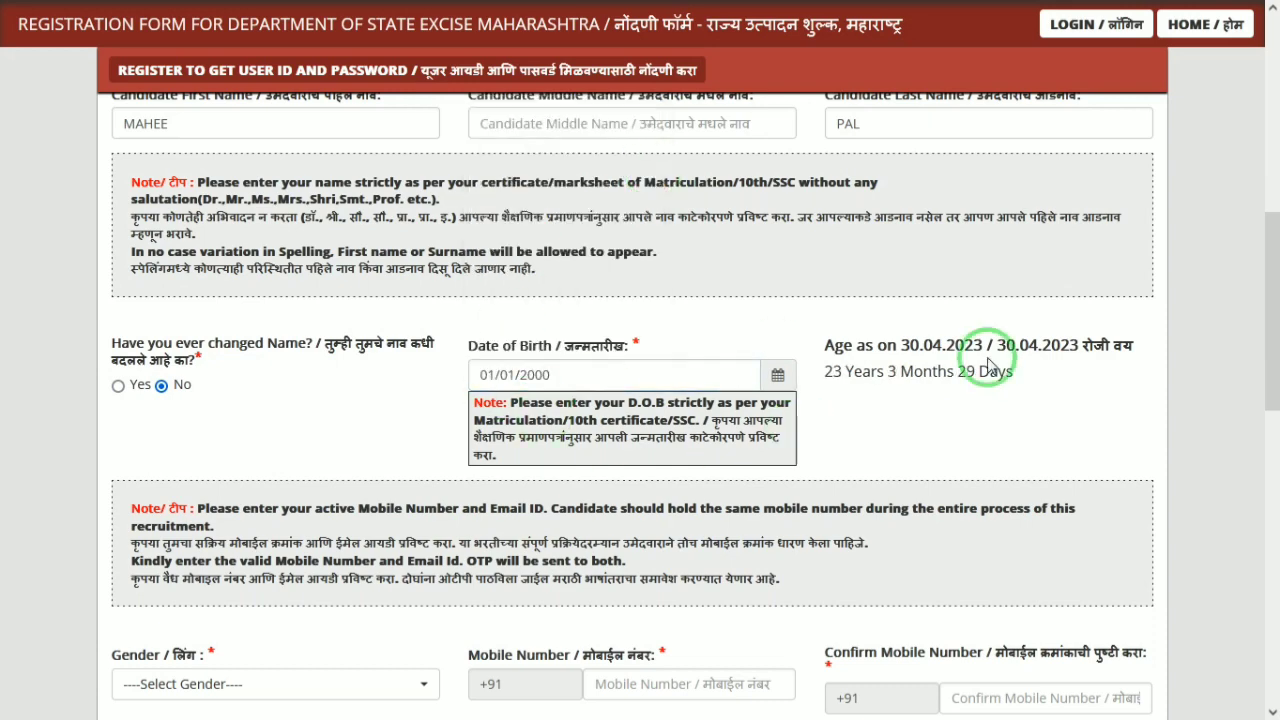
drag(1266, 309, 1268, 396)
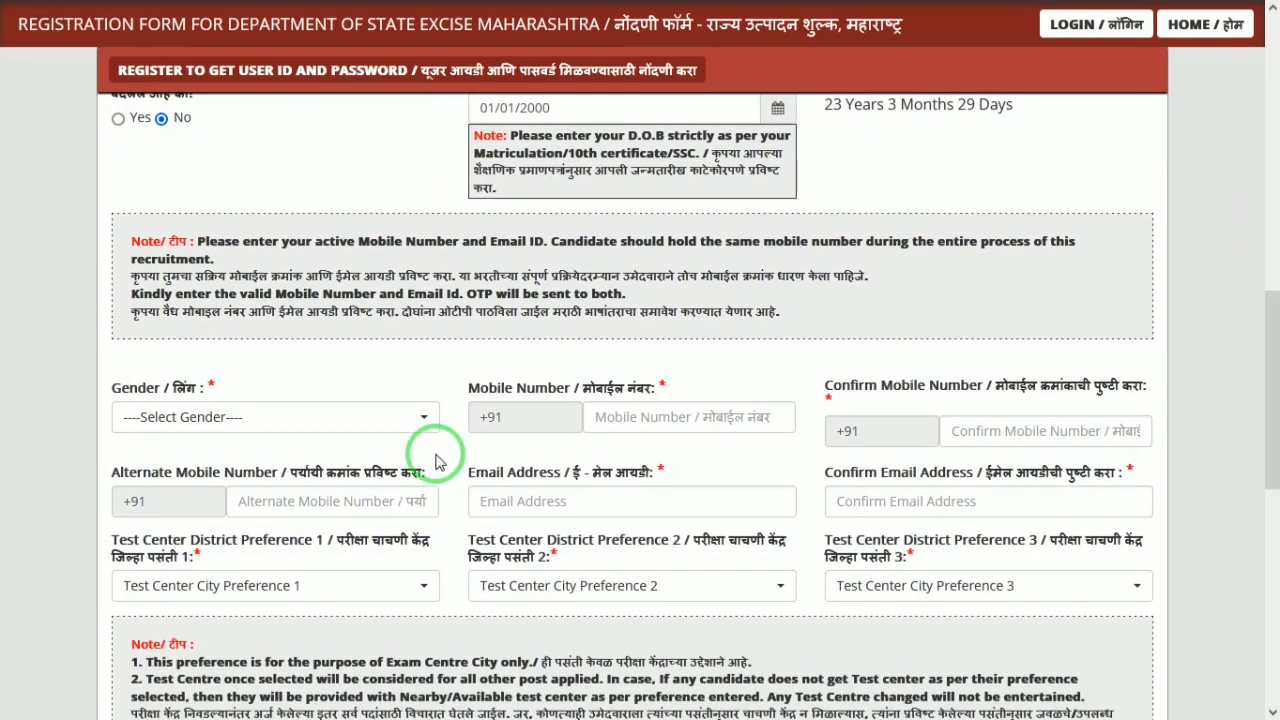
click(320, 416)
click(146, 517)
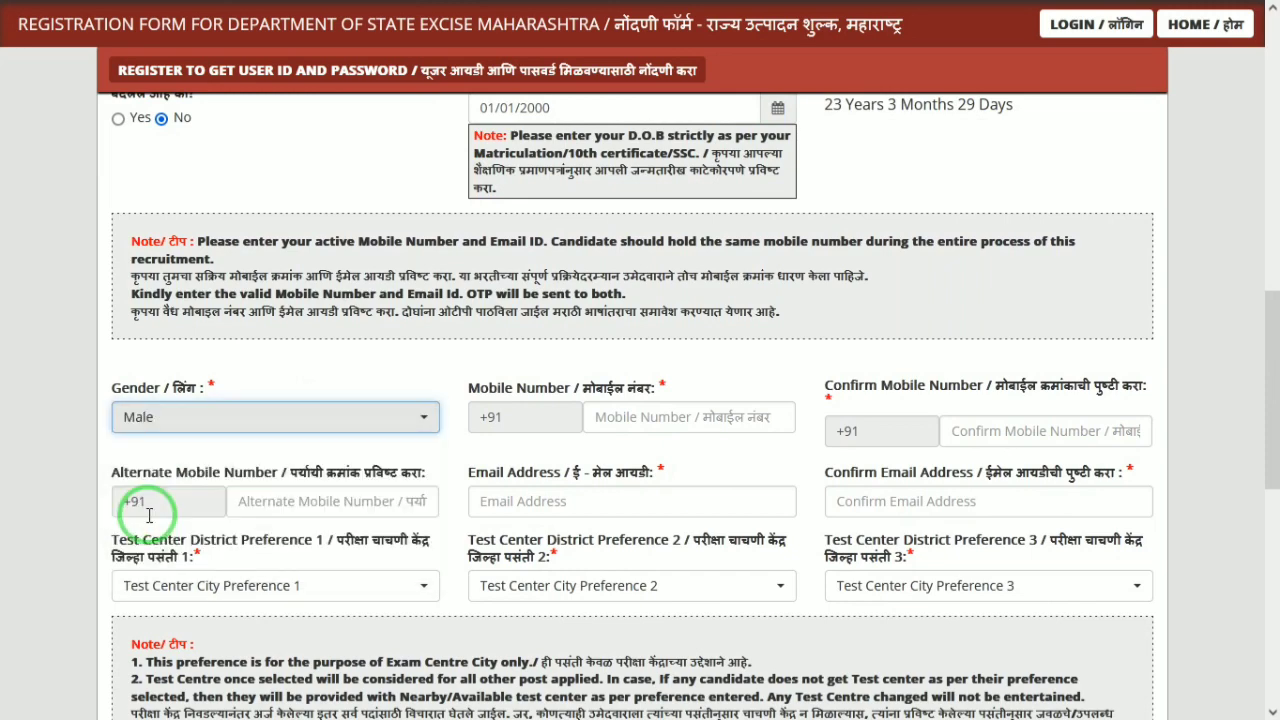
Fill in the mobile number, its confirmation, and the confirmation e-mail fields
click(688, 421)
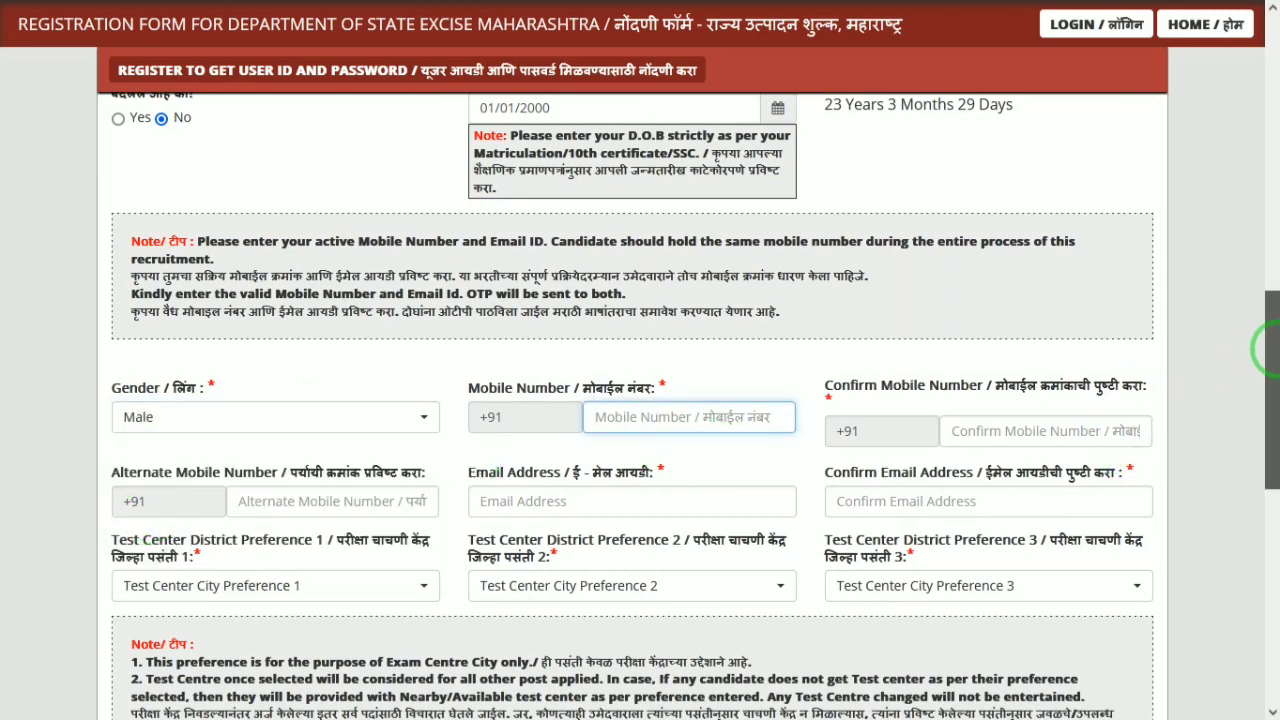
scroll(1188, 370, down, 2)
click(1072, 279)
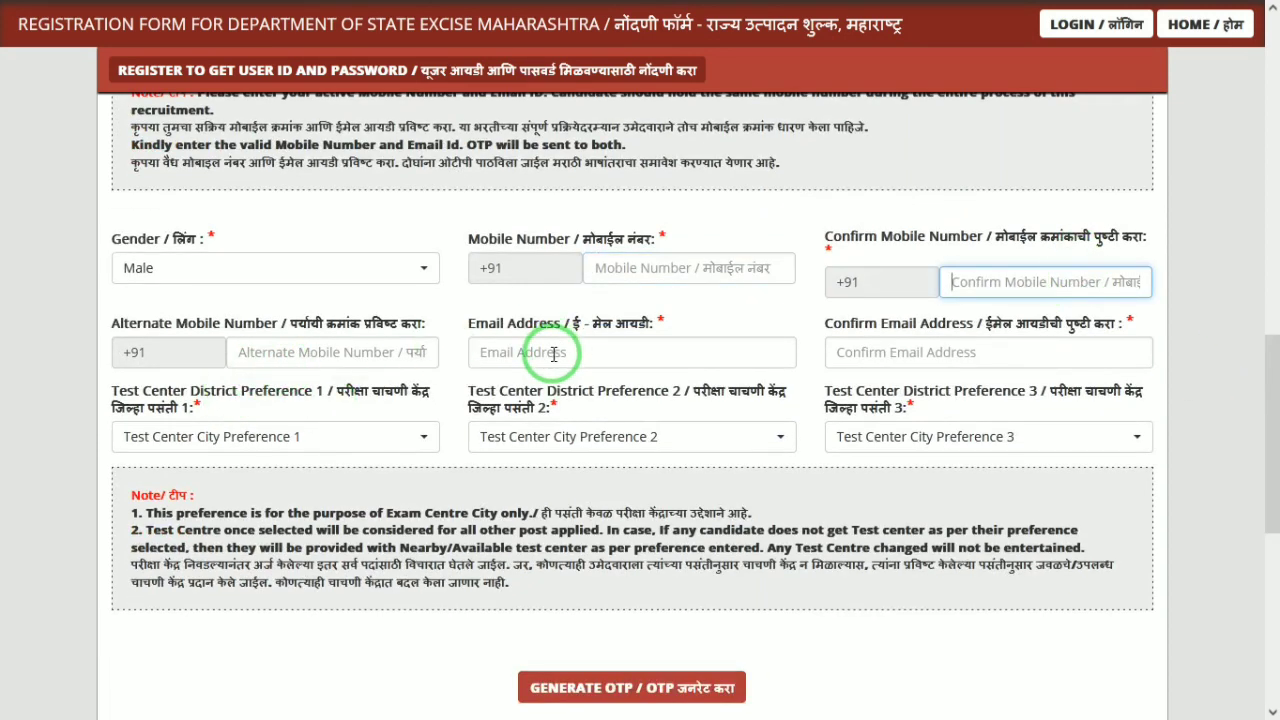
click(862, 342)
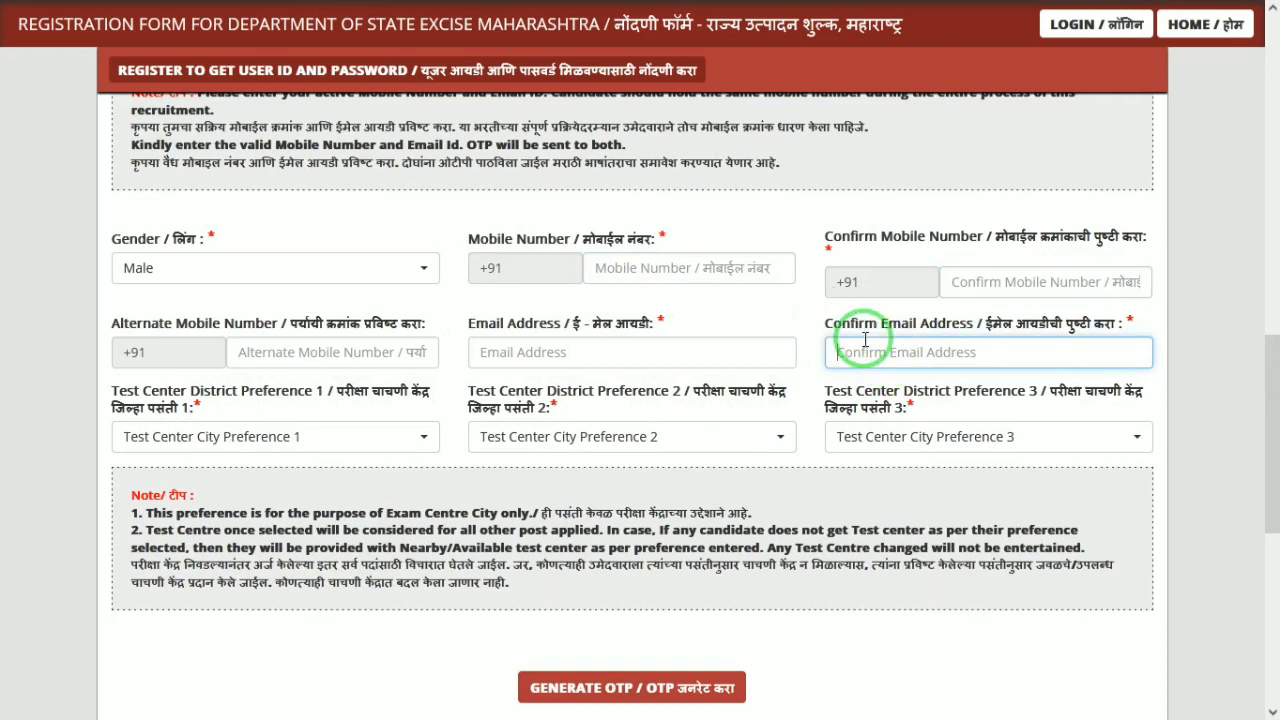
Choose test centre preferences Chandrapur, Kolhapur and Nashik in order
click(230, 432)
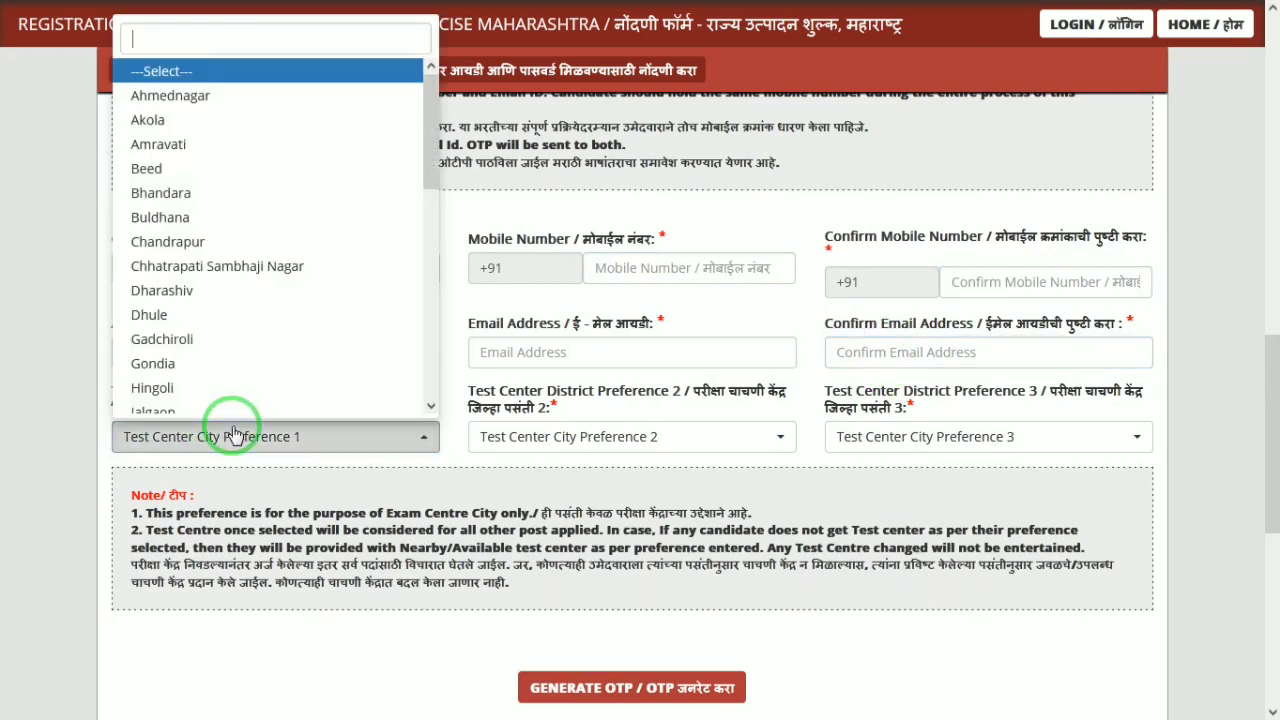
click(145, 246)
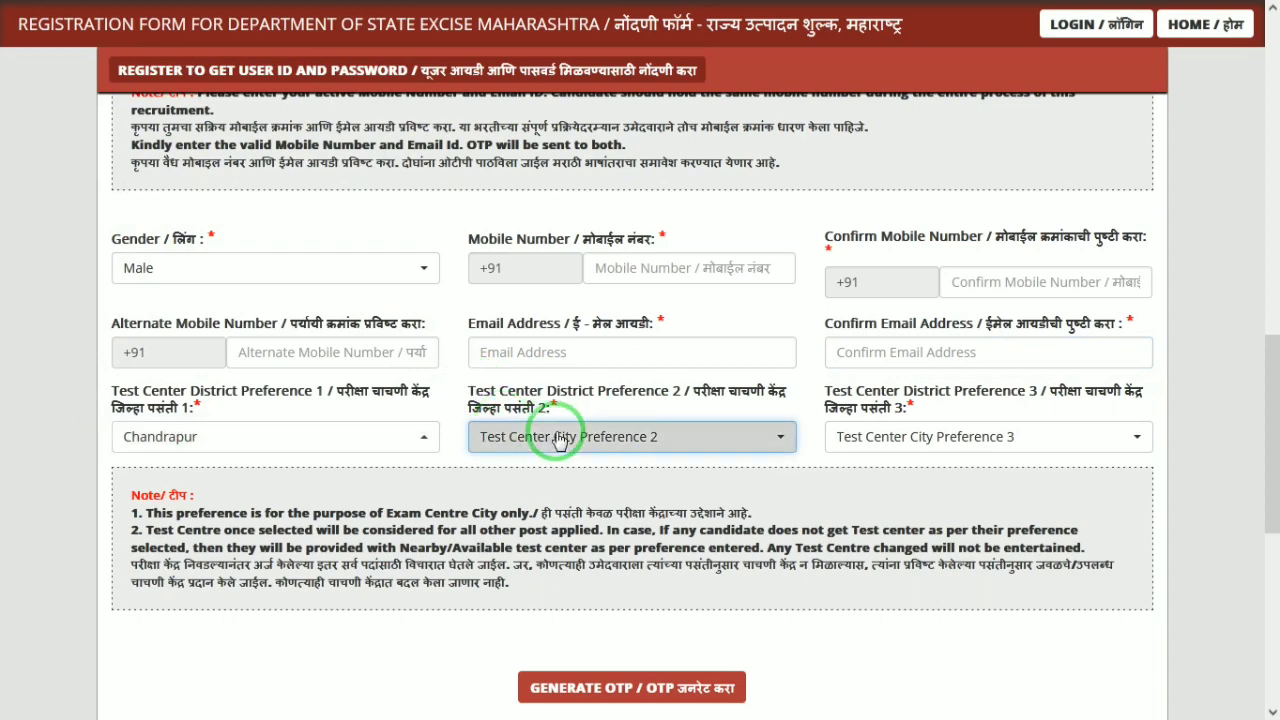
click(551, 436)
click(538, 250)
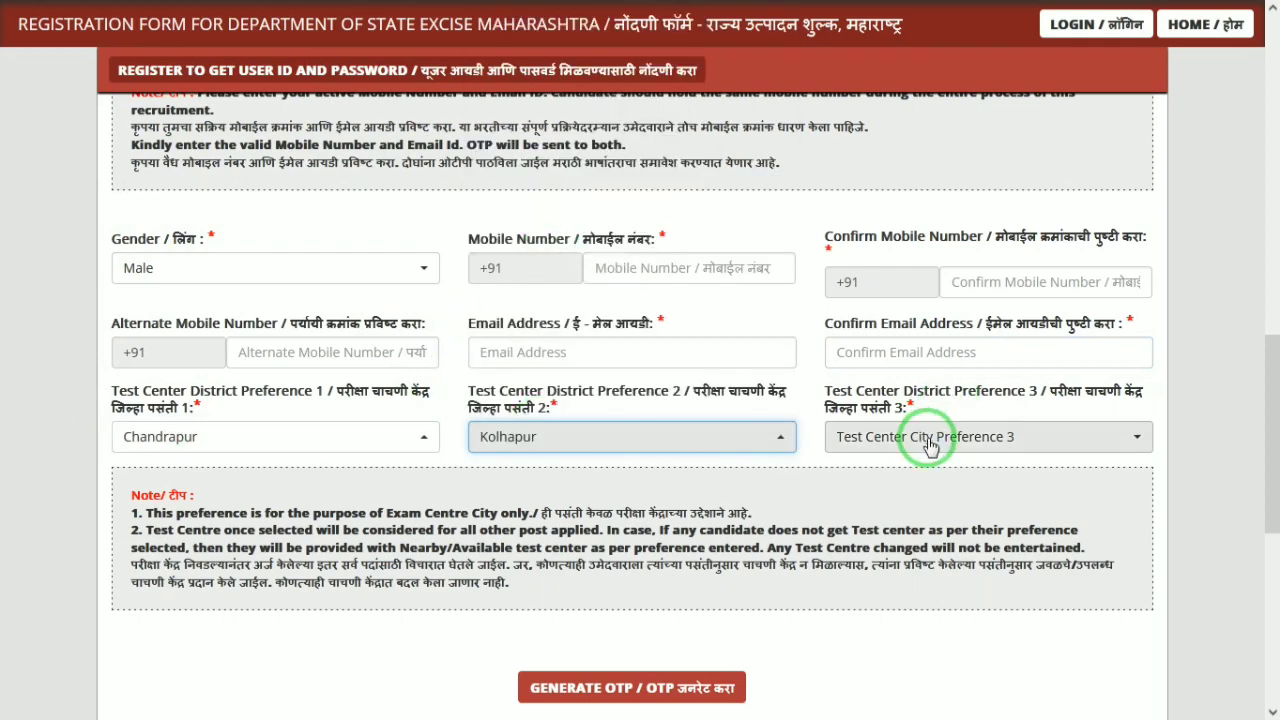
click(868, 455)
click(864, 376)
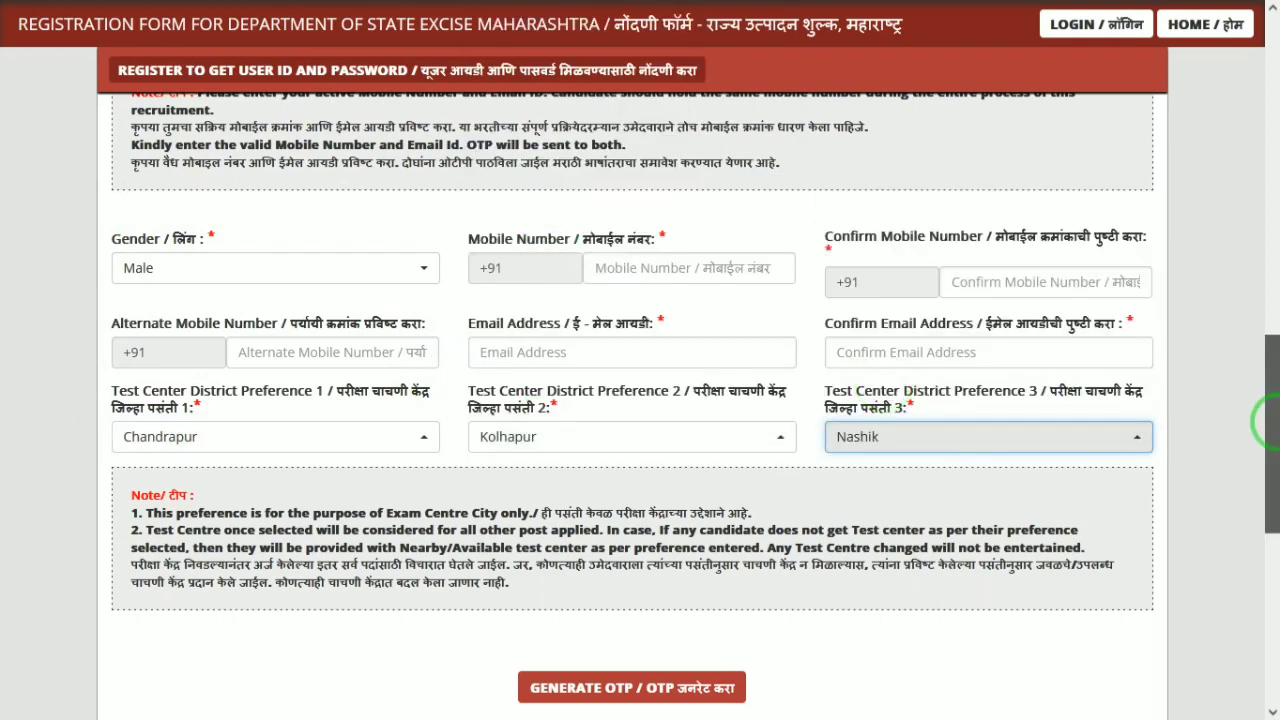
drag(1270, 414, 1223, 534)
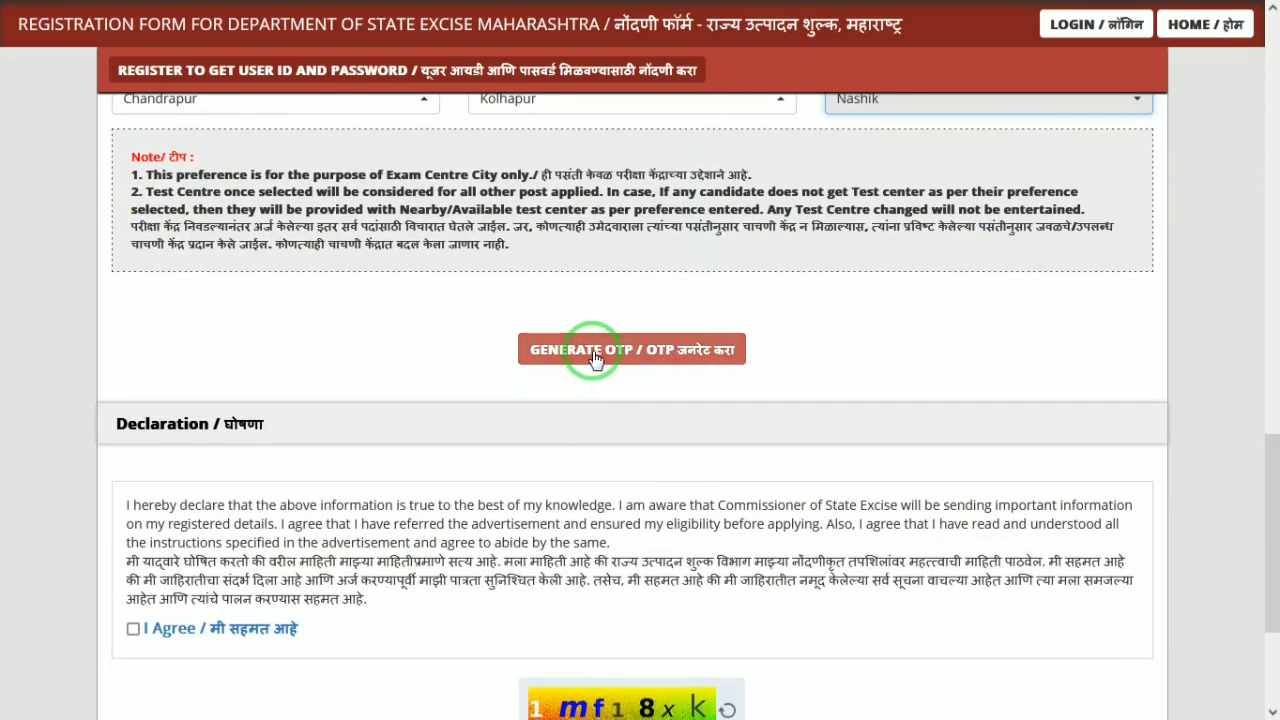
Submit the registration details for verification
drag(1269, 449, 1274, 594)
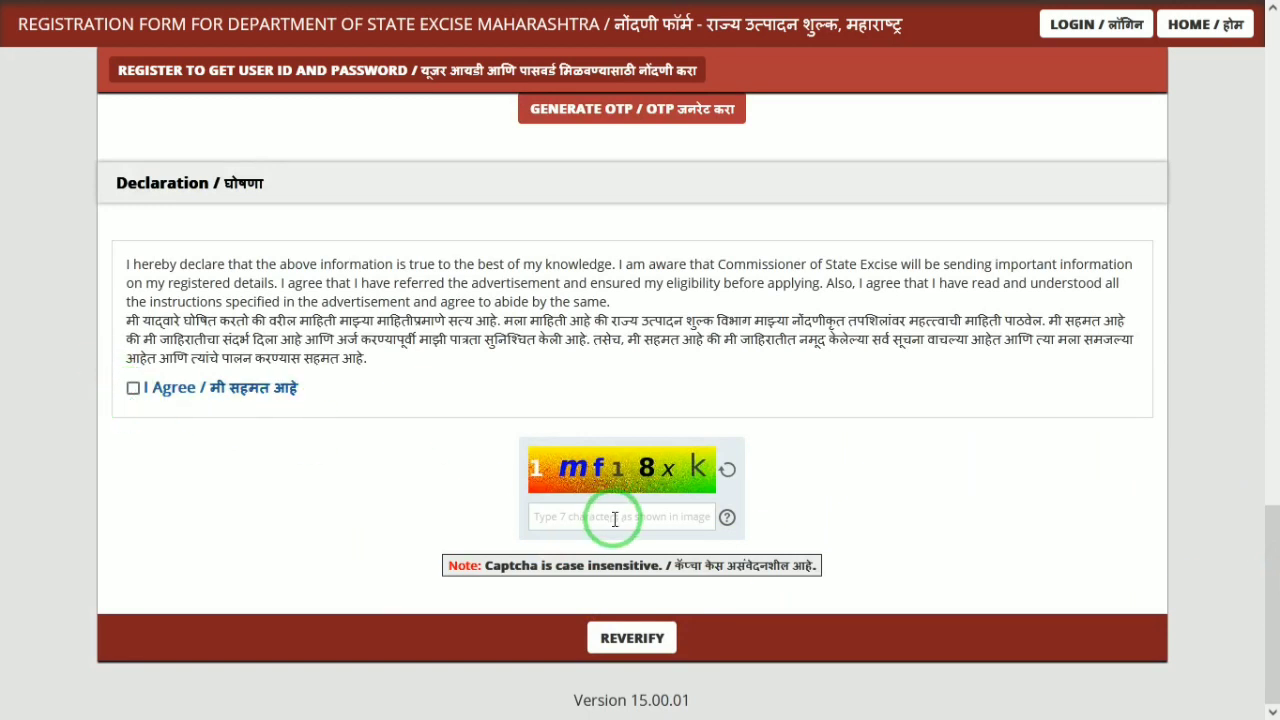
click(630, 652)
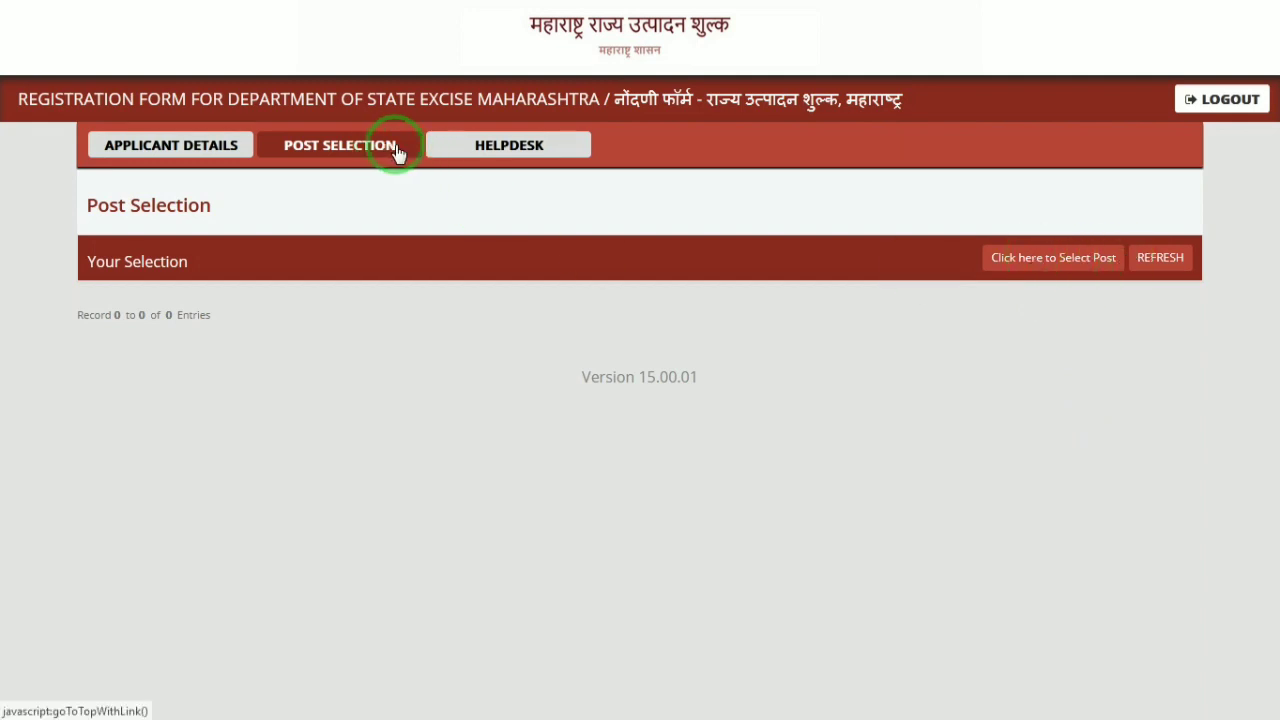
Start post selection and review the prefilled Personal Details of the application form
click(1069, 265)
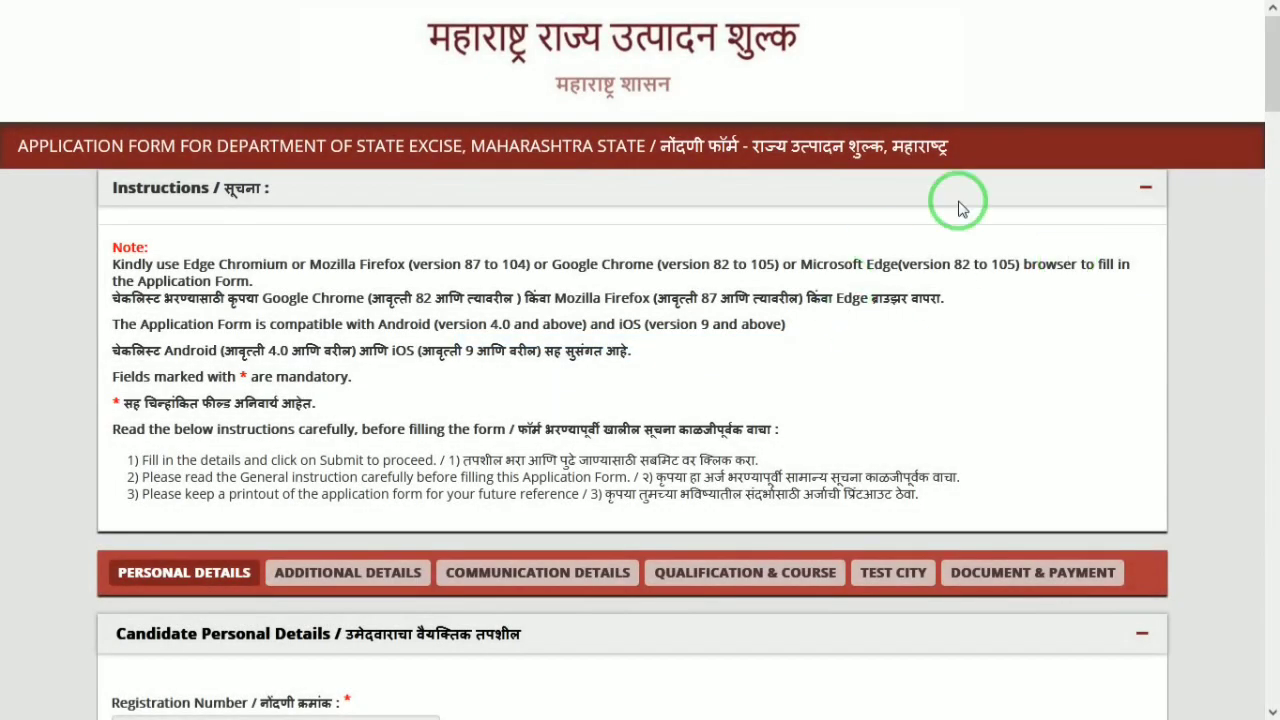
drag(1272, 110, 1266, 274)
Set marital status to Unmarried
click(395, 148)
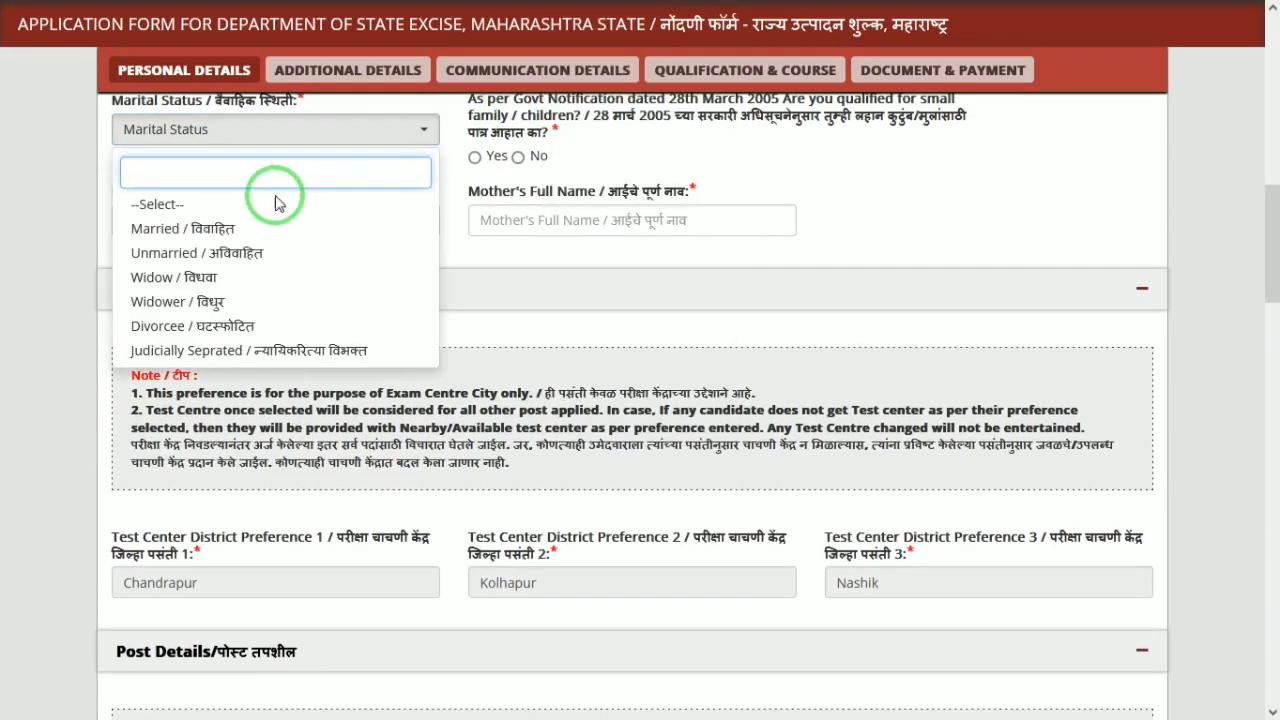
click(243, 251)
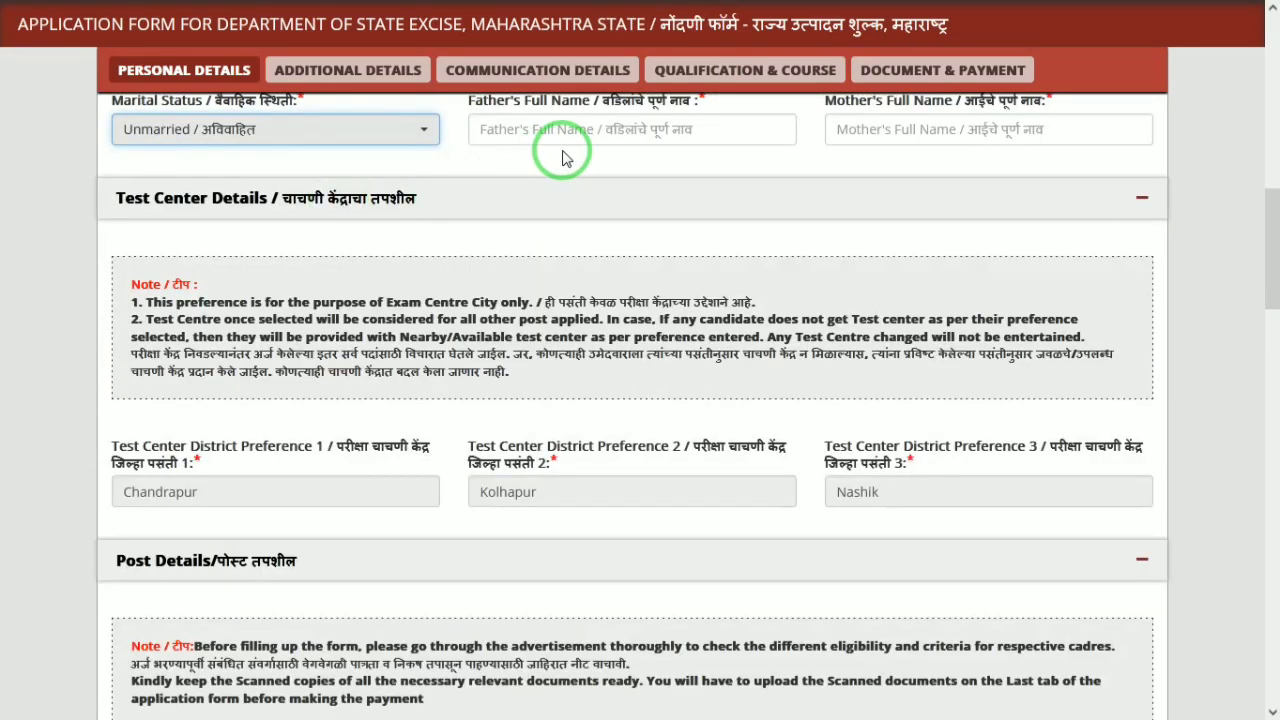
scroll(1265, 268, up, 1)
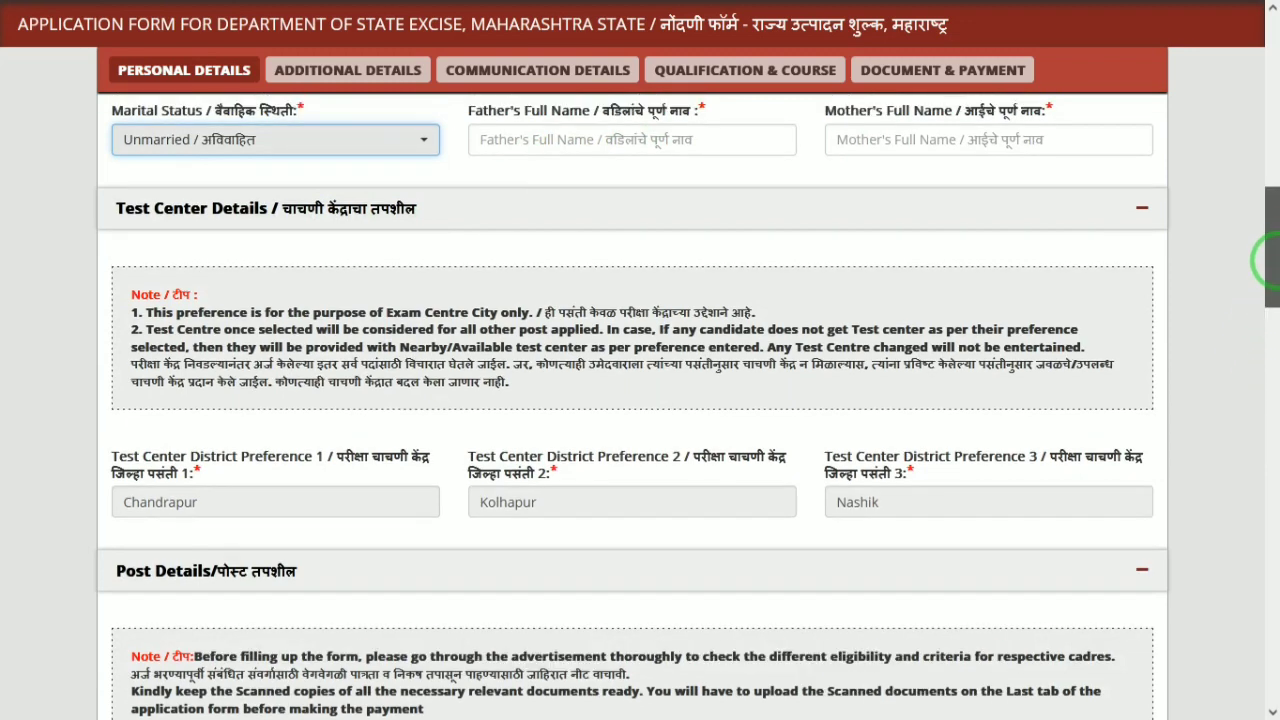
Enter the father's full name and the mother's full name
click(689, 167)
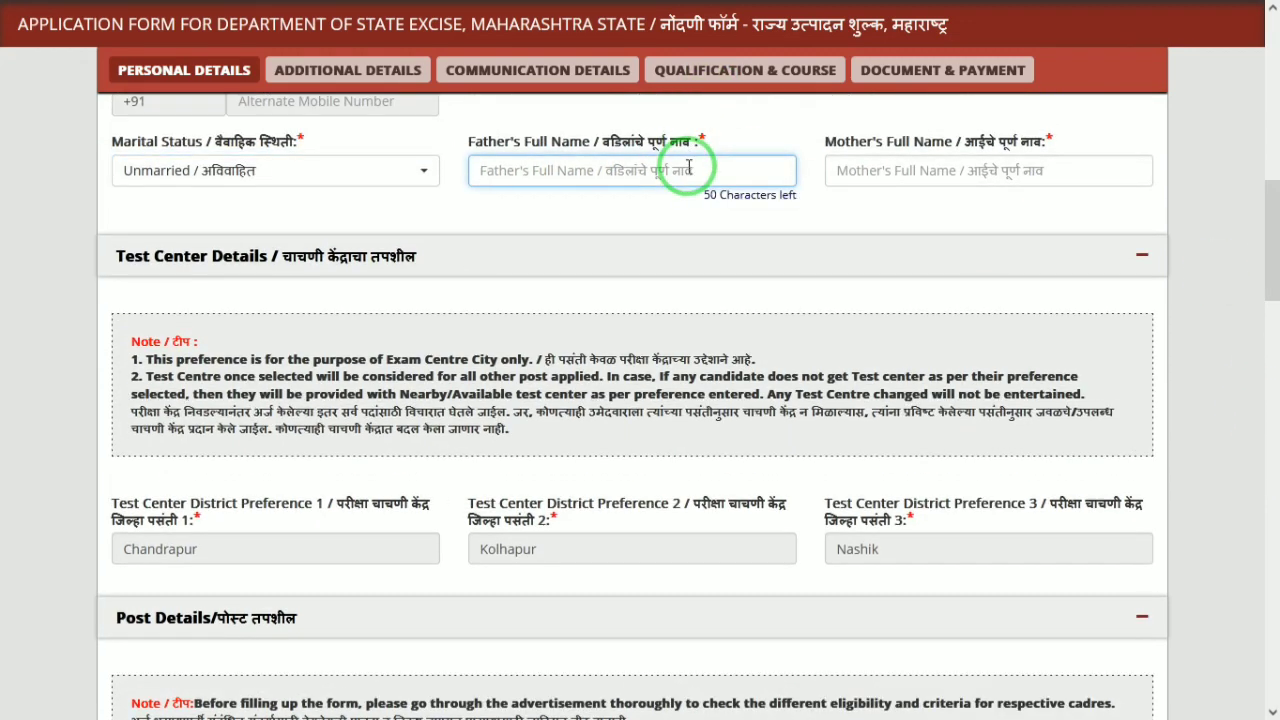
text(AM)
key(Tab)
text(K)
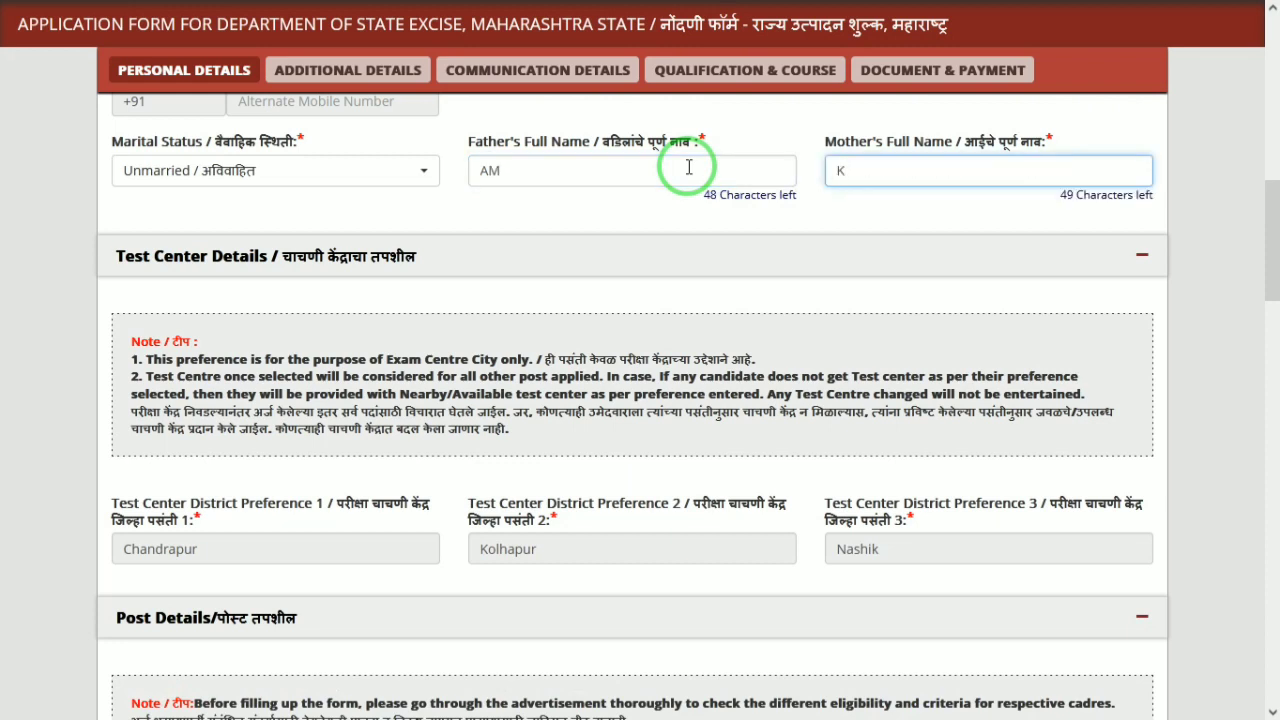
click(626, 177)
text(A)
key(Tab)
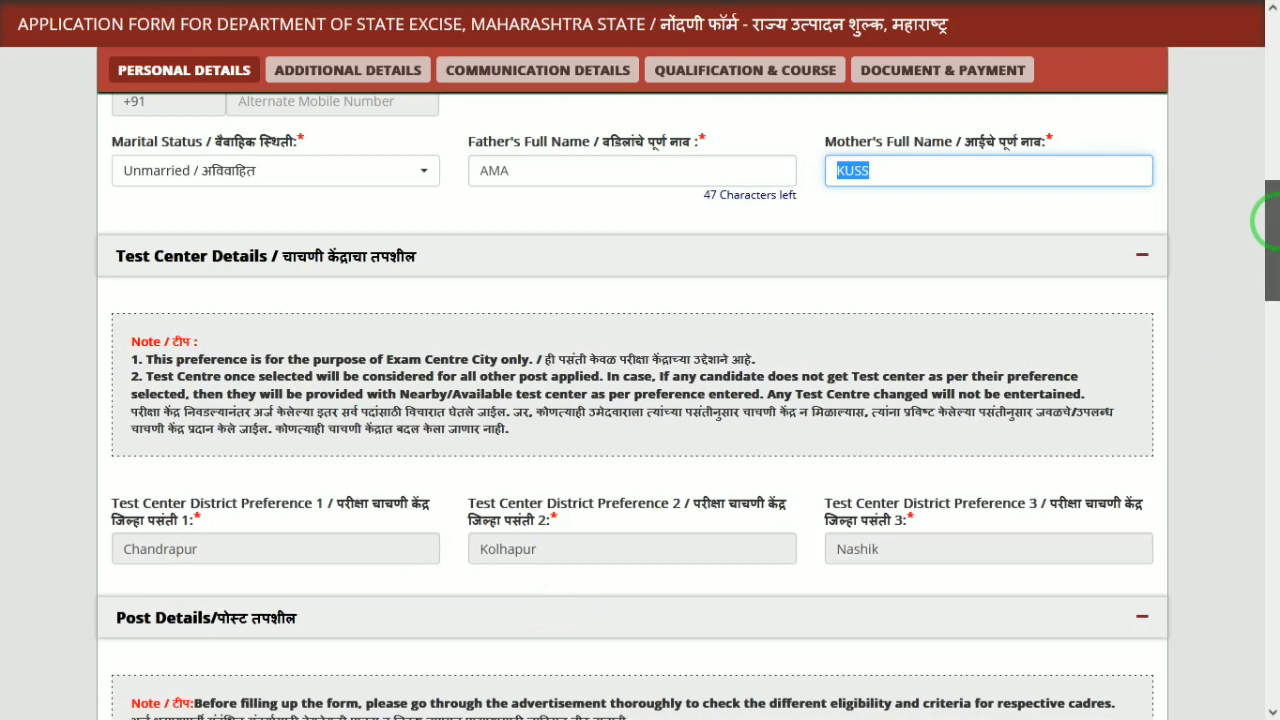
drag(1270, 214, 1270, 343)
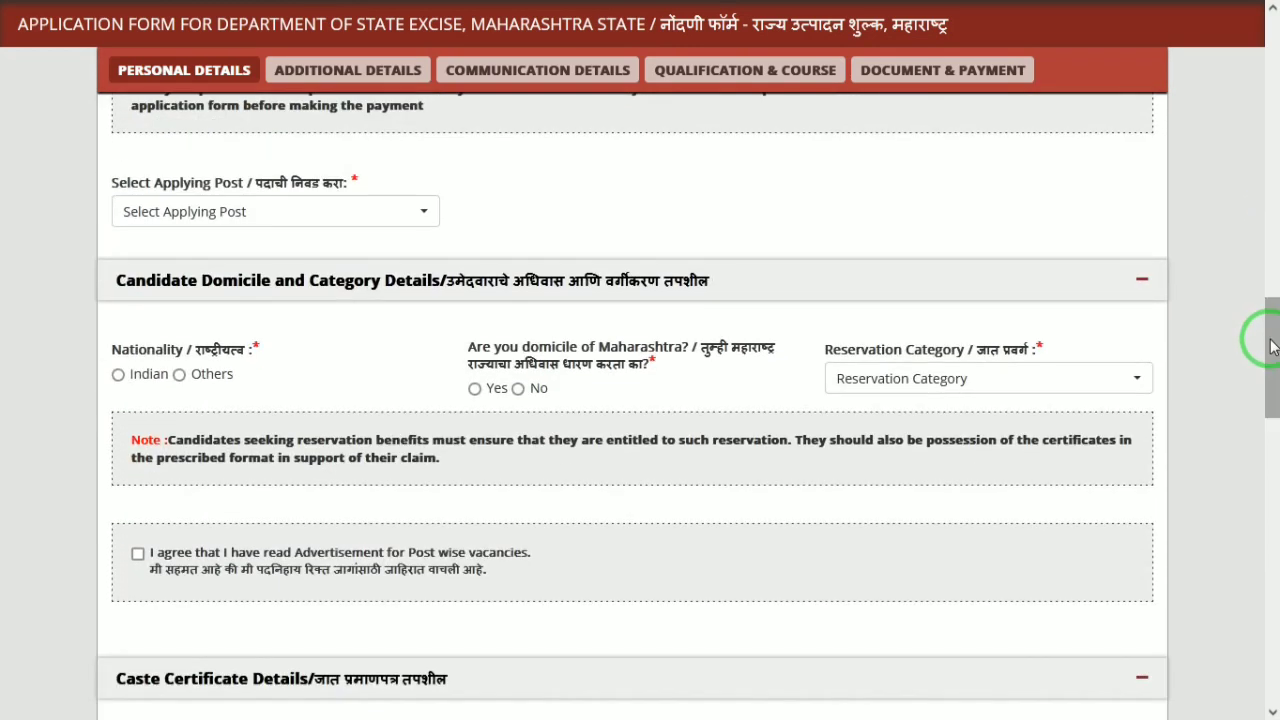
Choose Constable as the applying post and acknowledge its height and weight requirements
click(378, 228)
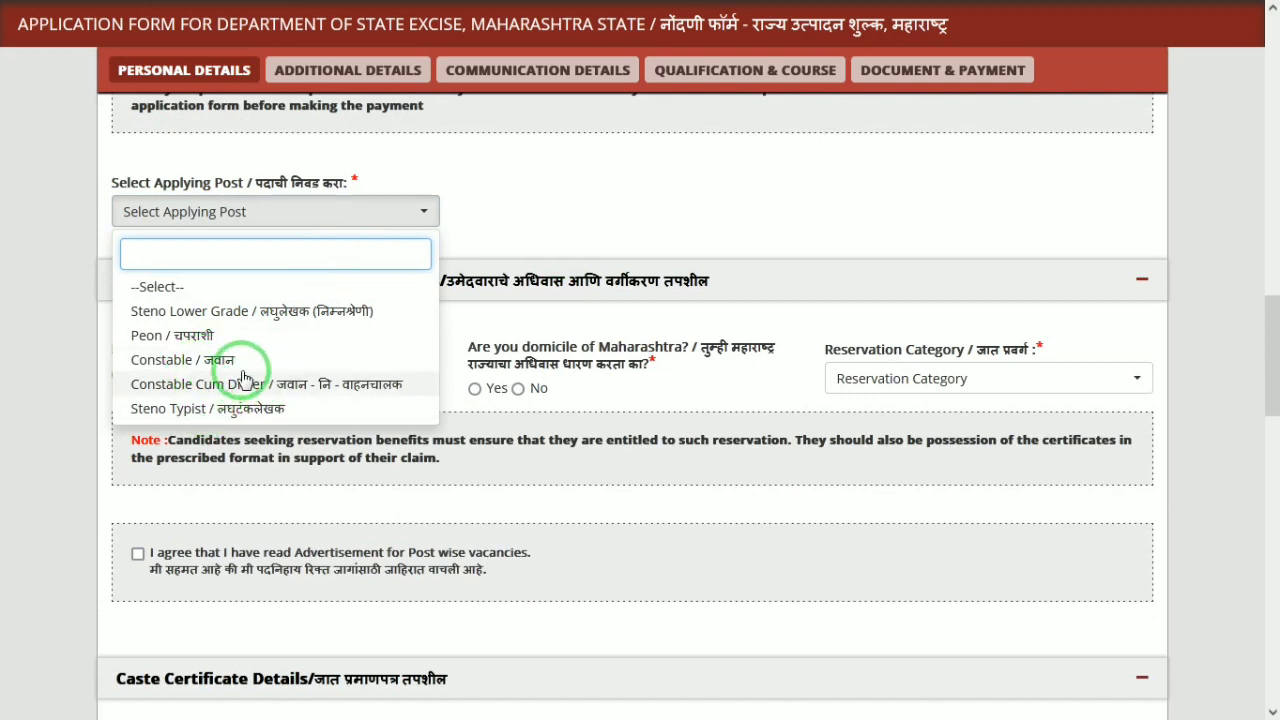
click(195, 362)
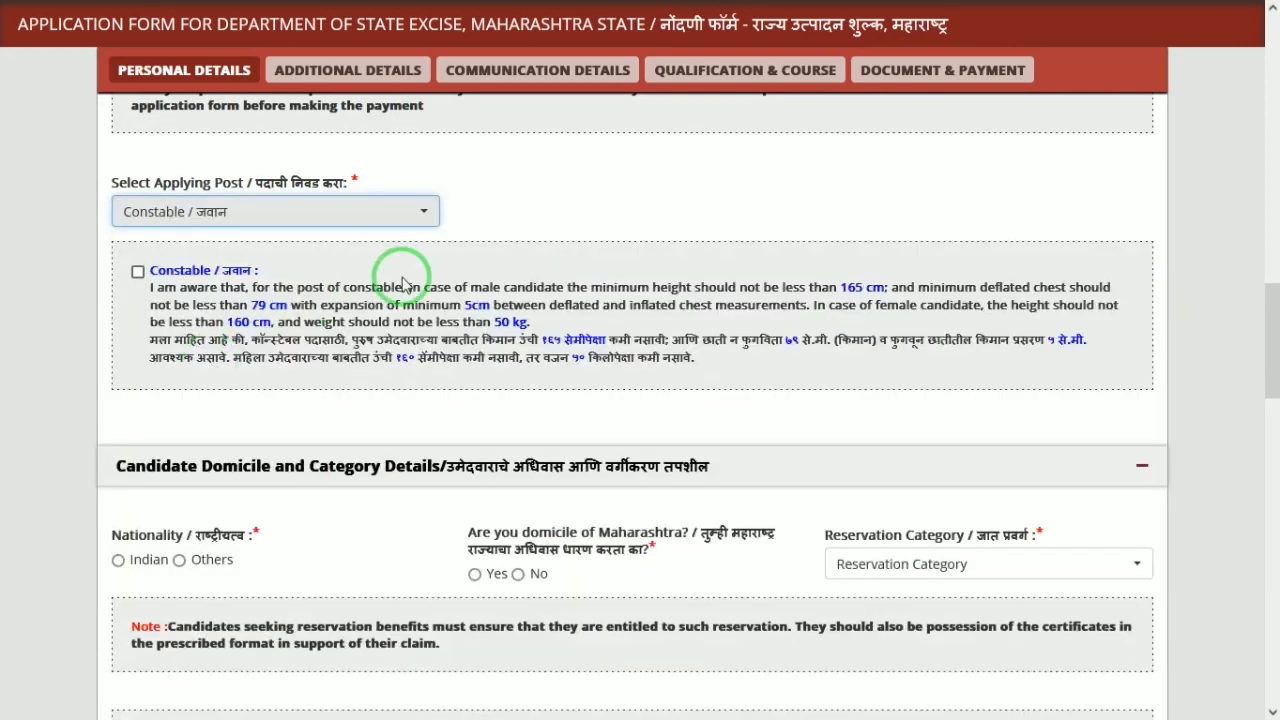
click(138, 273)
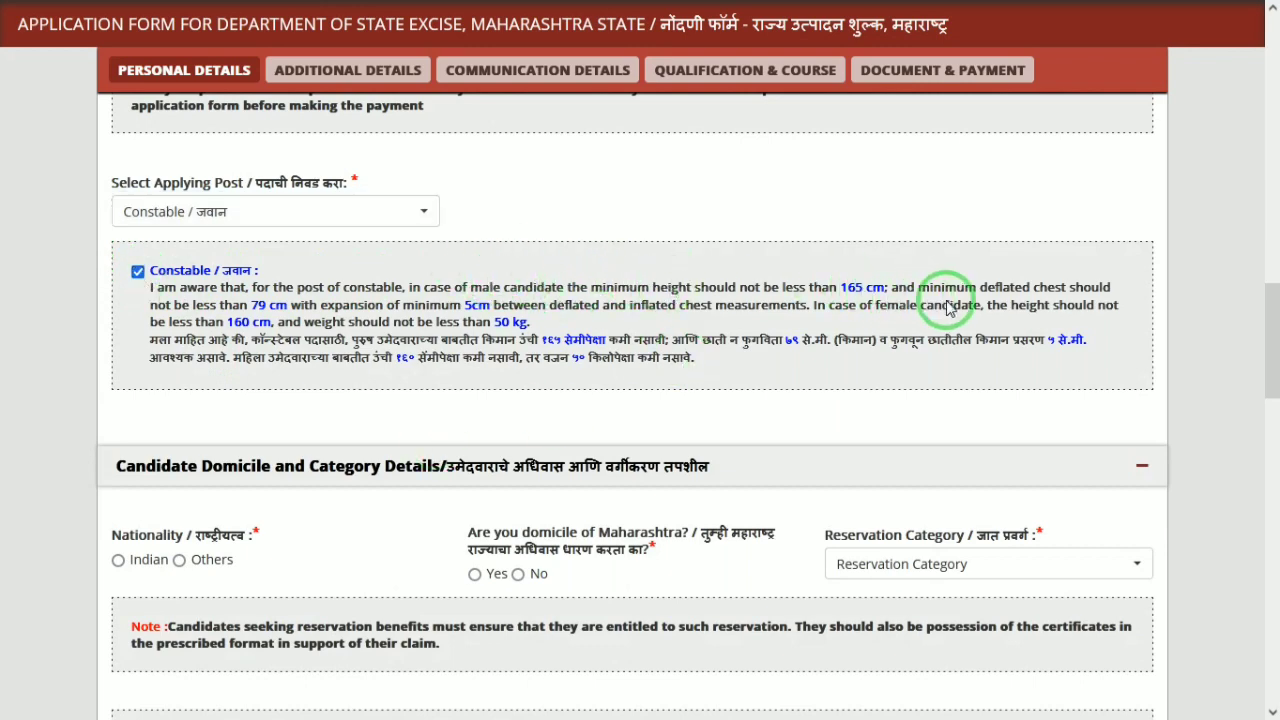
drag(1265, 360, 1263, 392)
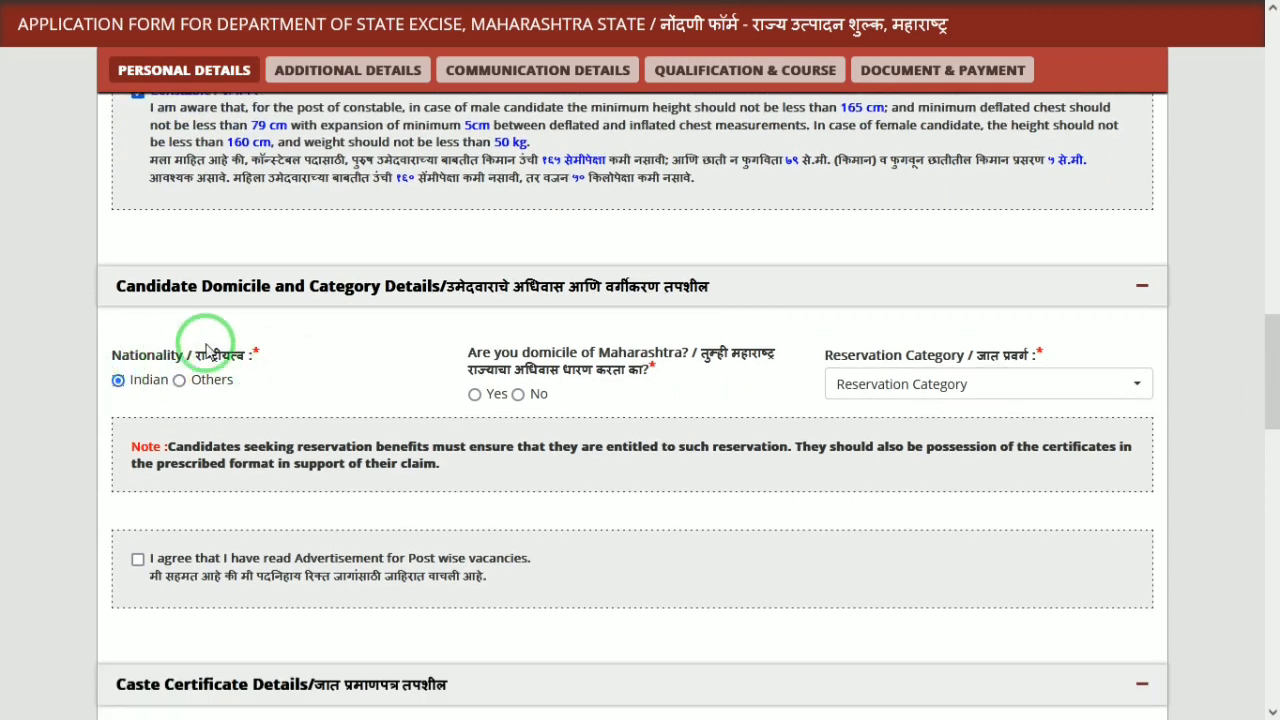
Answer Yes to Maharashtra domicile and choose Schedule Tribe (ST) as reservation category
click(518, 395)
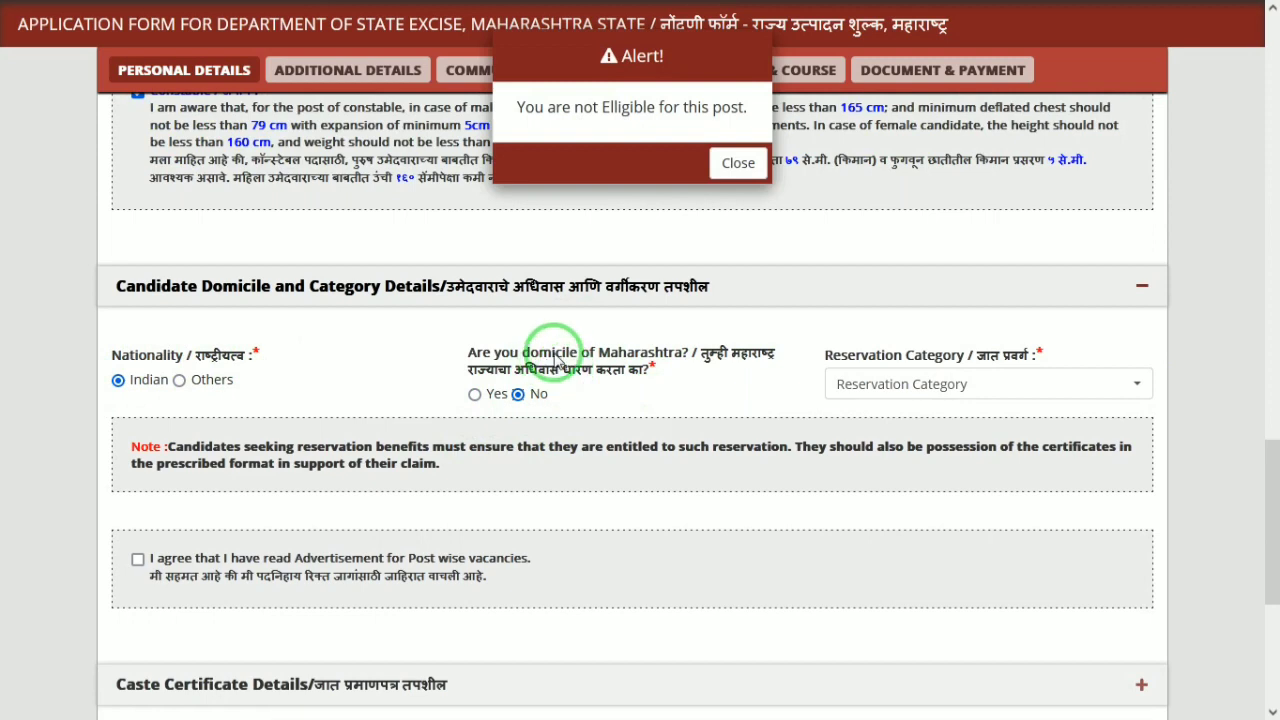
click(738, 165)
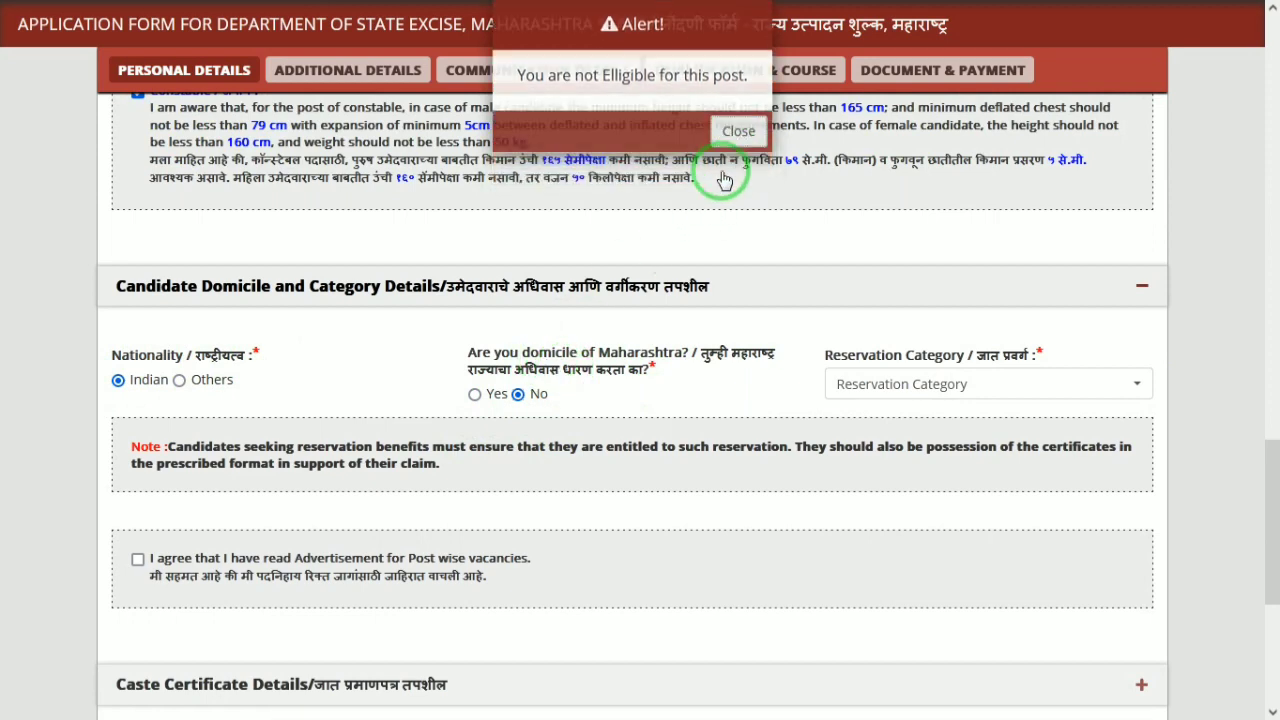
click(475, 396)
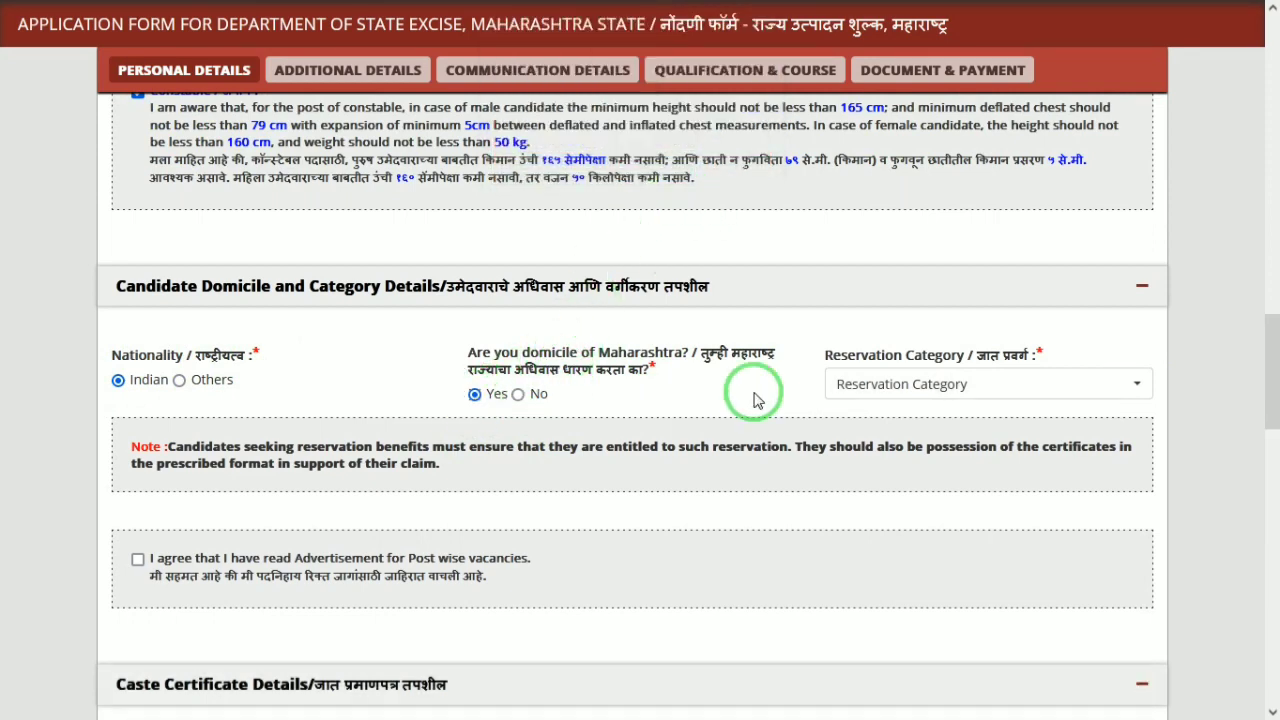
click(903, 384)
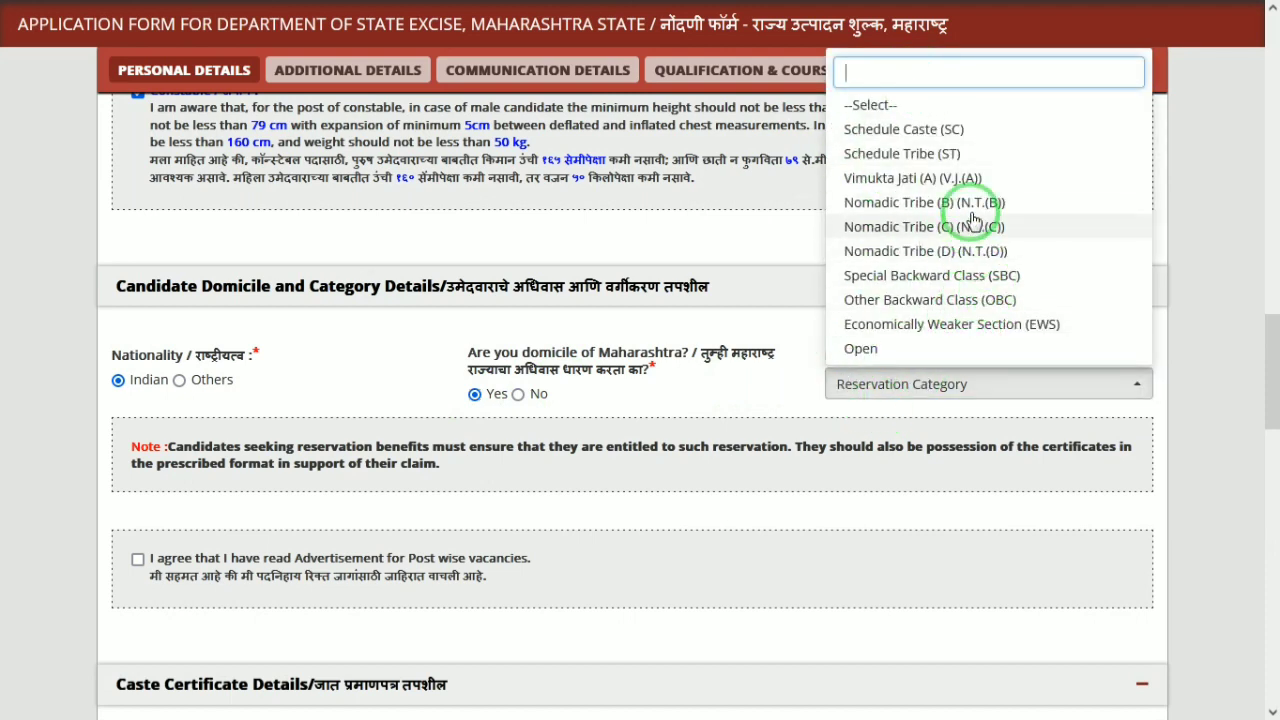
click(940, 157)
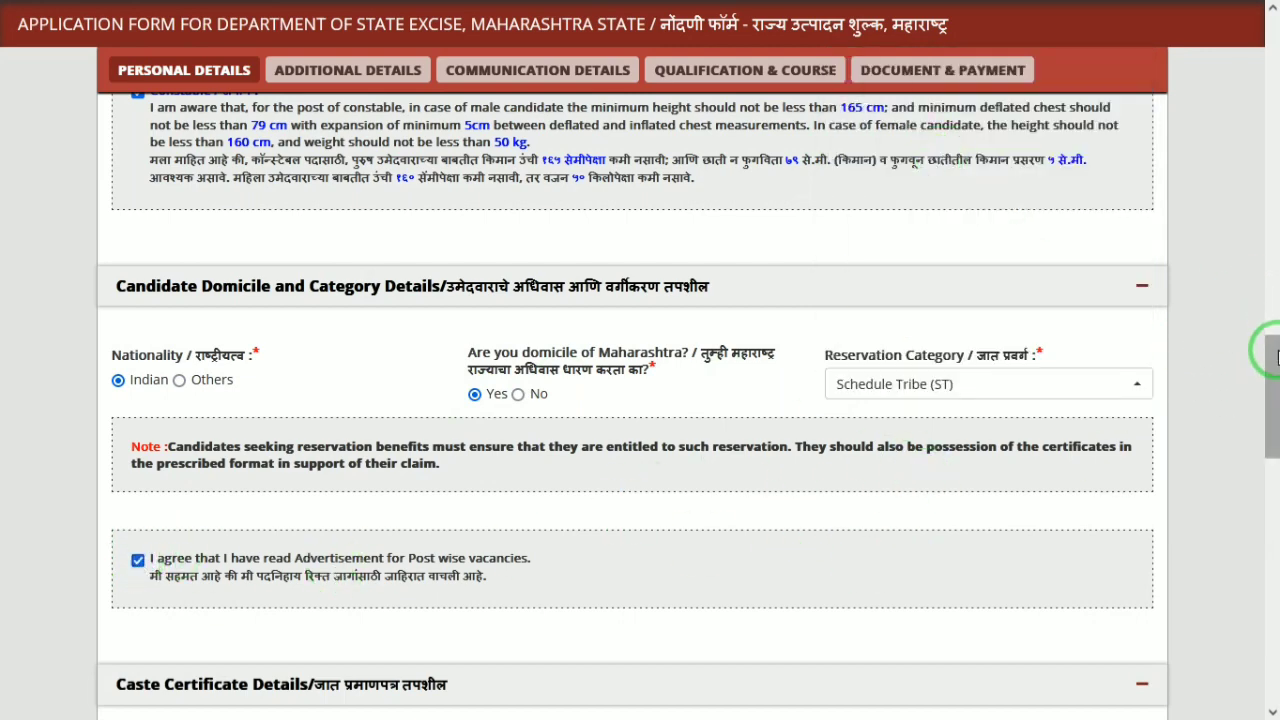
drag(1270, 392, 1272, 492)
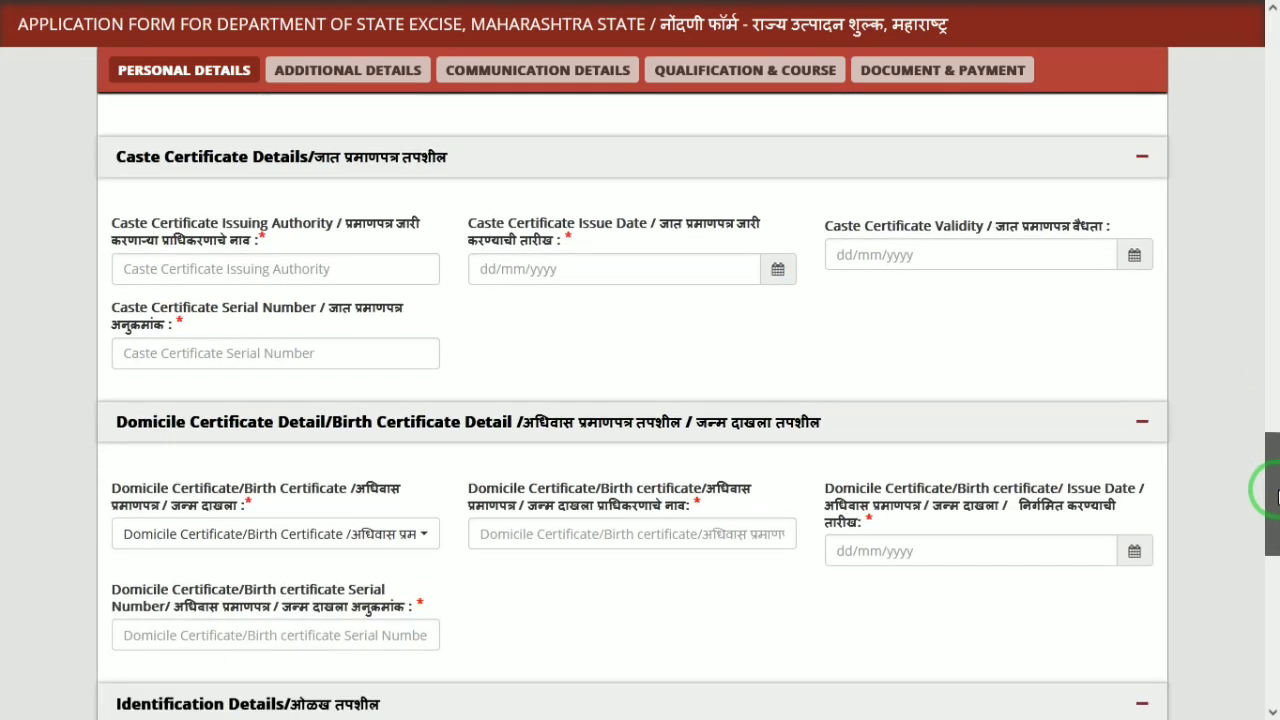
Enter SDM as caste certificate issuing authority and 03/11/2023 as issue date, leaving validity empty
click(300, 270)
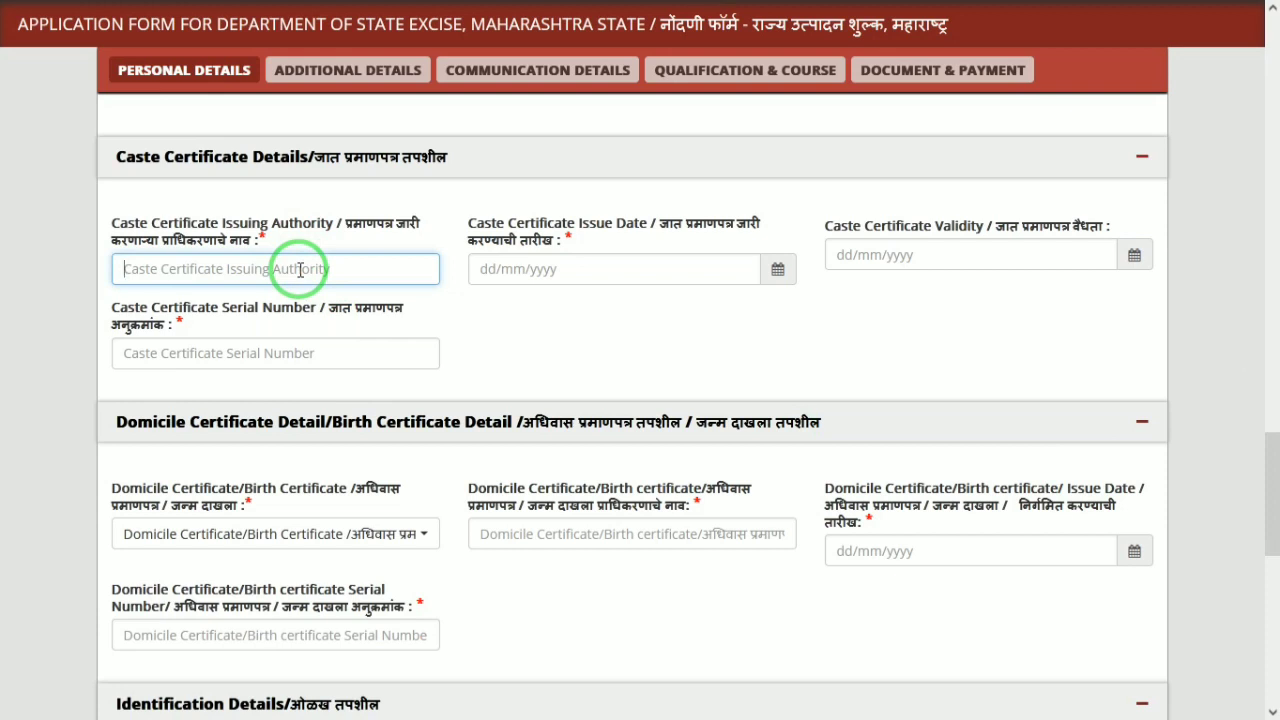
text(SDM)
key(Tab)
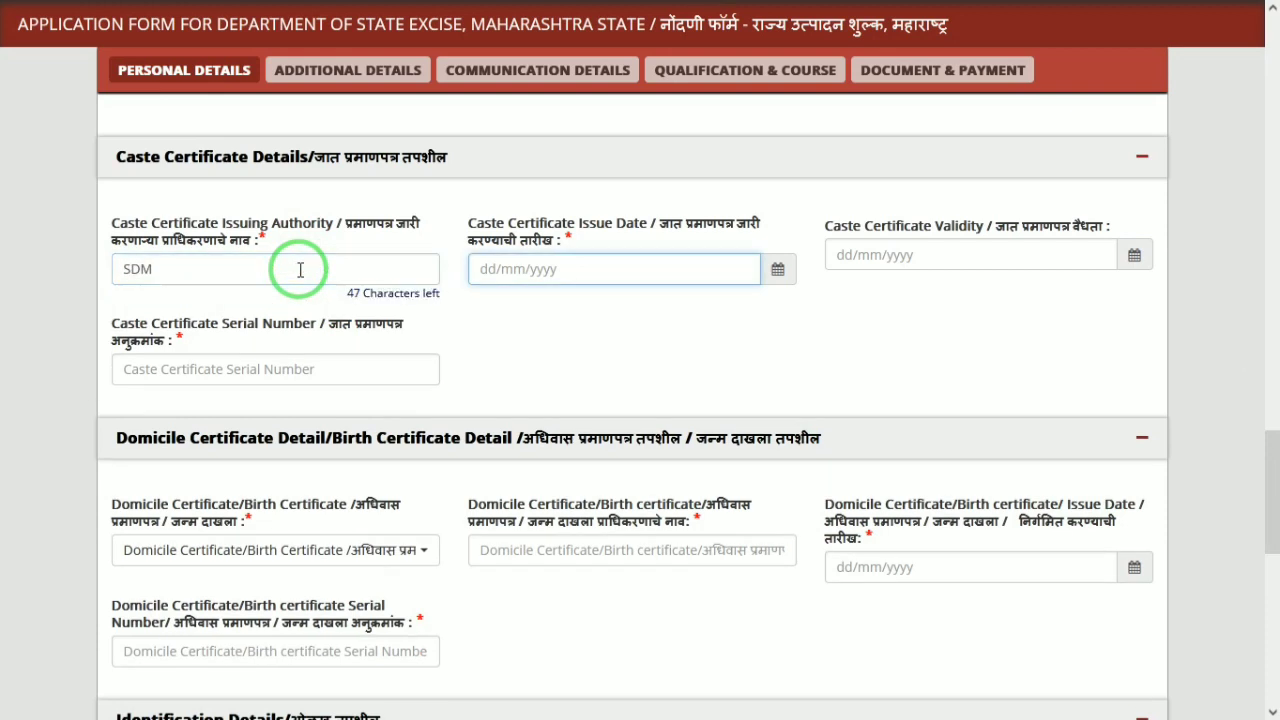
click(780, 281)
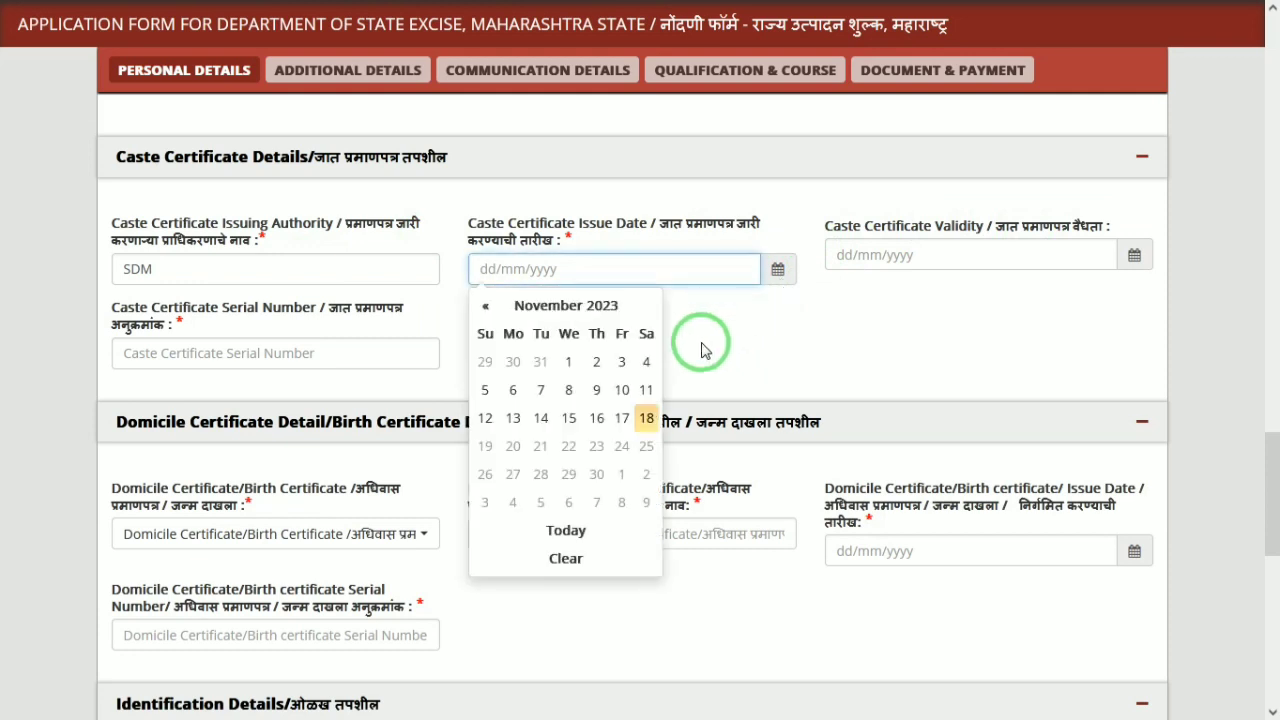
click(1134, 256)
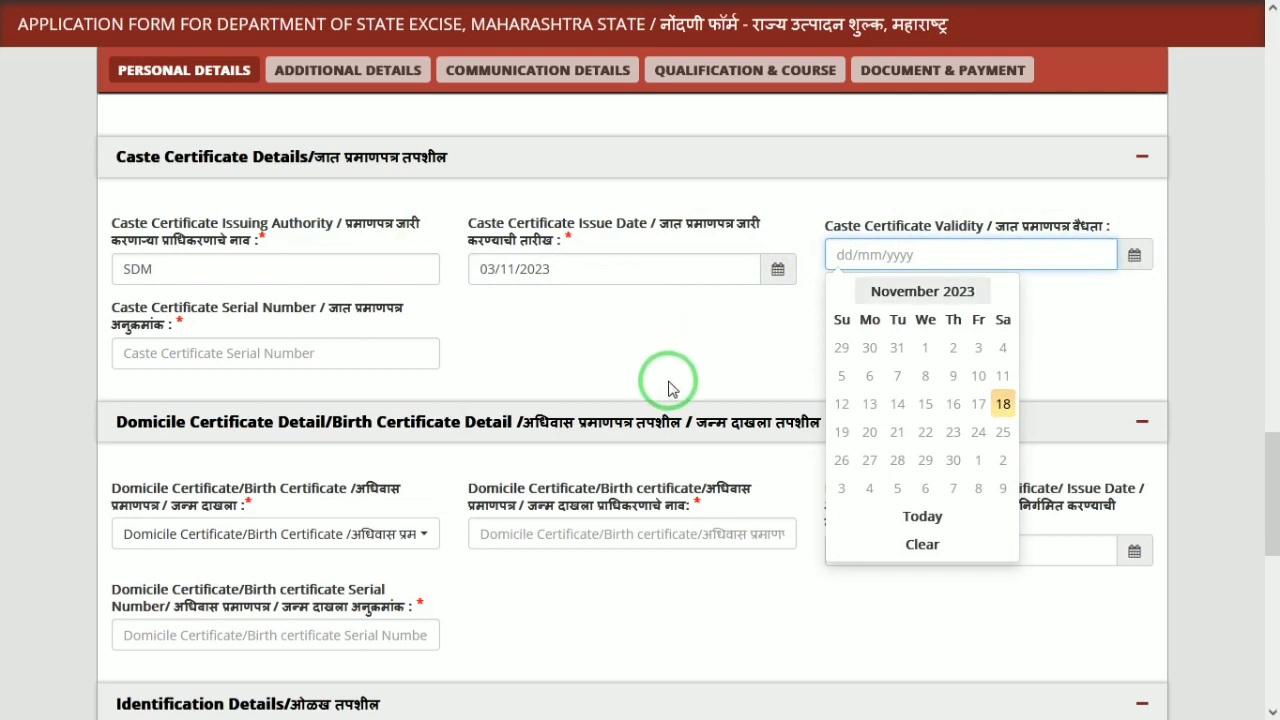
click(629, 341)
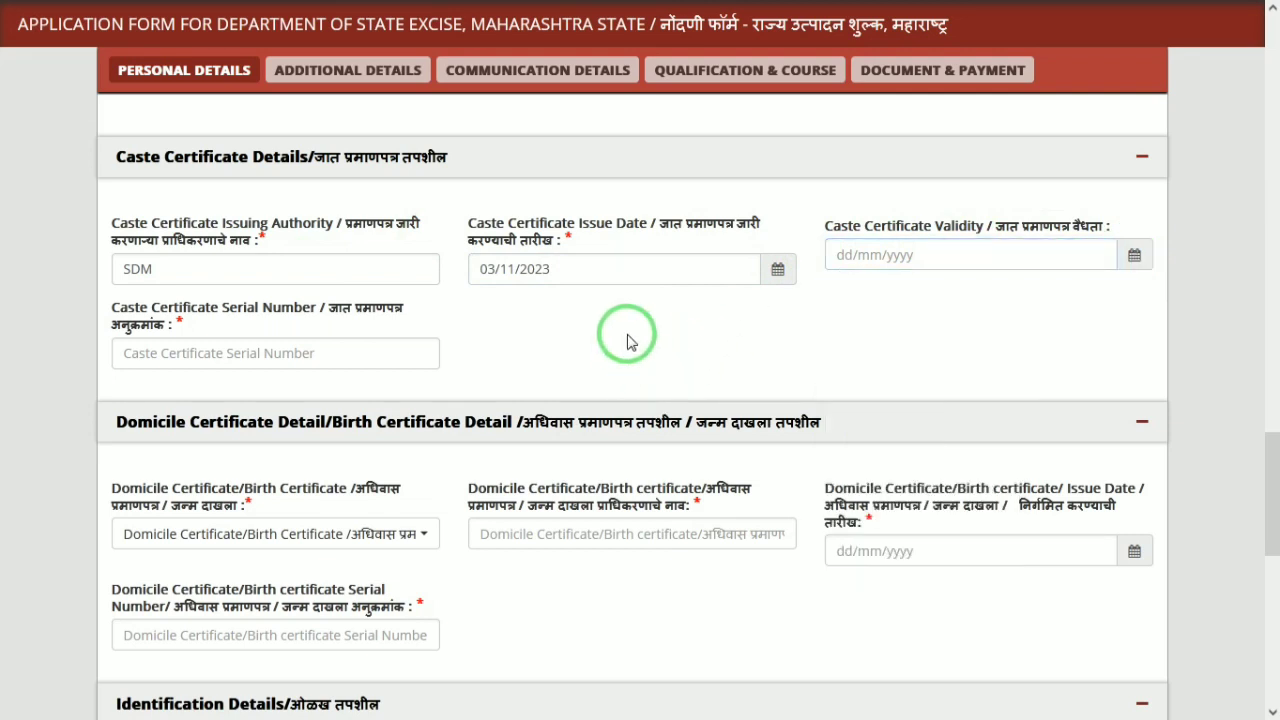
click(322, 360)
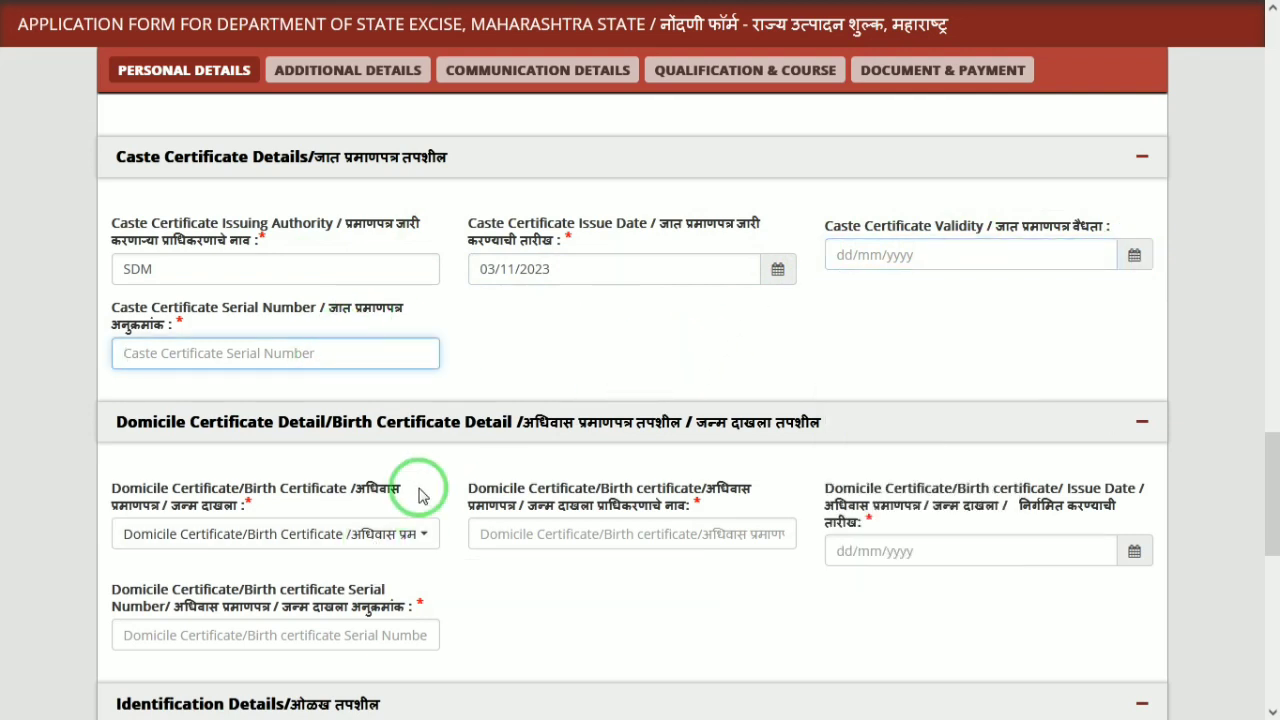
Choose Domicile Certificate with issuing authority SDM and issue date 06/11/2023
click(280, 535)
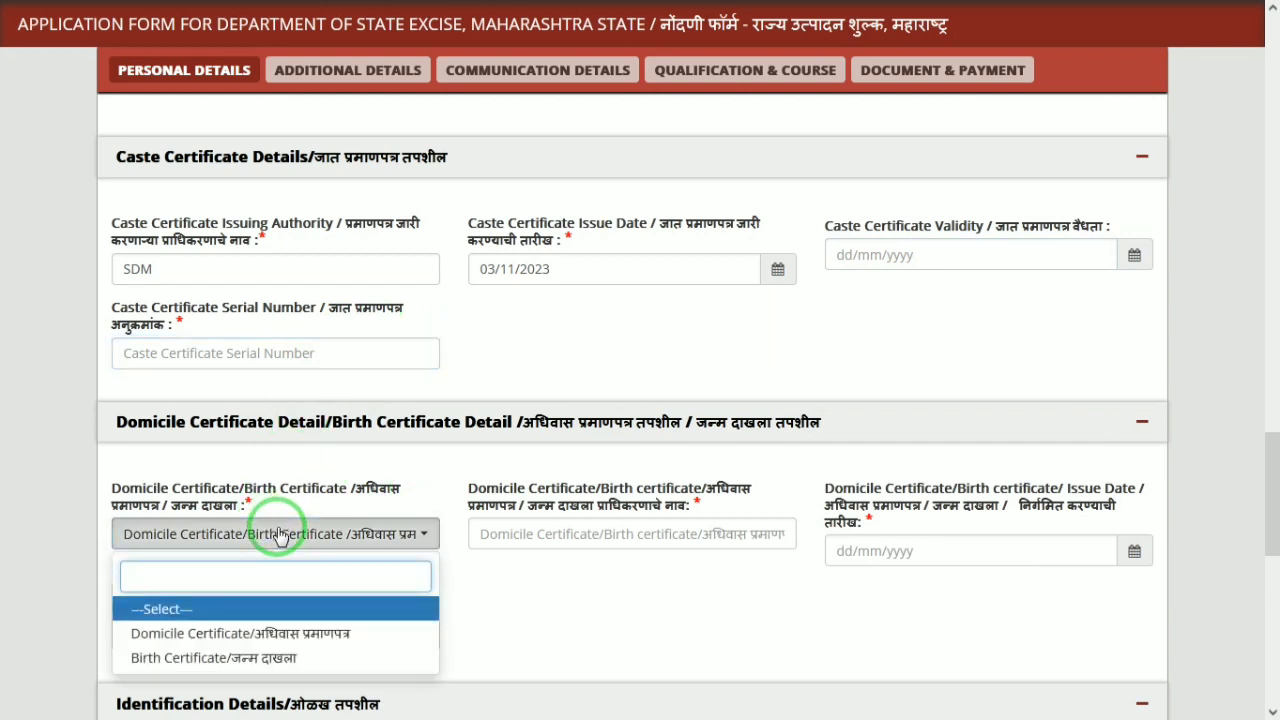
click(216, 640)
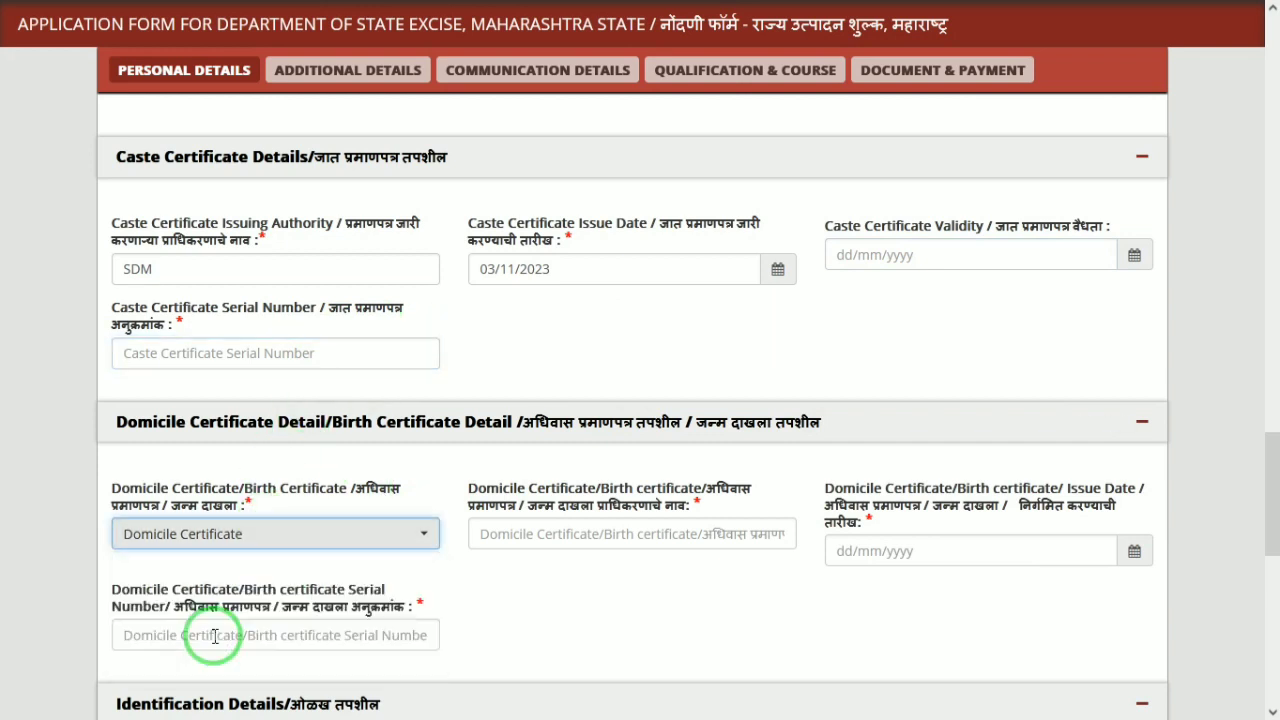
click(636, 534)
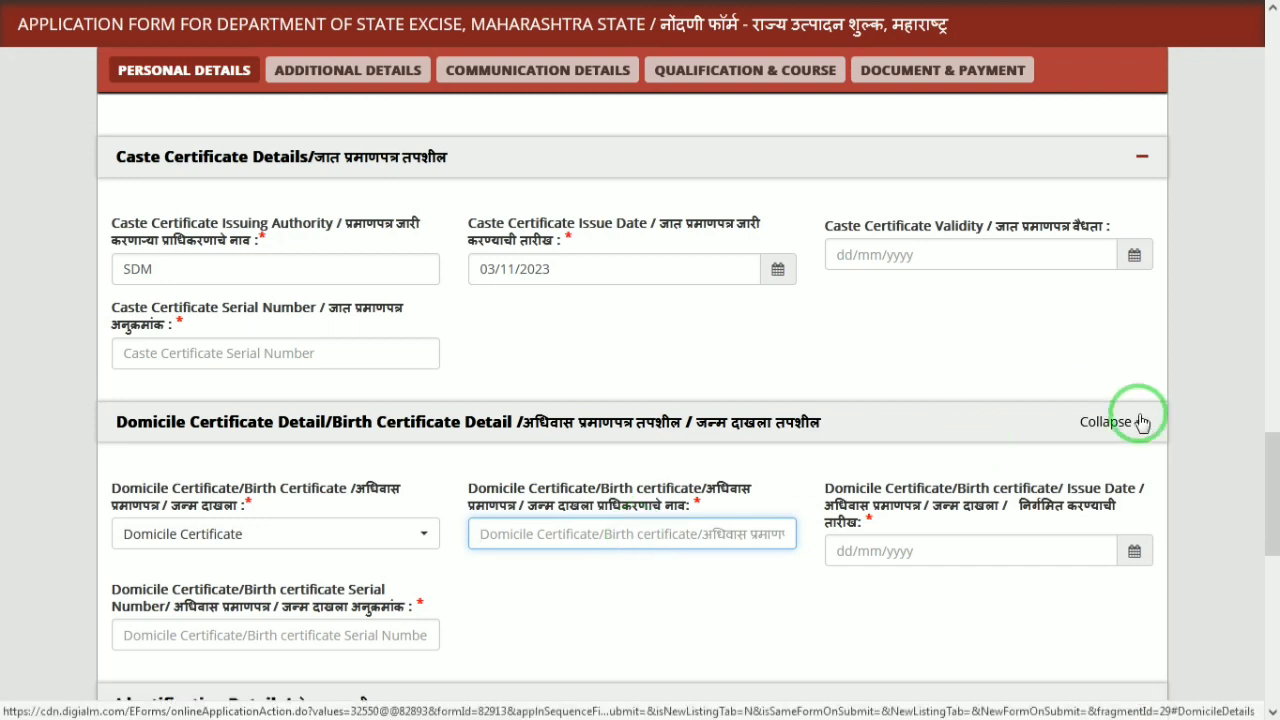
text(SDM)
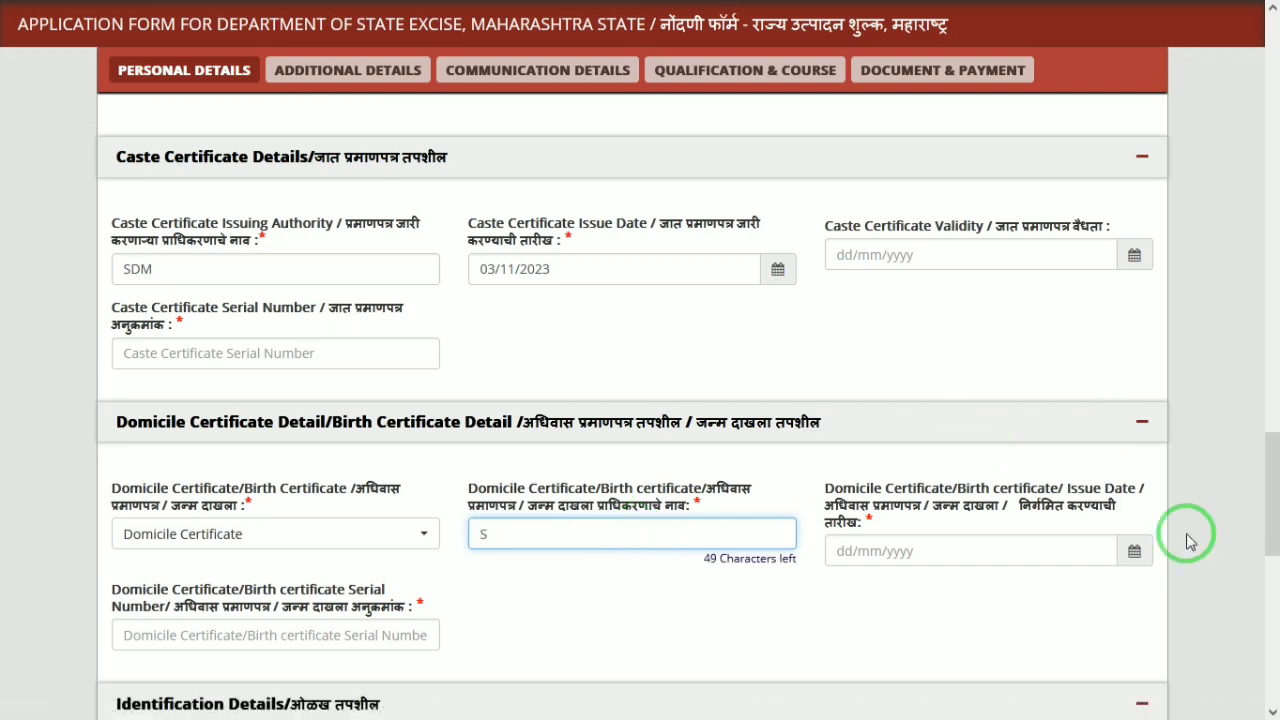
click(1128, 550)
click(862, 346)
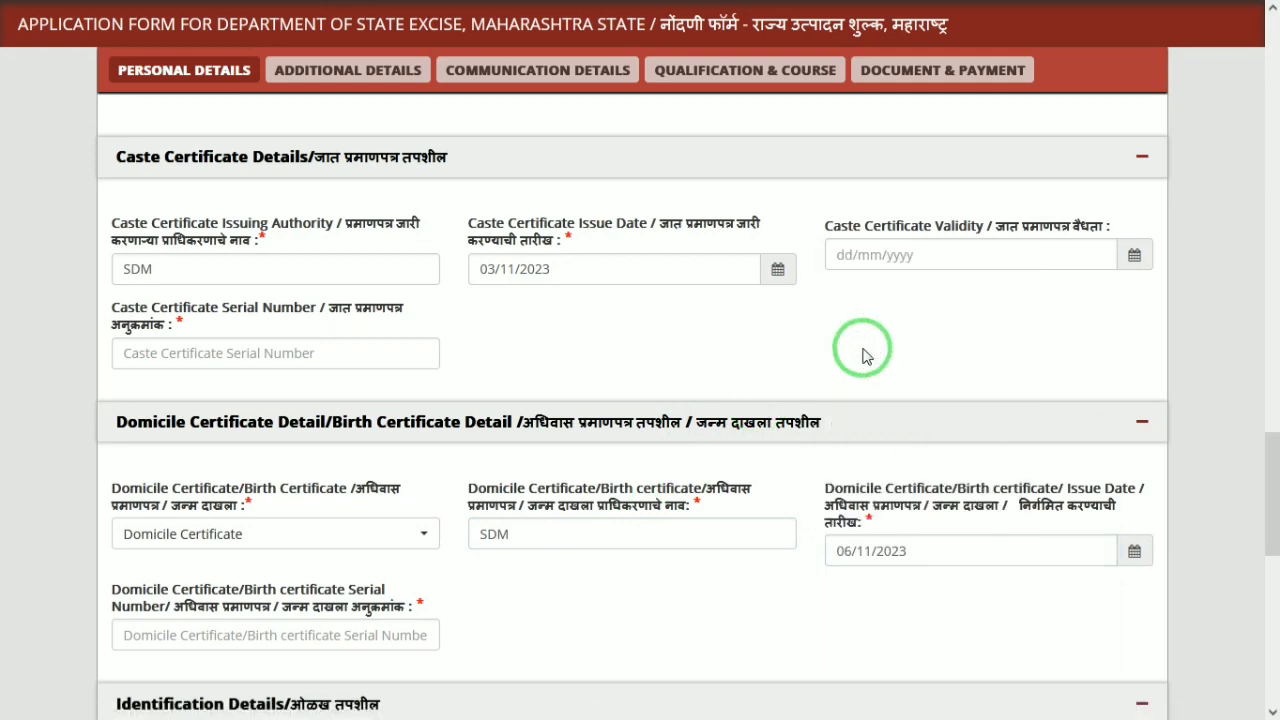
click(349, 637)
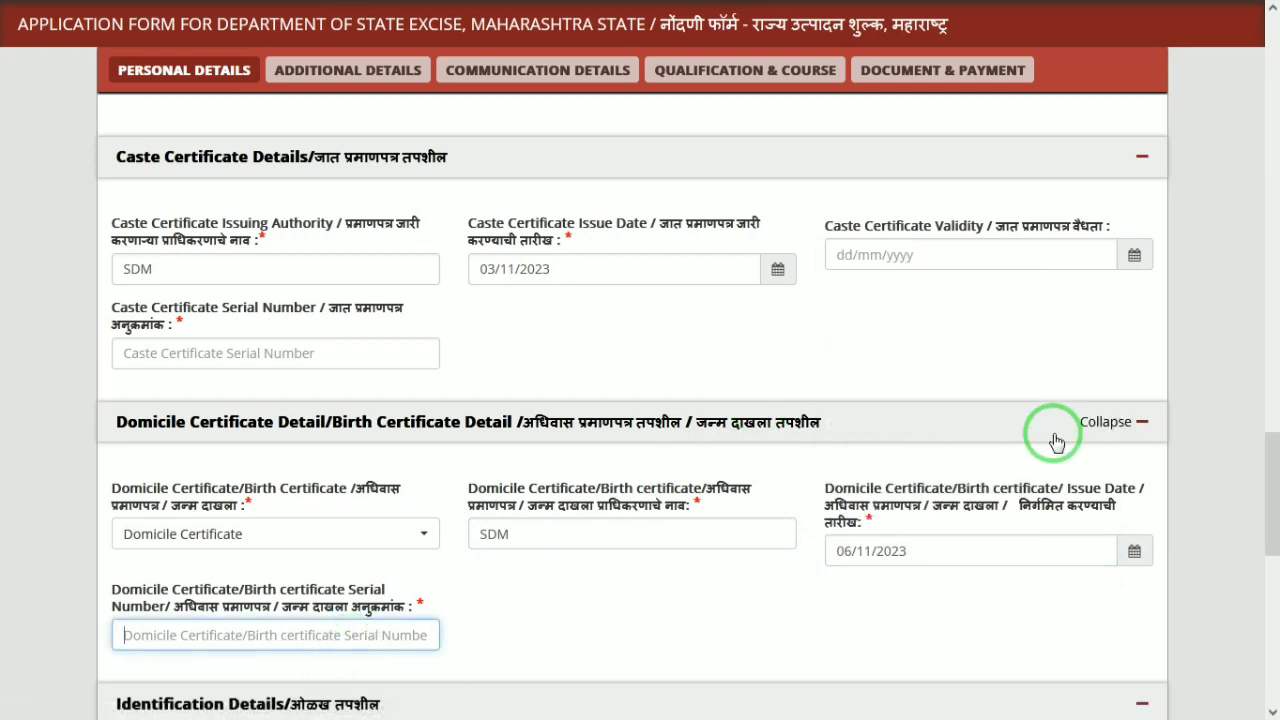
drag(1266, 490, 1266, 591)
click(231, 305)
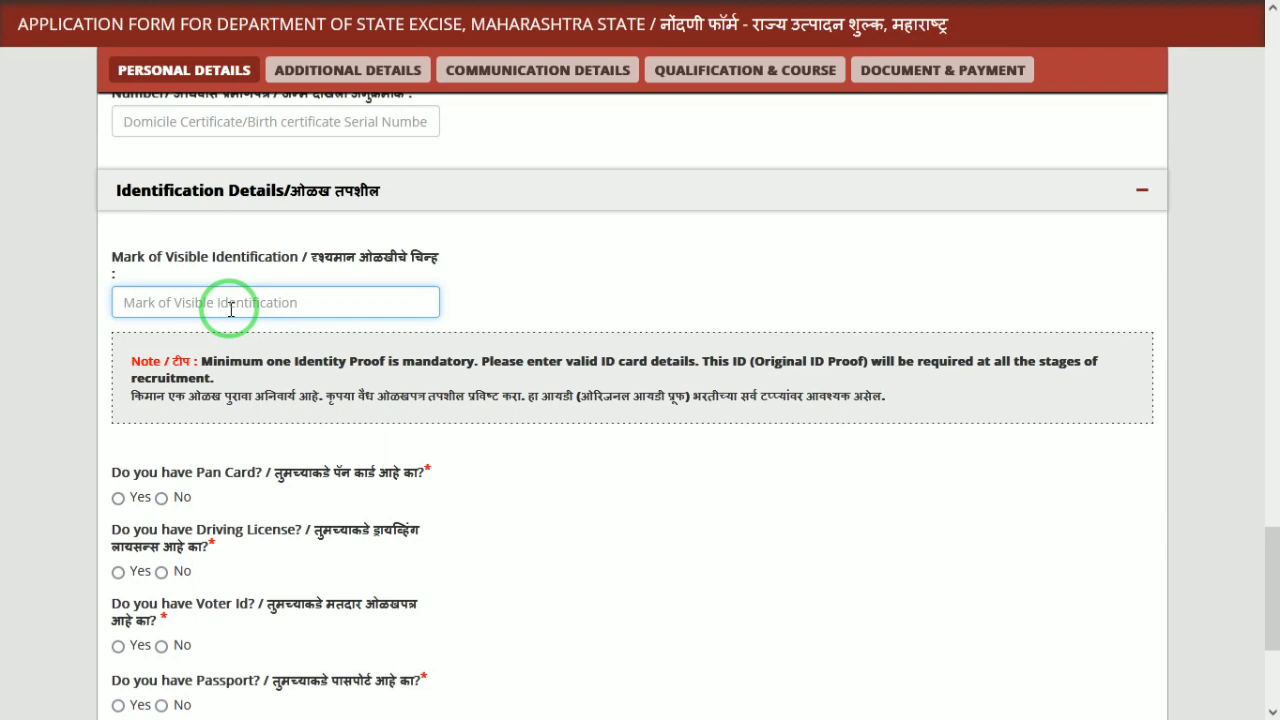
Enter A MOLE ON FACE as identification mark and confirm having a Pan Card
text(A MOLE ON FACE)
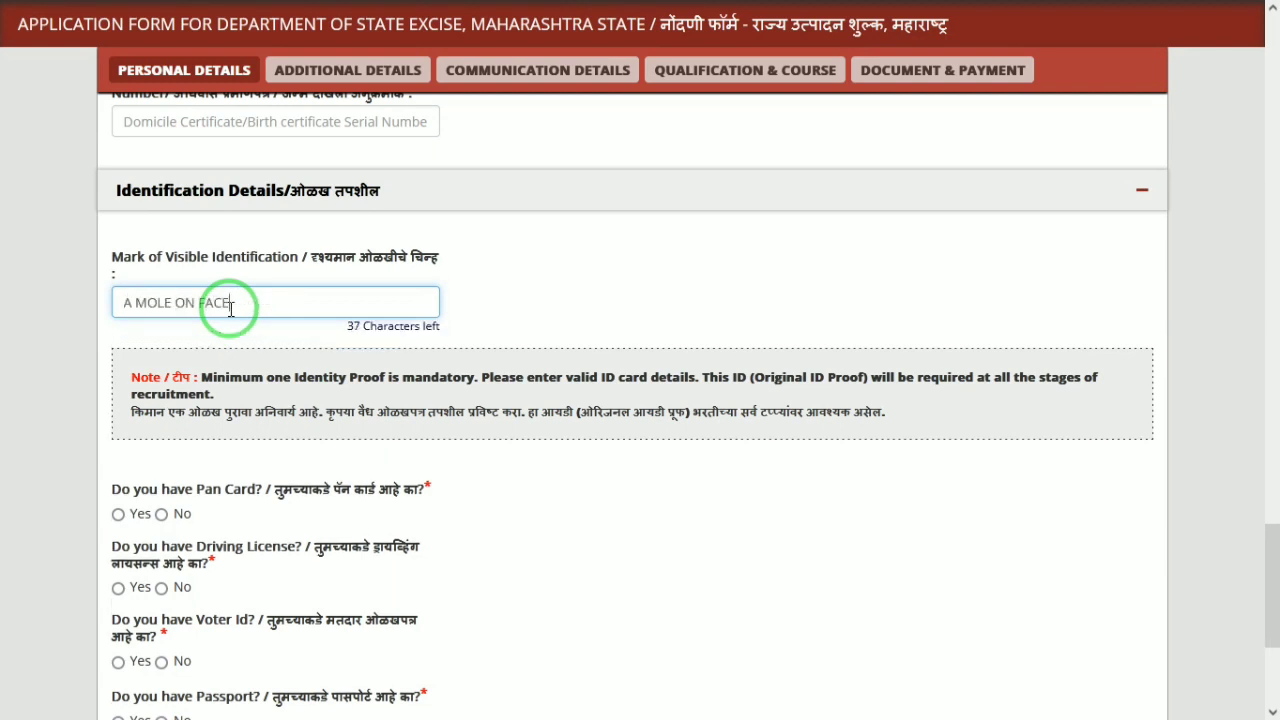
key(Tab)
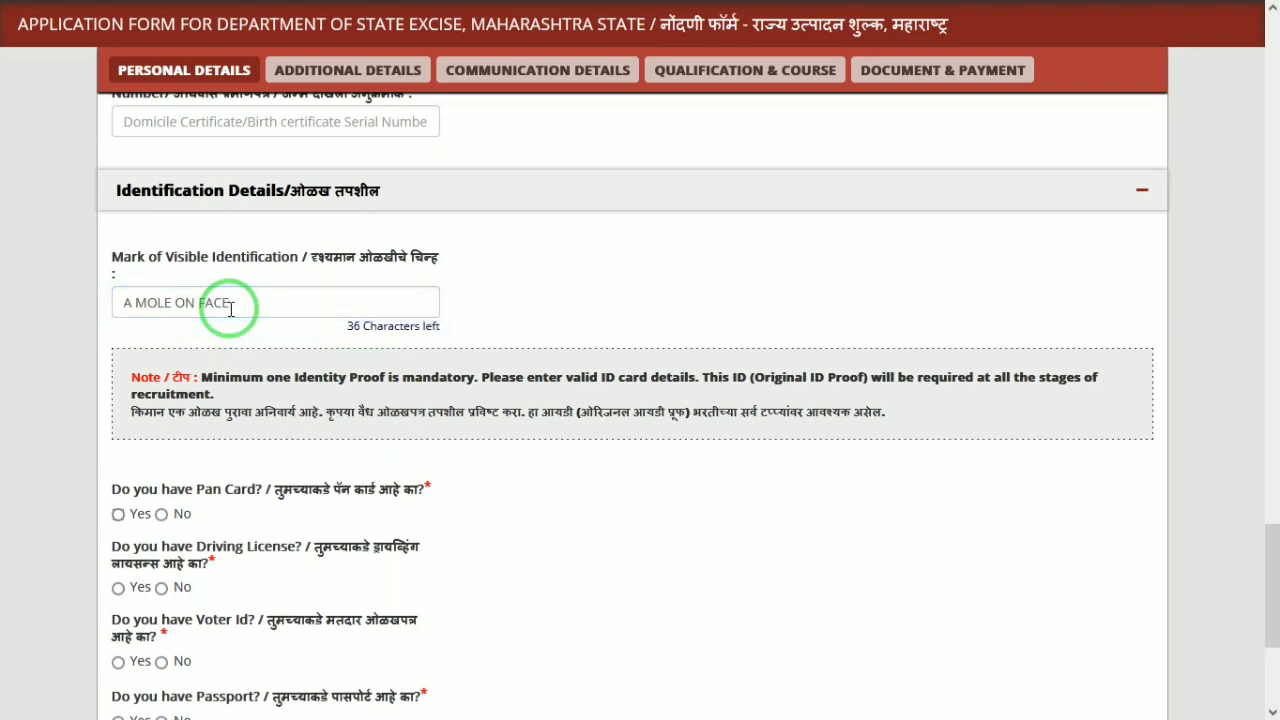
click(118, 514)
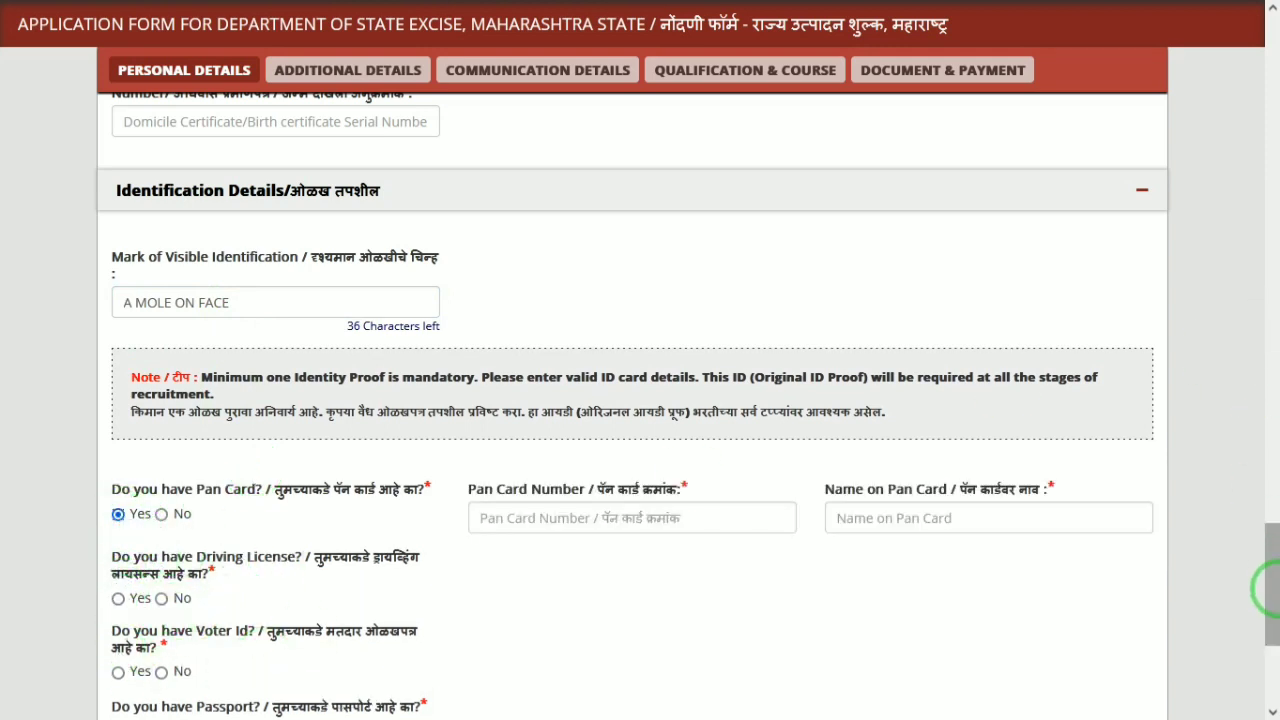
Answer No for driving license, Voter Id, passport and bank passbook, then save and continue
drag(1270, 585, 1269, 638)
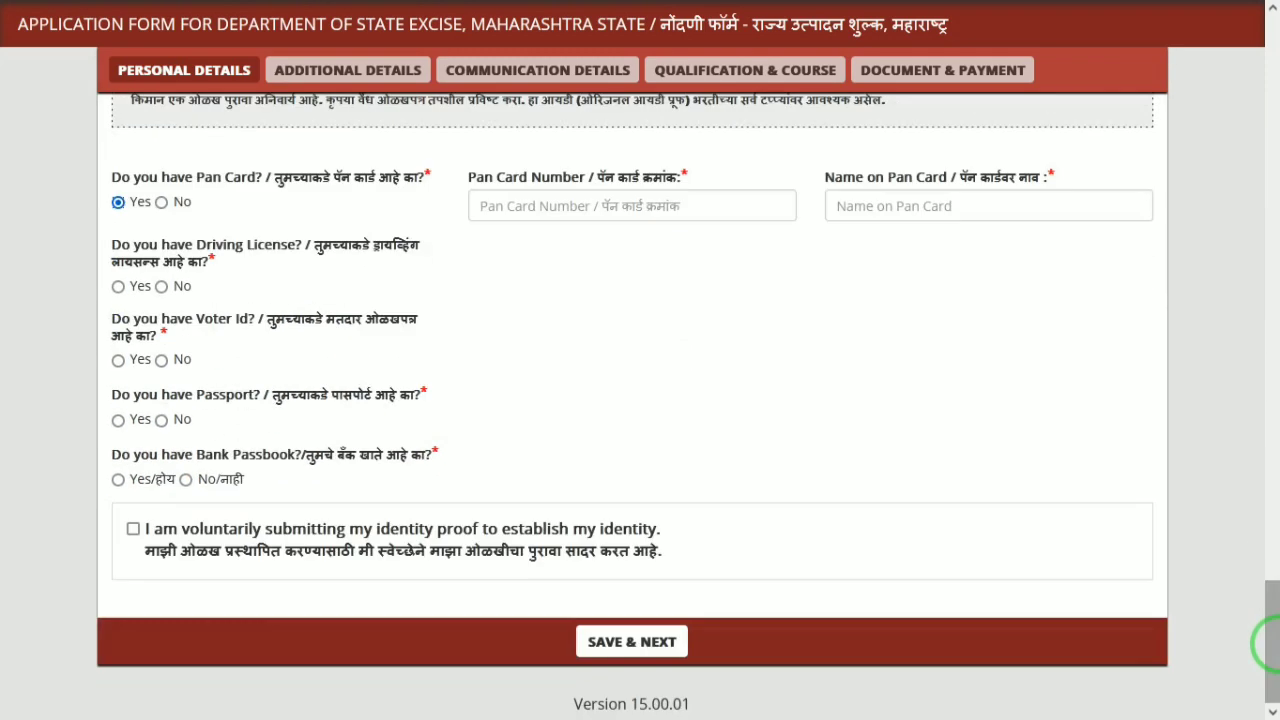
click(161, 283)
click(161, 356)
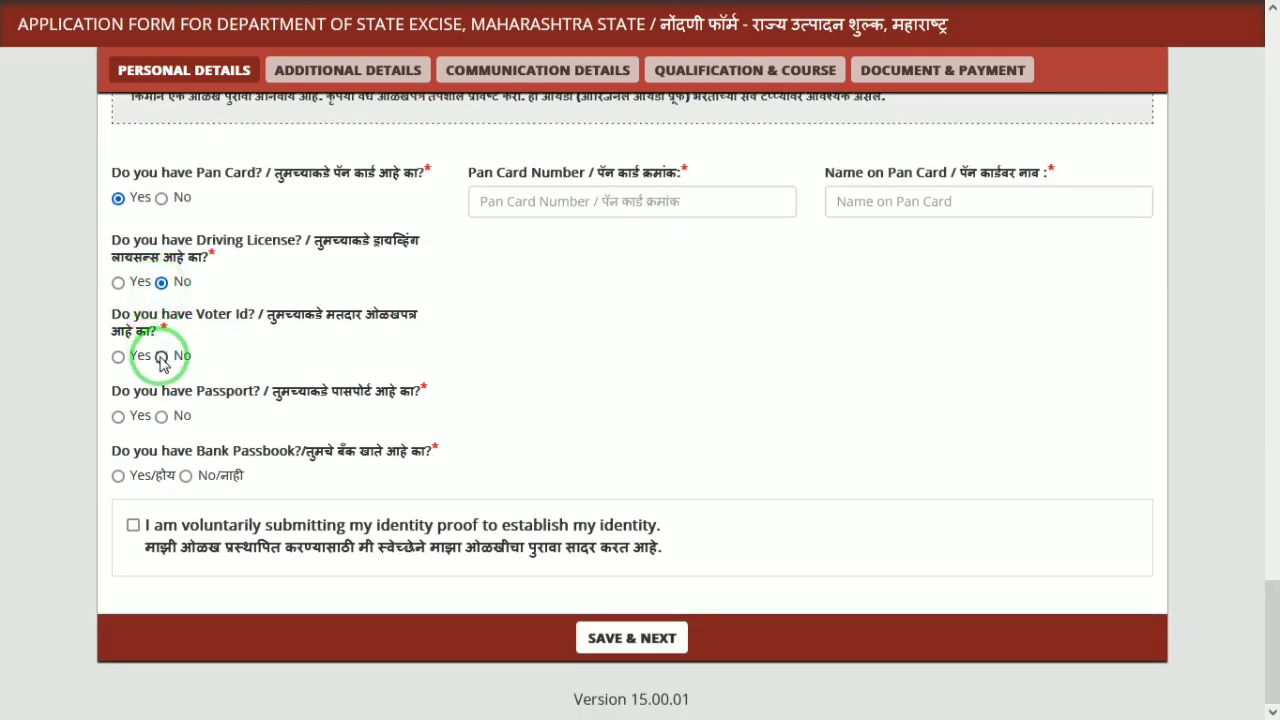
click(162, 417)
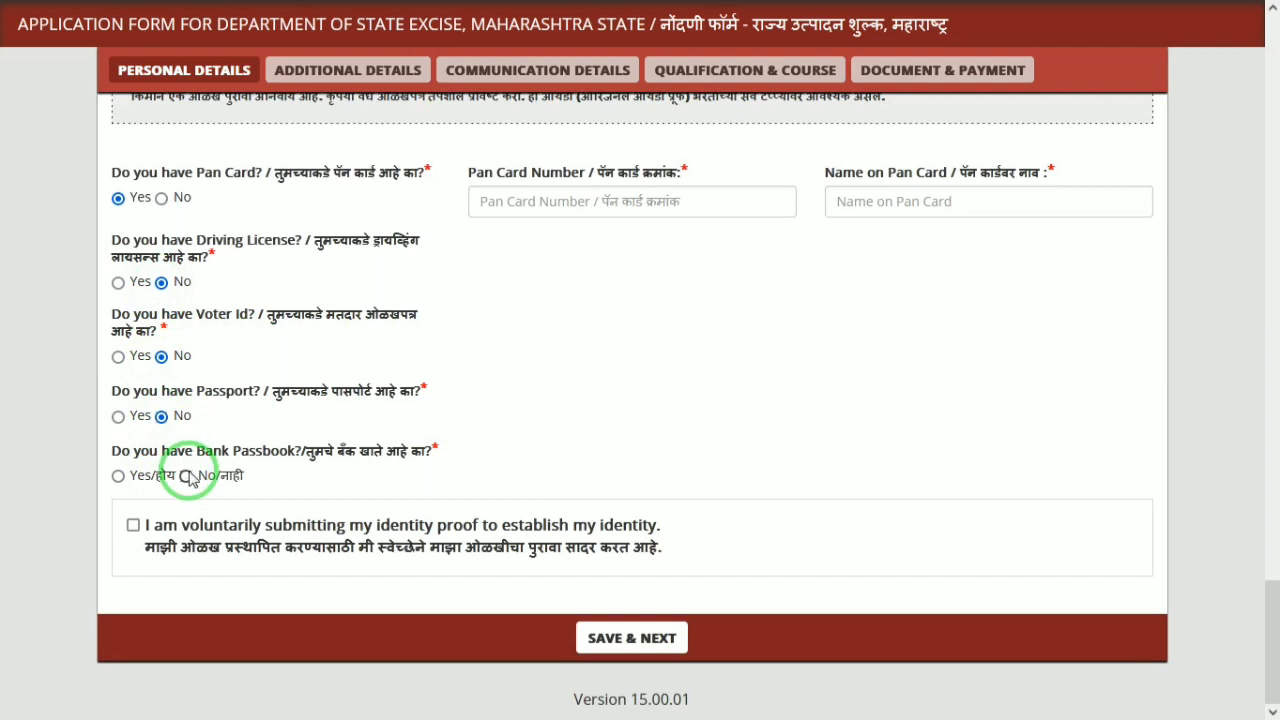
click(186, 477)
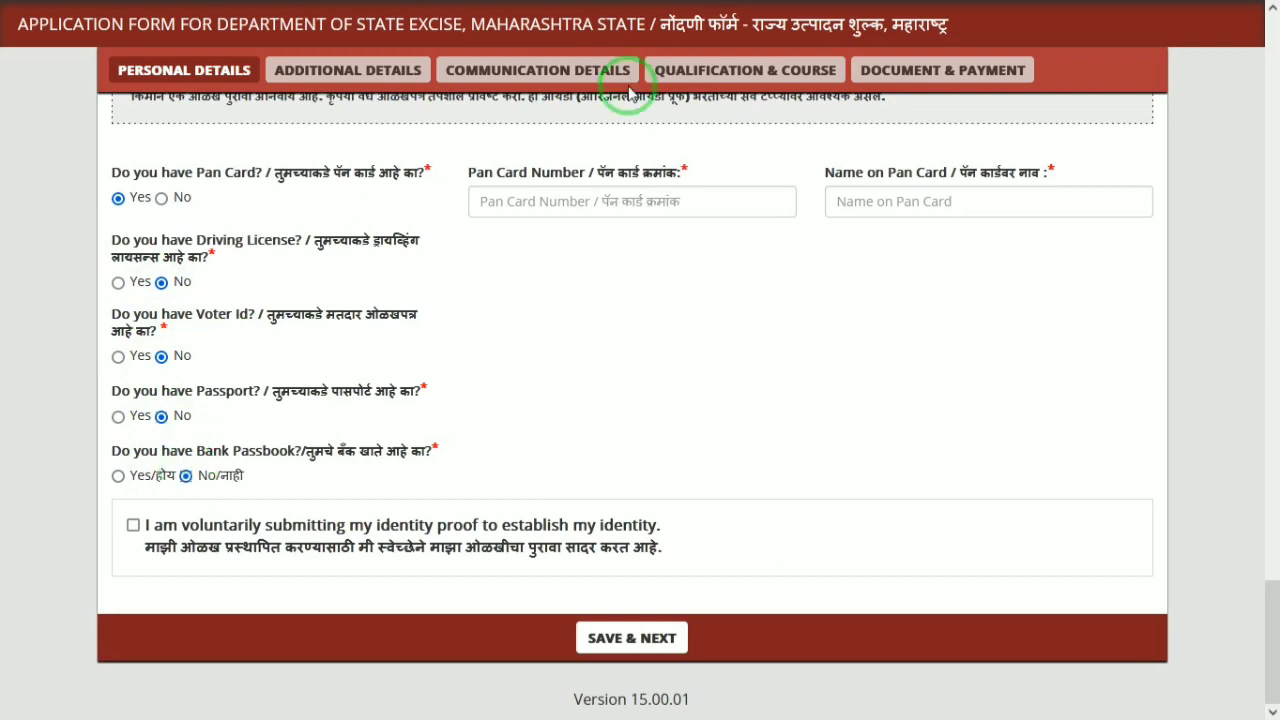
click(900, 205)
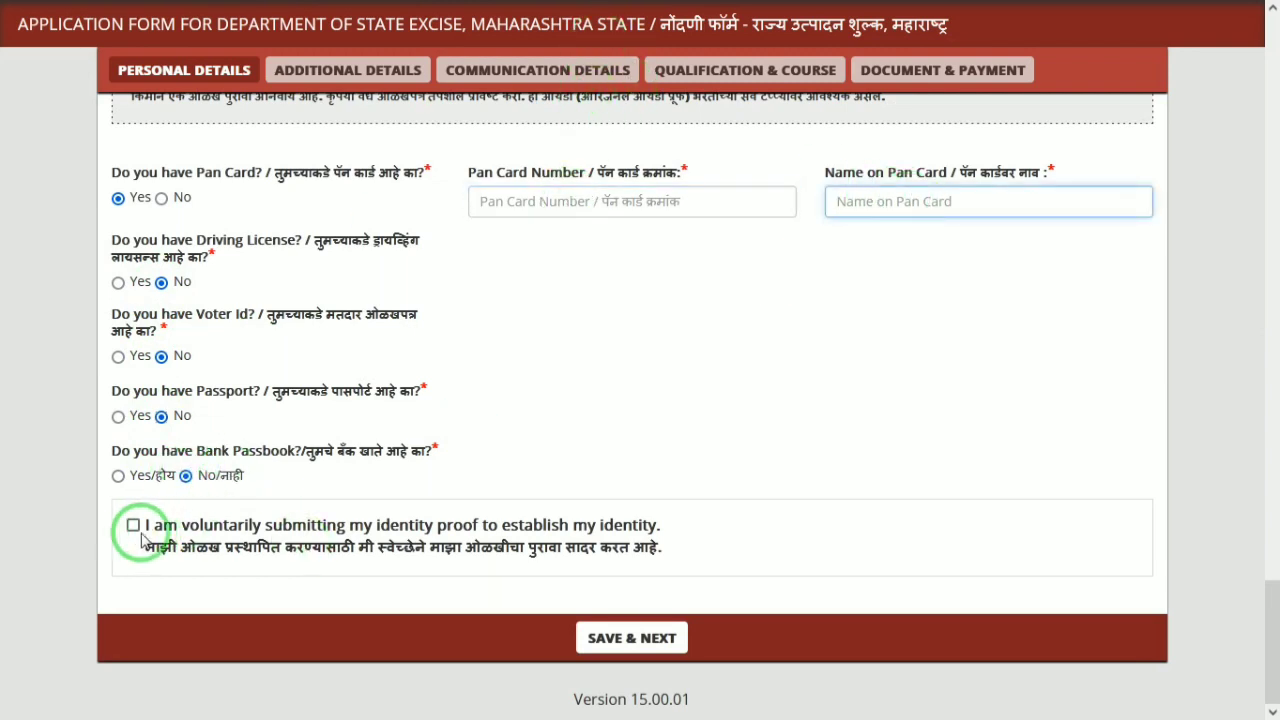
click(650, 656)
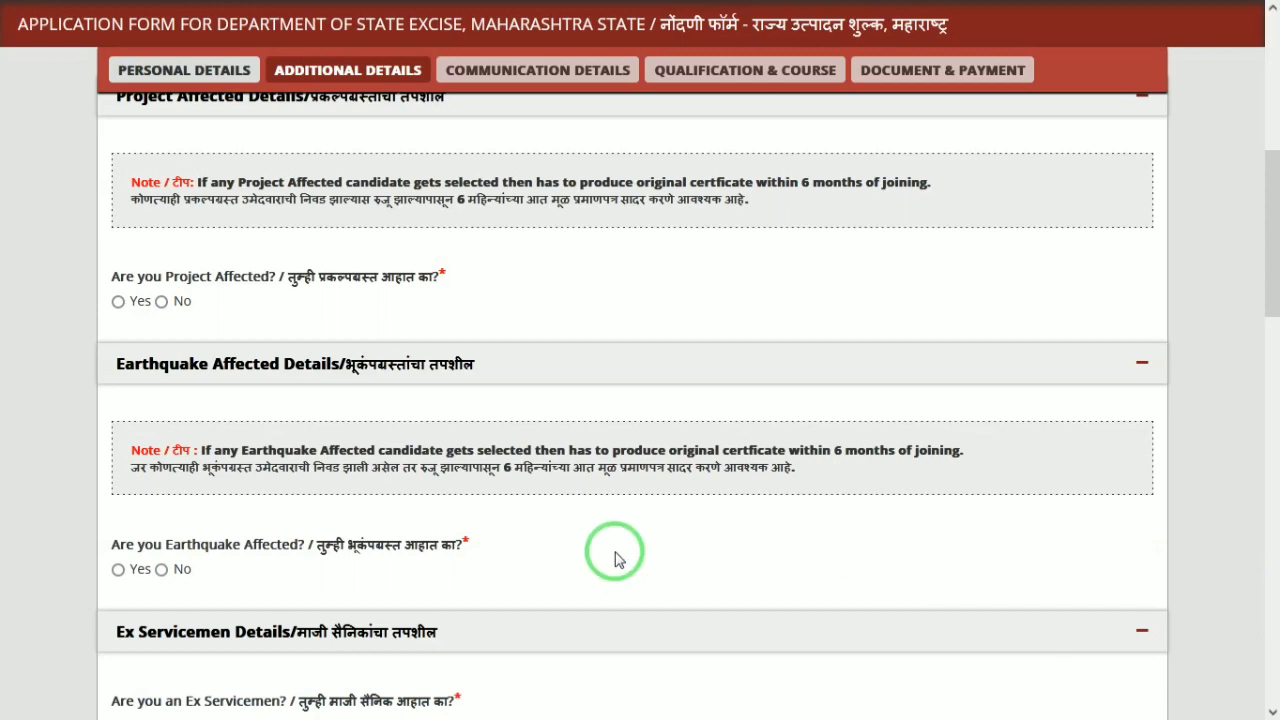
Answer No to the project-affected, ex-servicemen, sportsperson and orphan questions
click(162, 302)
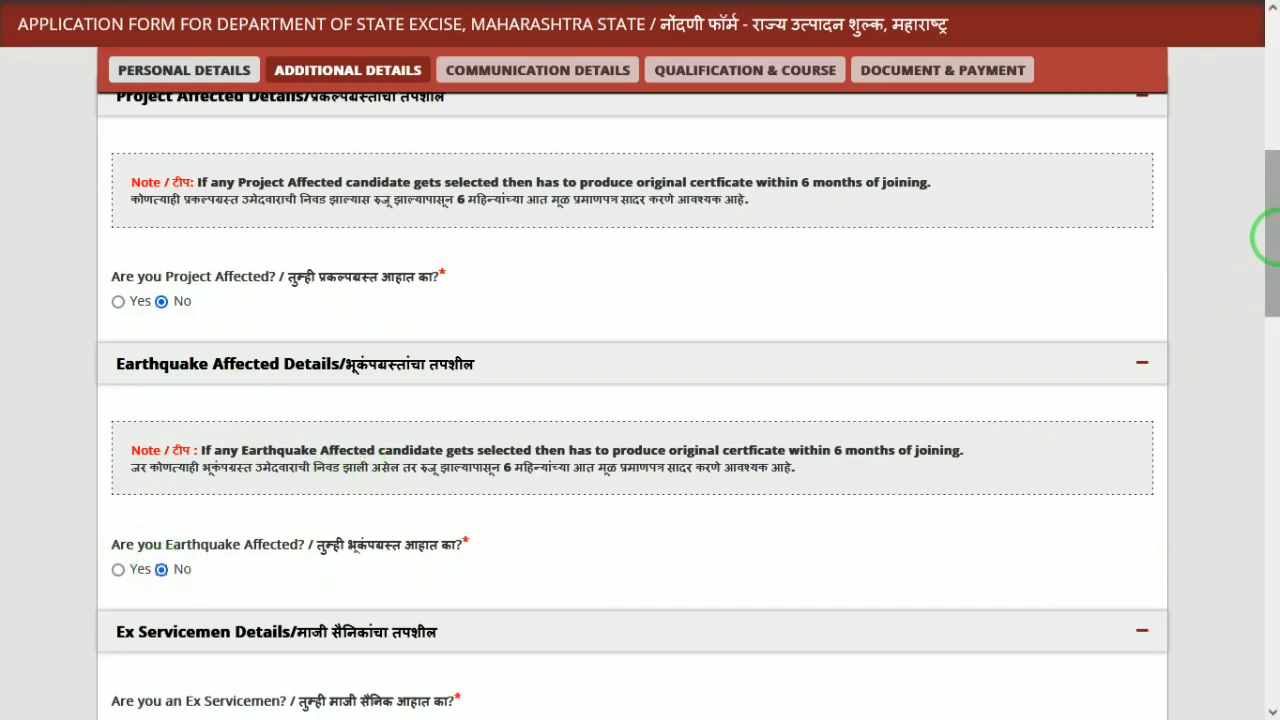
drag(1266, 229, 1268, 334)
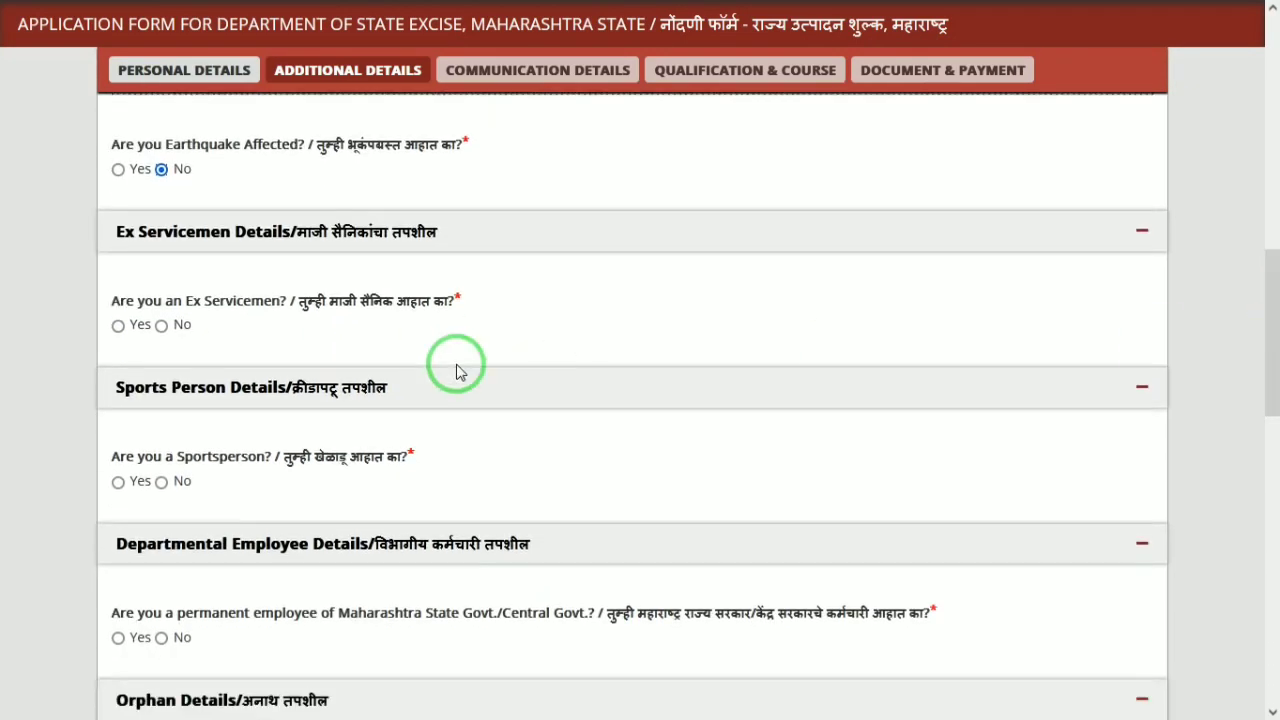
click(162, 326)
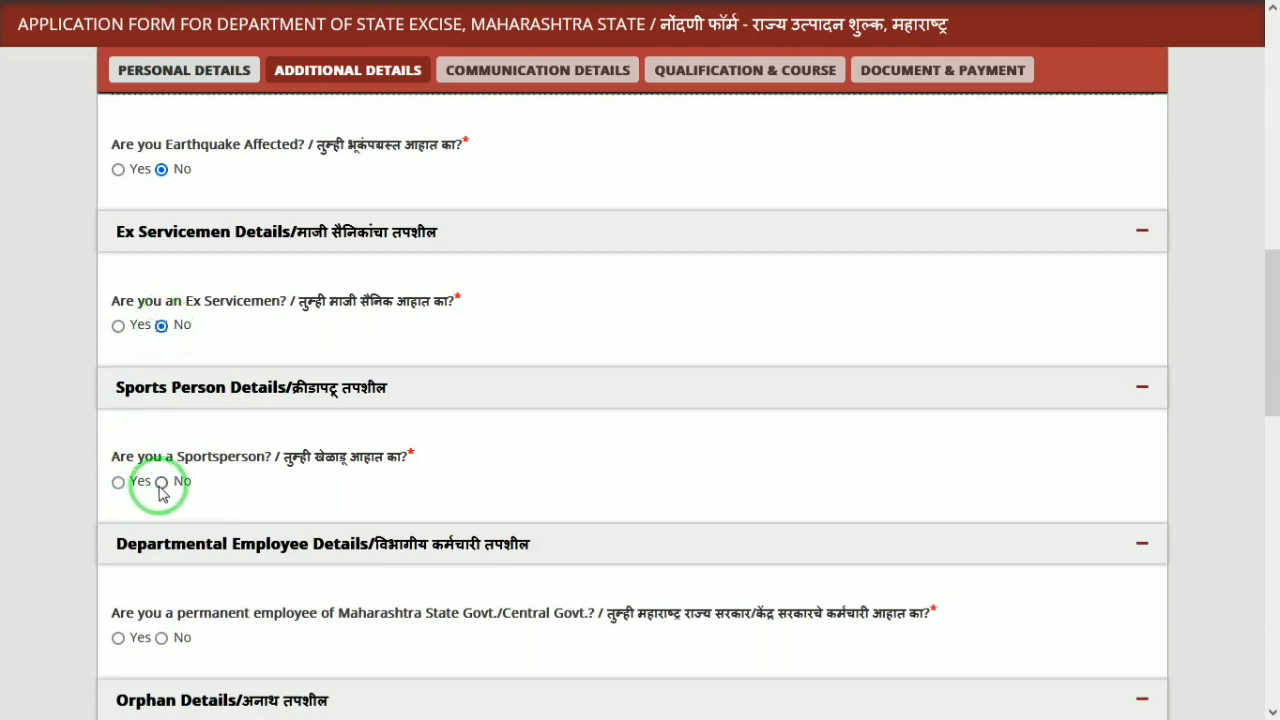
click(161, 483)
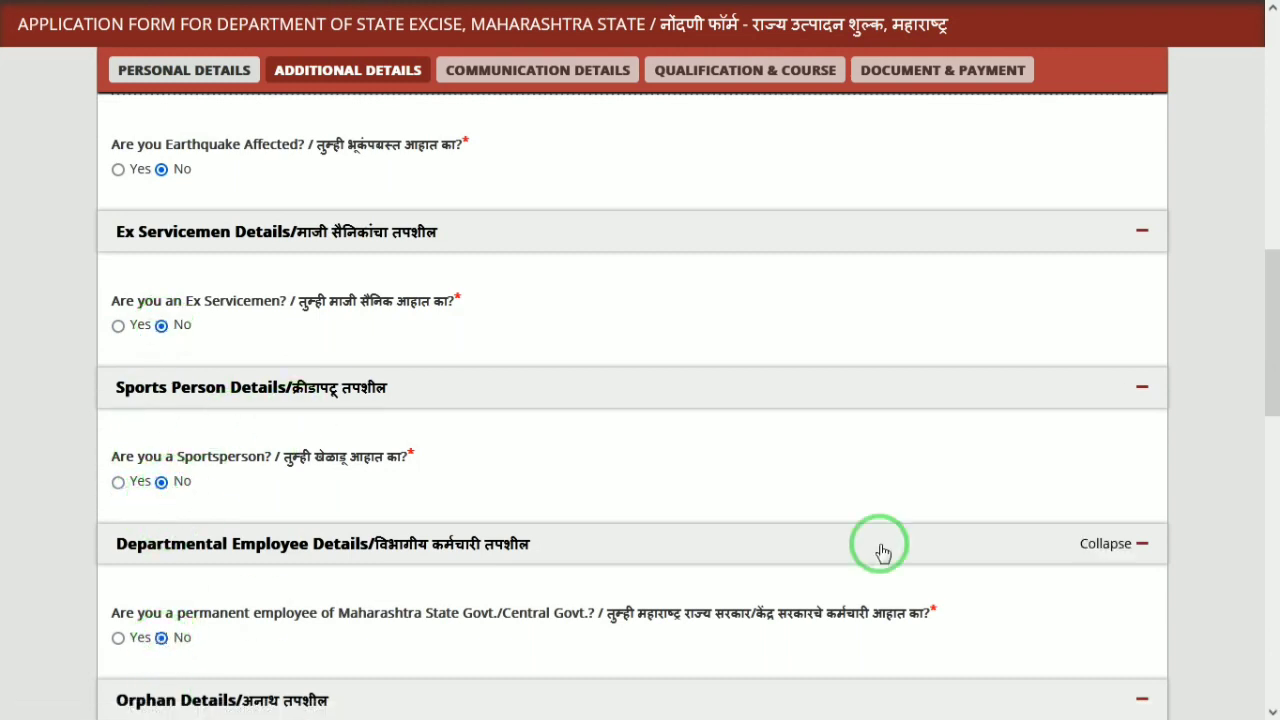
drag(1266, 313, 1266, 407)
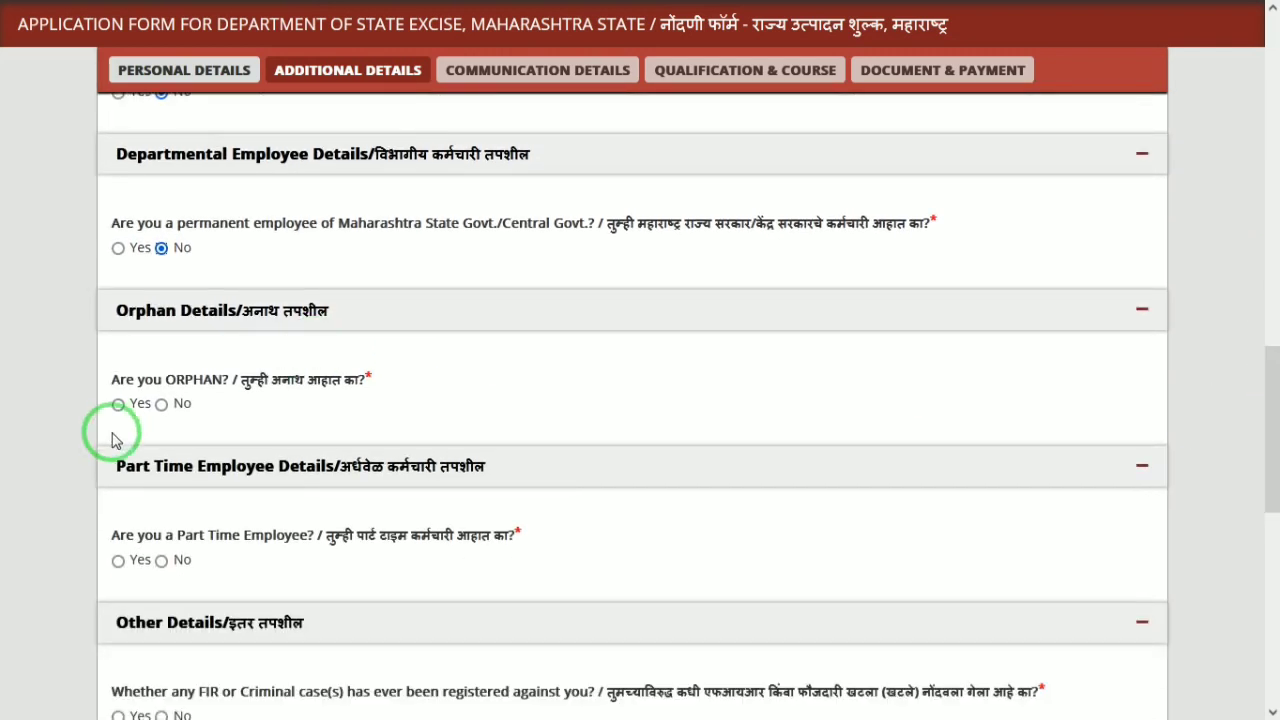
click(162, 405)
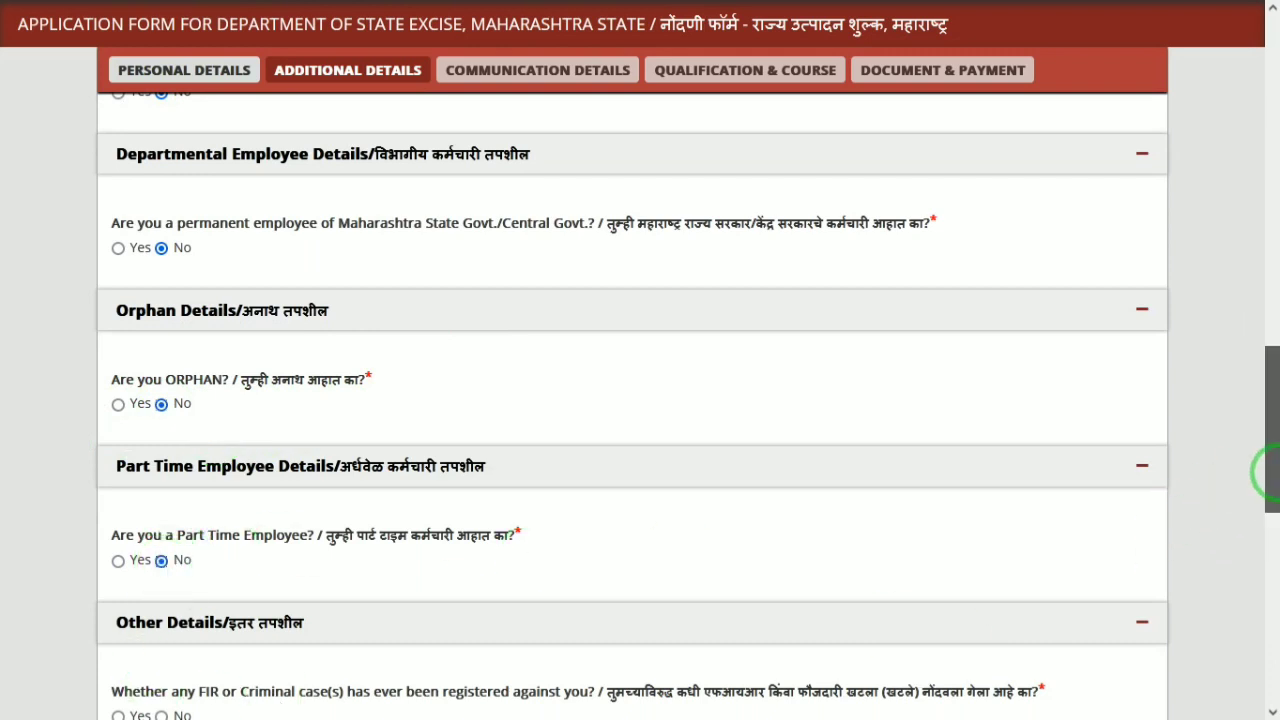
drag(1270, 472, 1266, 543)
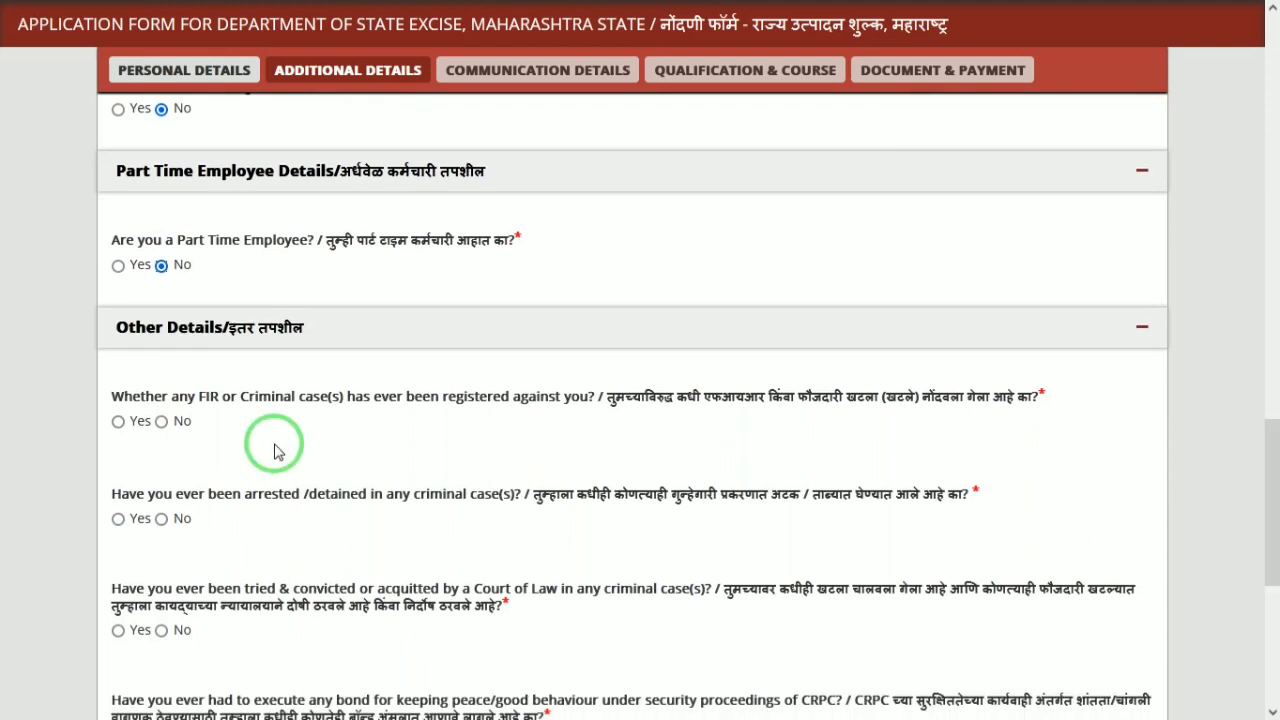
Answer No to the FIR, arrested or detained, and tried or convicted questions
click(162, 422)
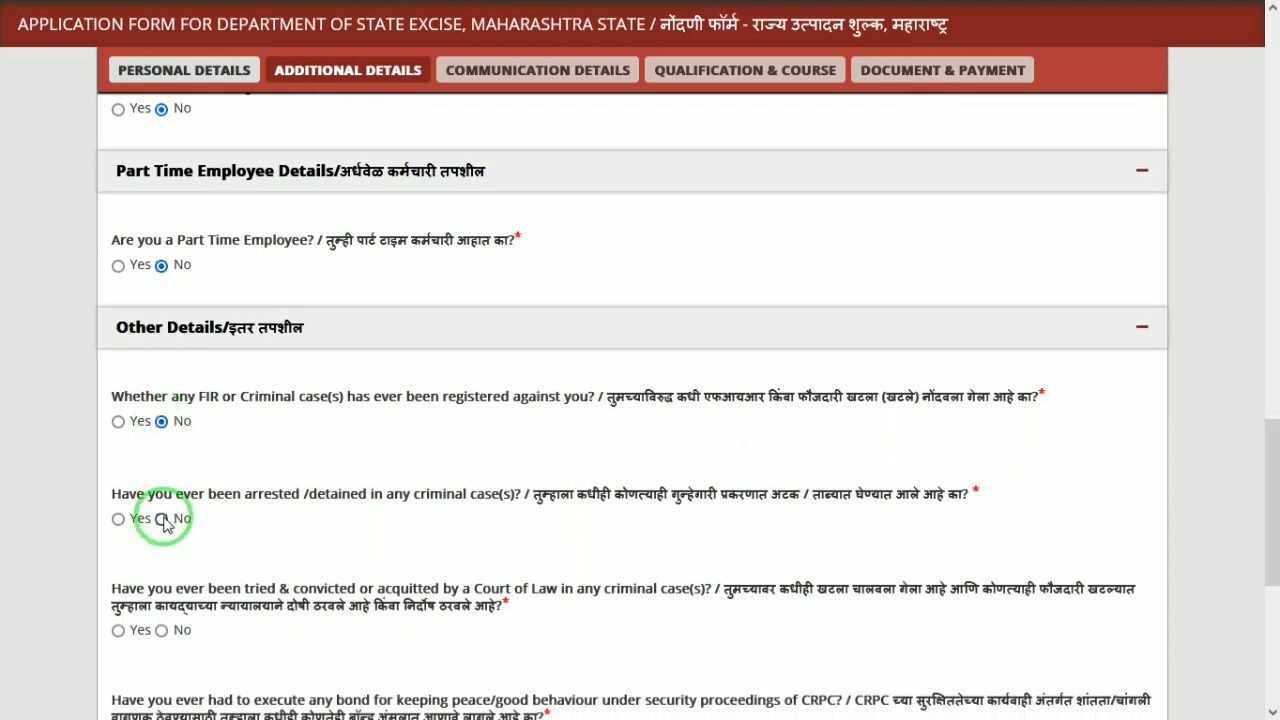
click(162, 519)
click(162, 631)
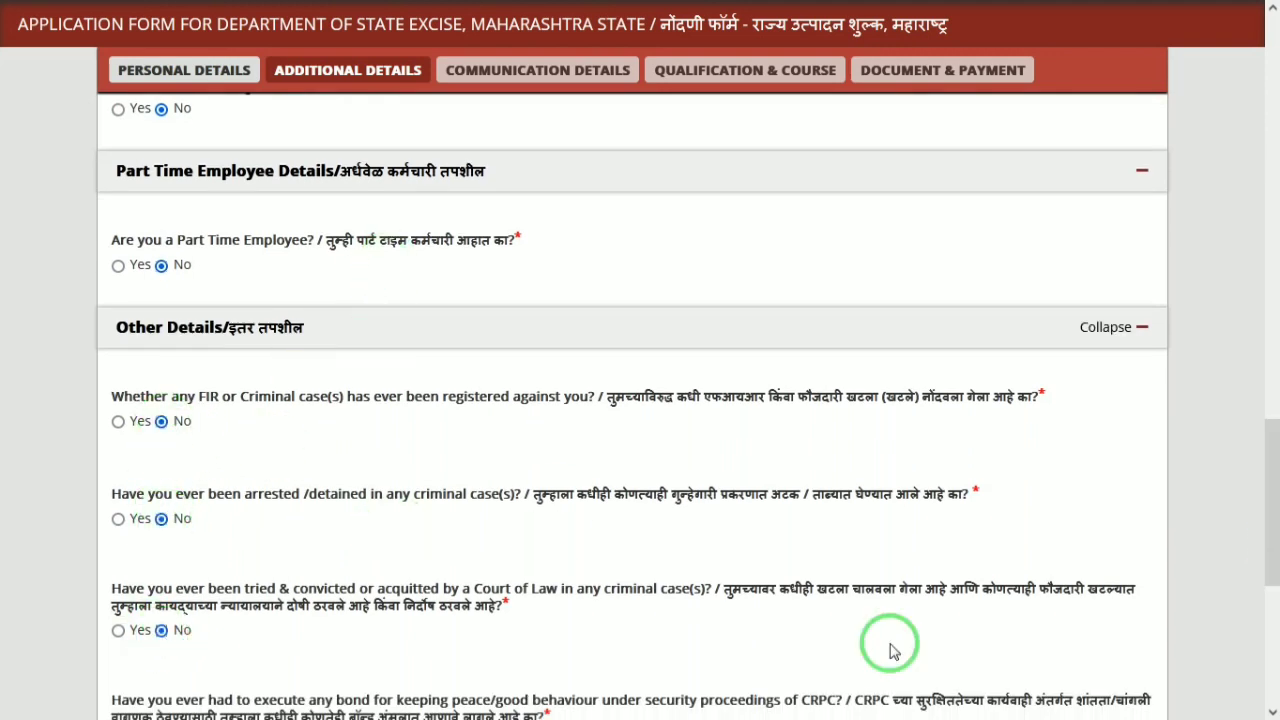
drag(1265, 508, 1180, 606)
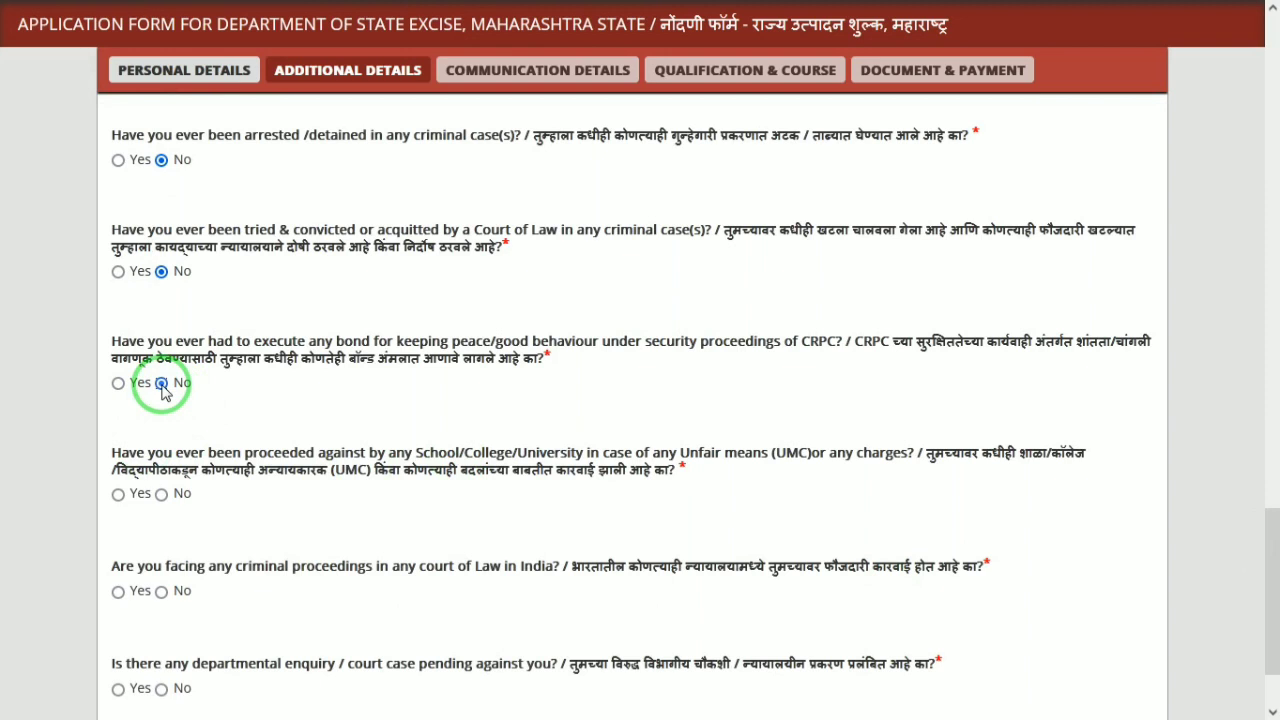
Answer No to the UMC, criminal proceedings and departmental enquiry questions, then save
click(161, 498)
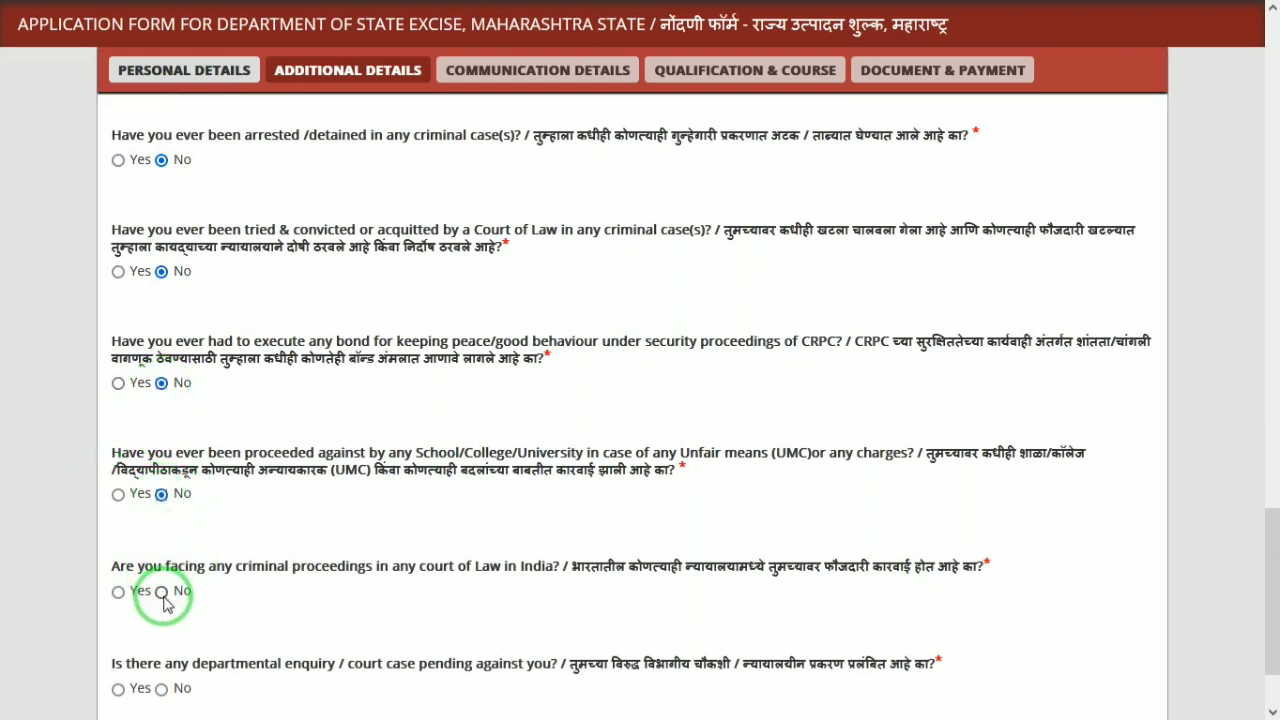
click(162, 595)
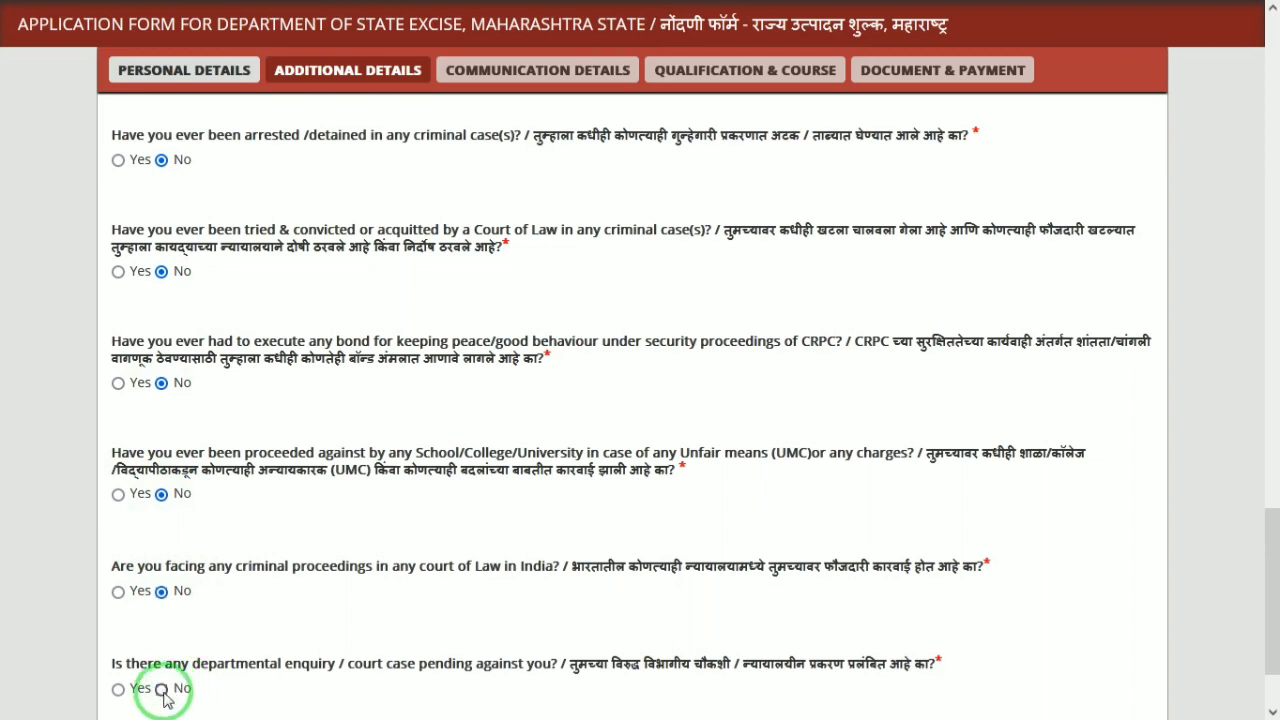
click(162, 690)
drag(1266, 557, 1268, 632)
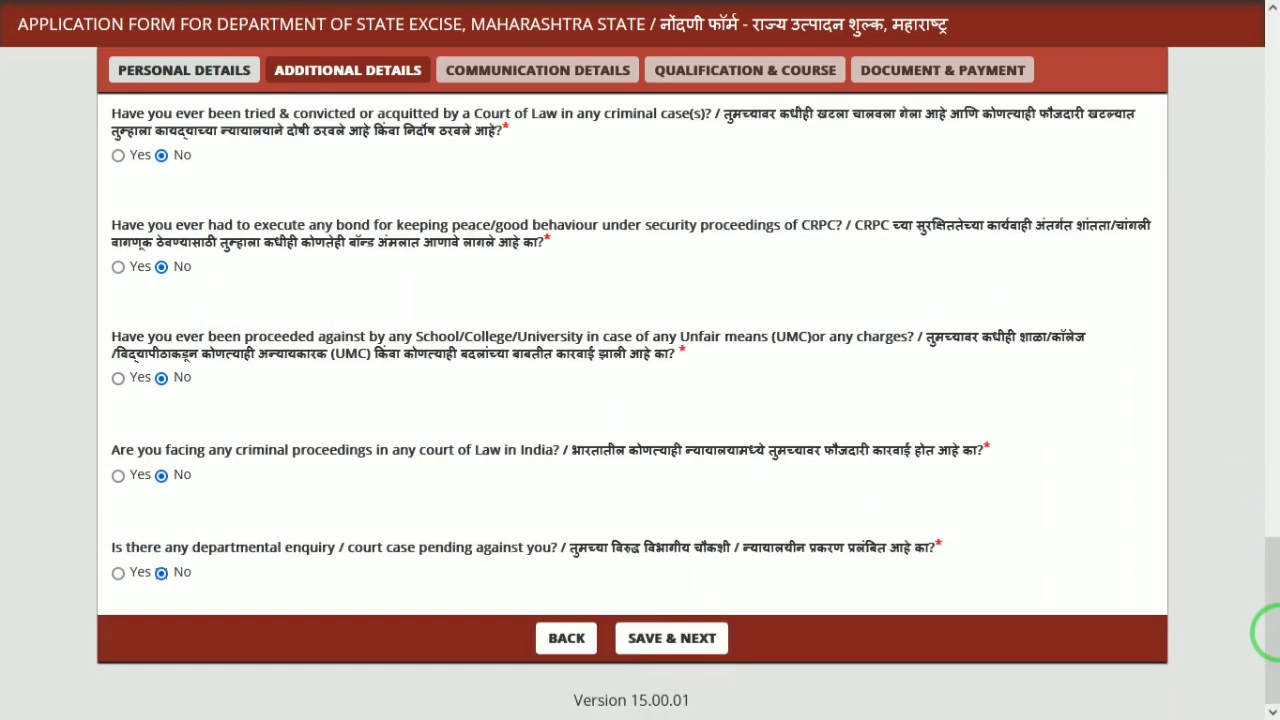
click(672, 639)
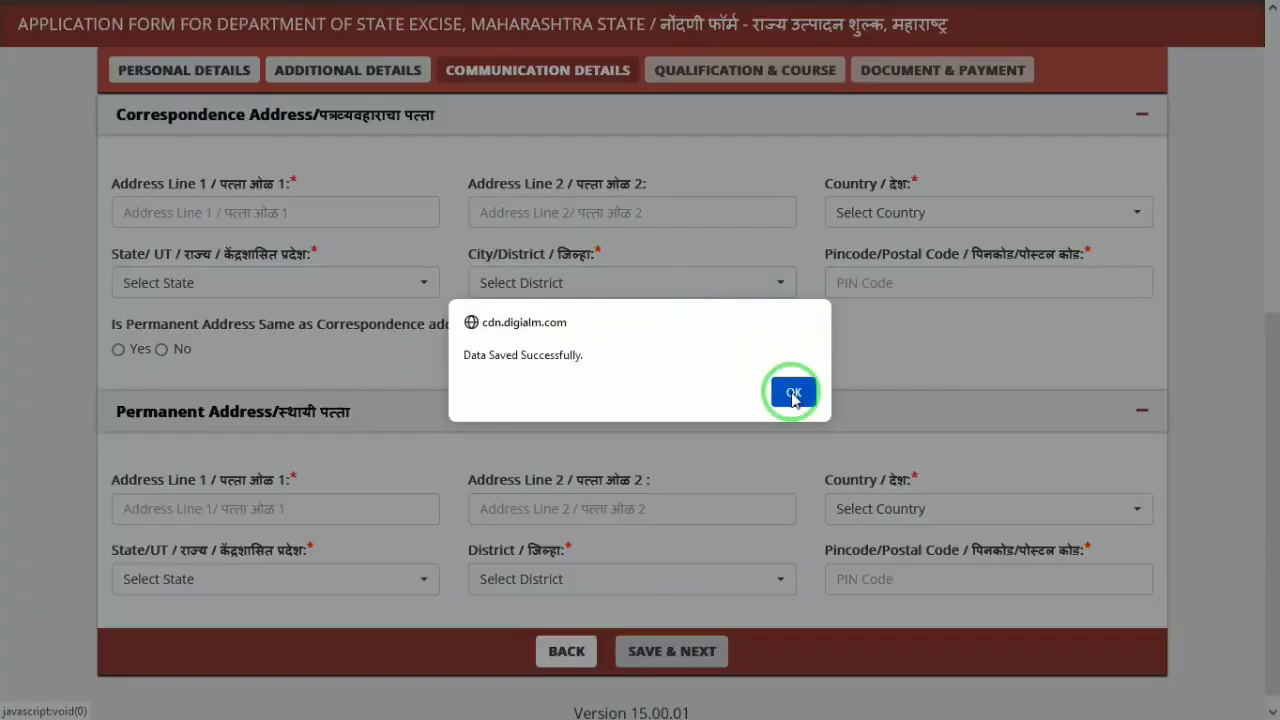
Fill in both correspondence address lines and set the country to India
click(786, 391)
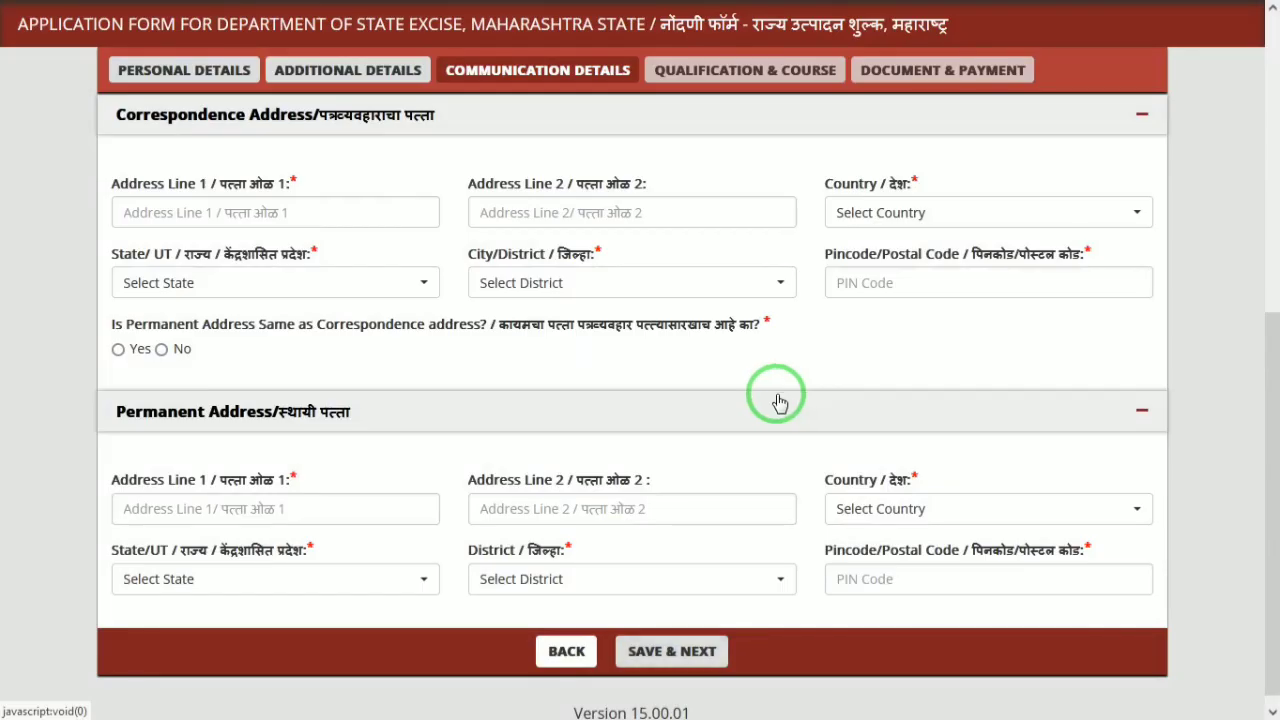
click(196, 210)
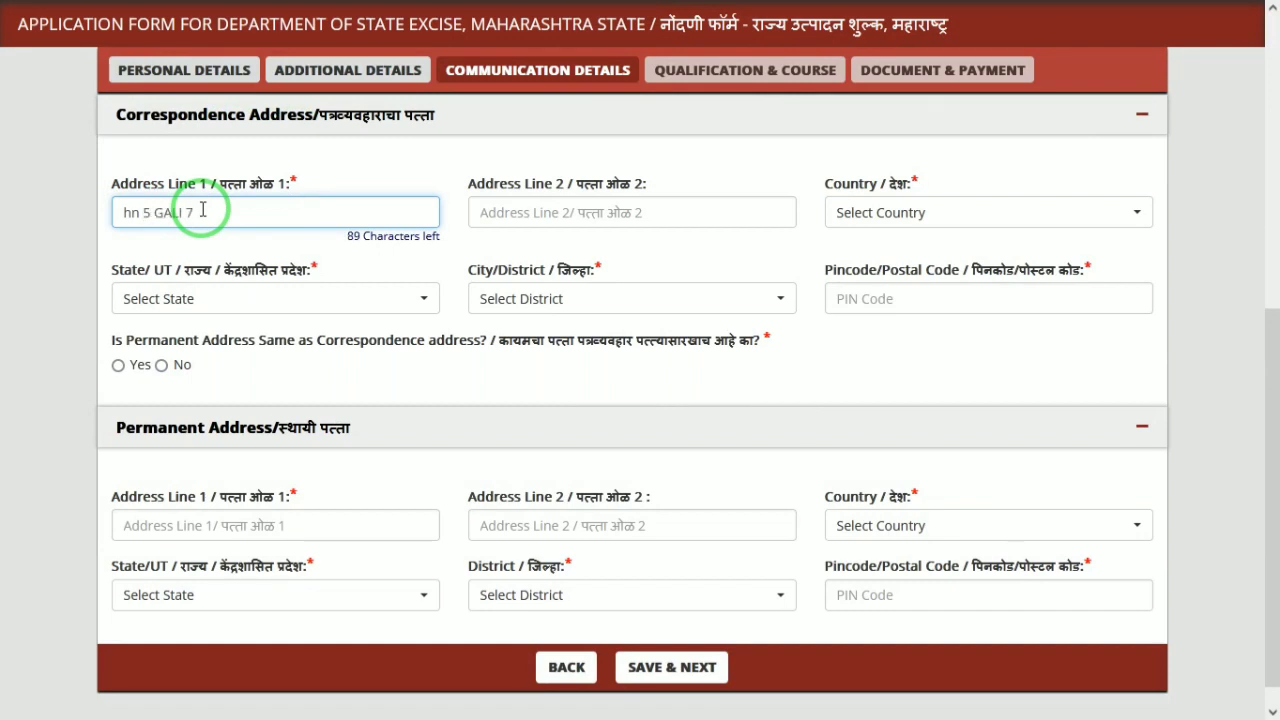
key(Tab)
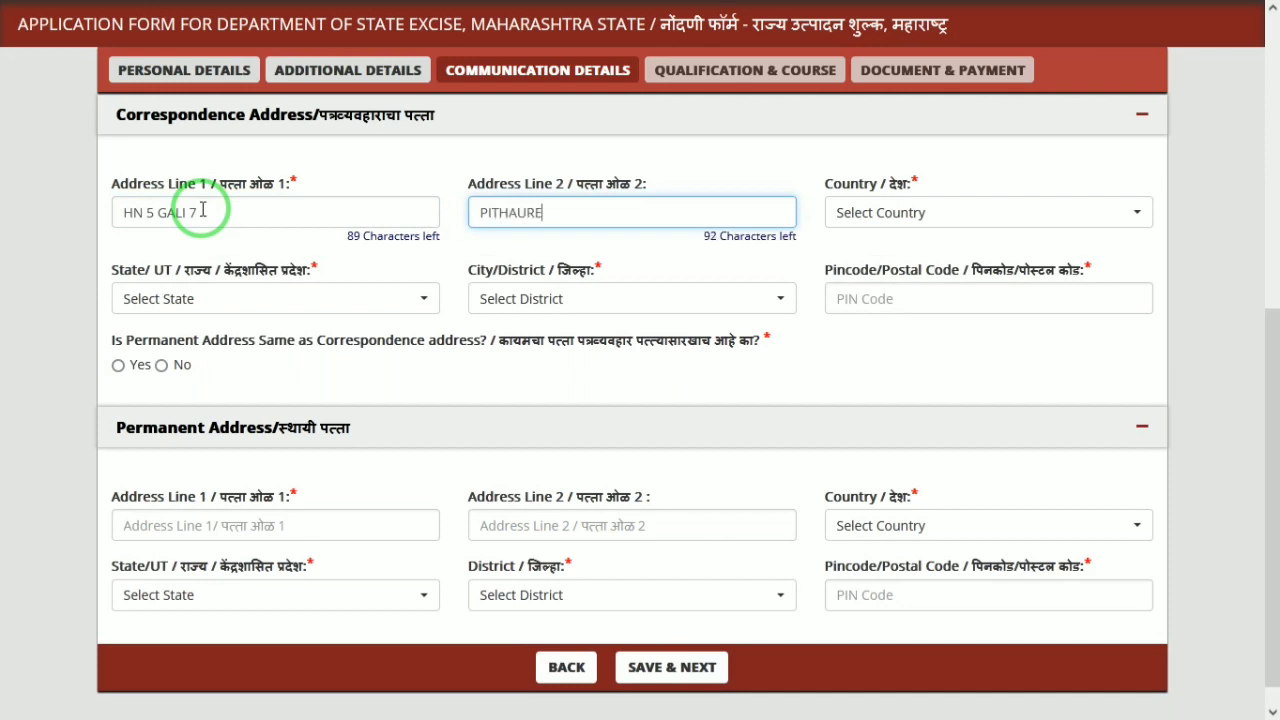
key(Tab)
text(I)
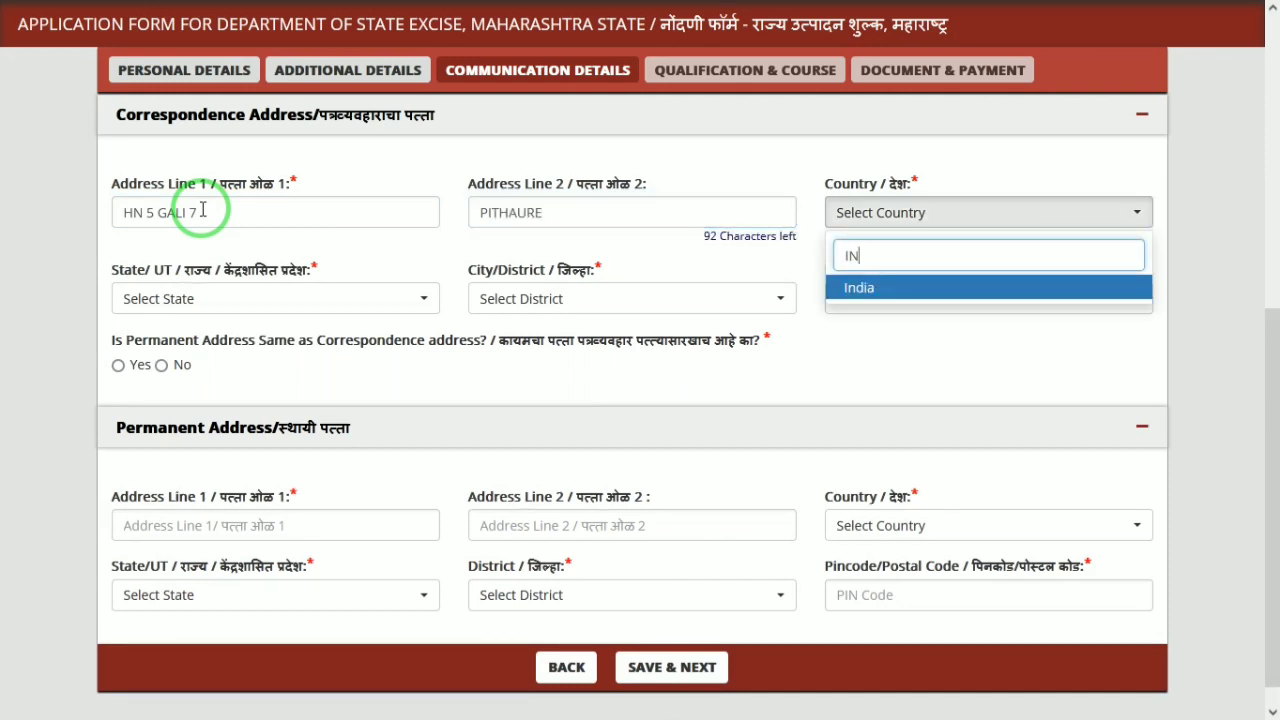
key(Return)
Select the state and district, enter the PIN, mark permanent address as same, and save
click(150, 300)
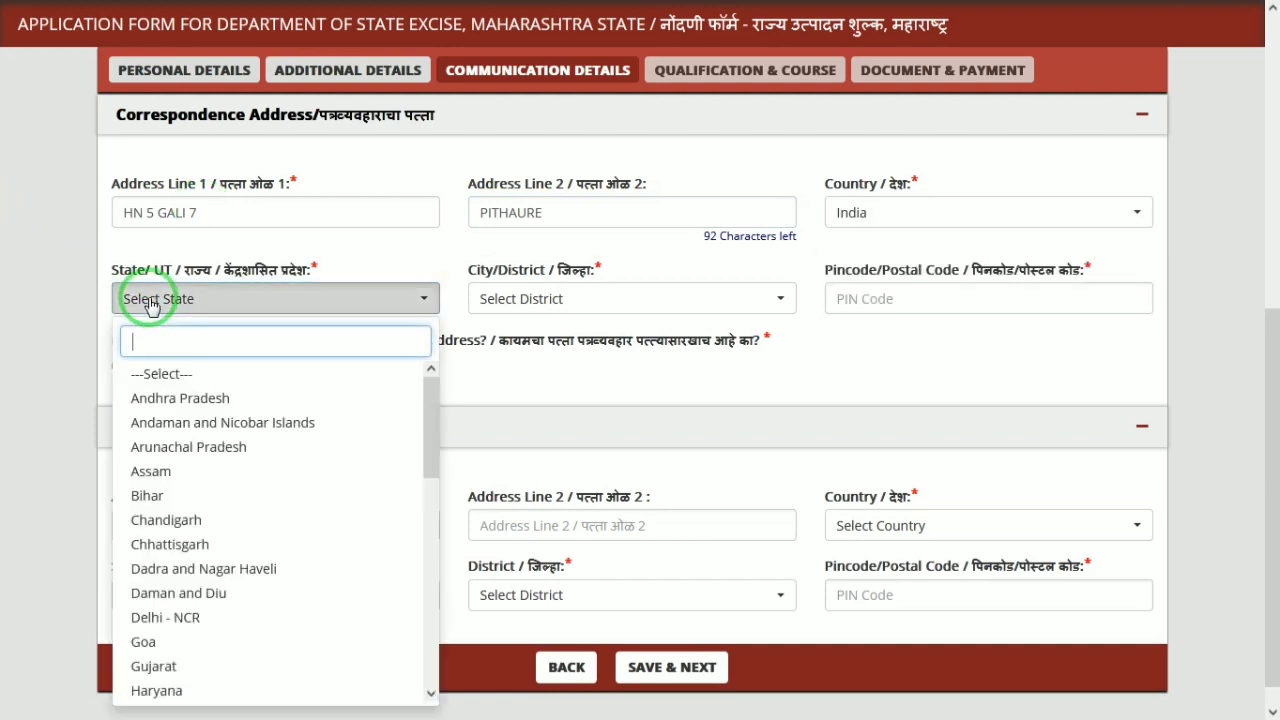
text(UTTA)
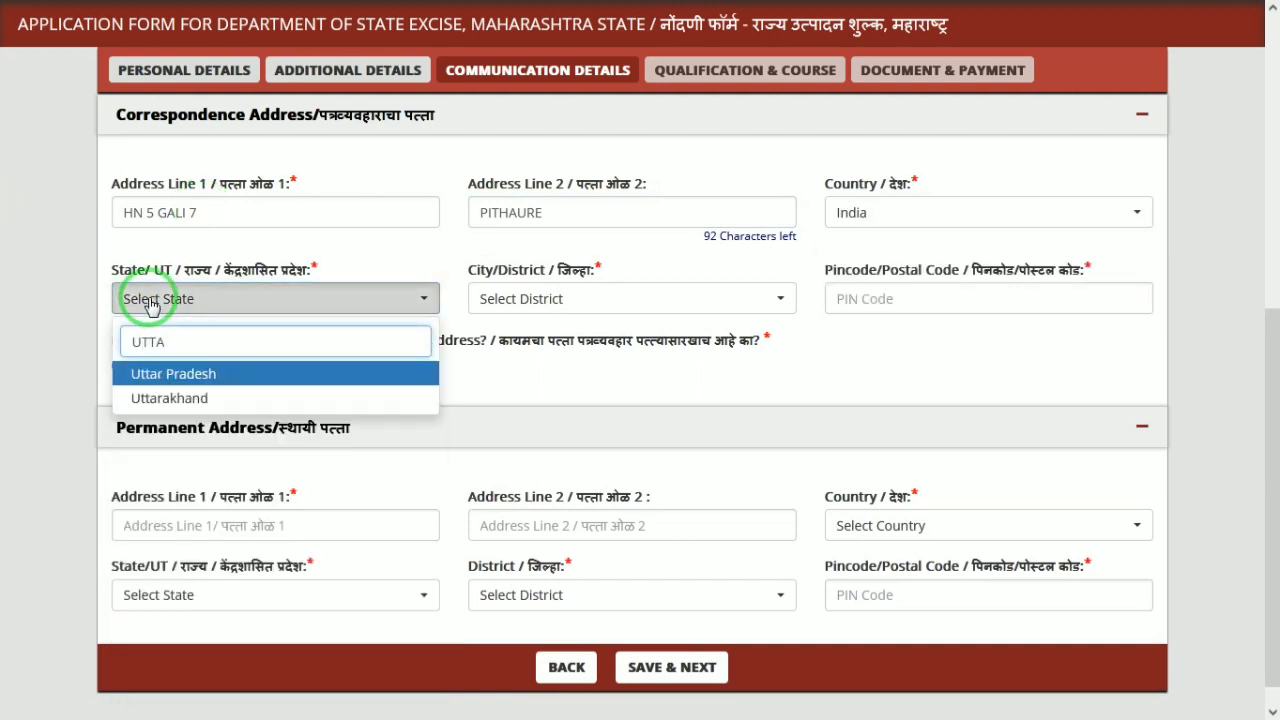
key(Return)
click(663, 300)
text(MATH)
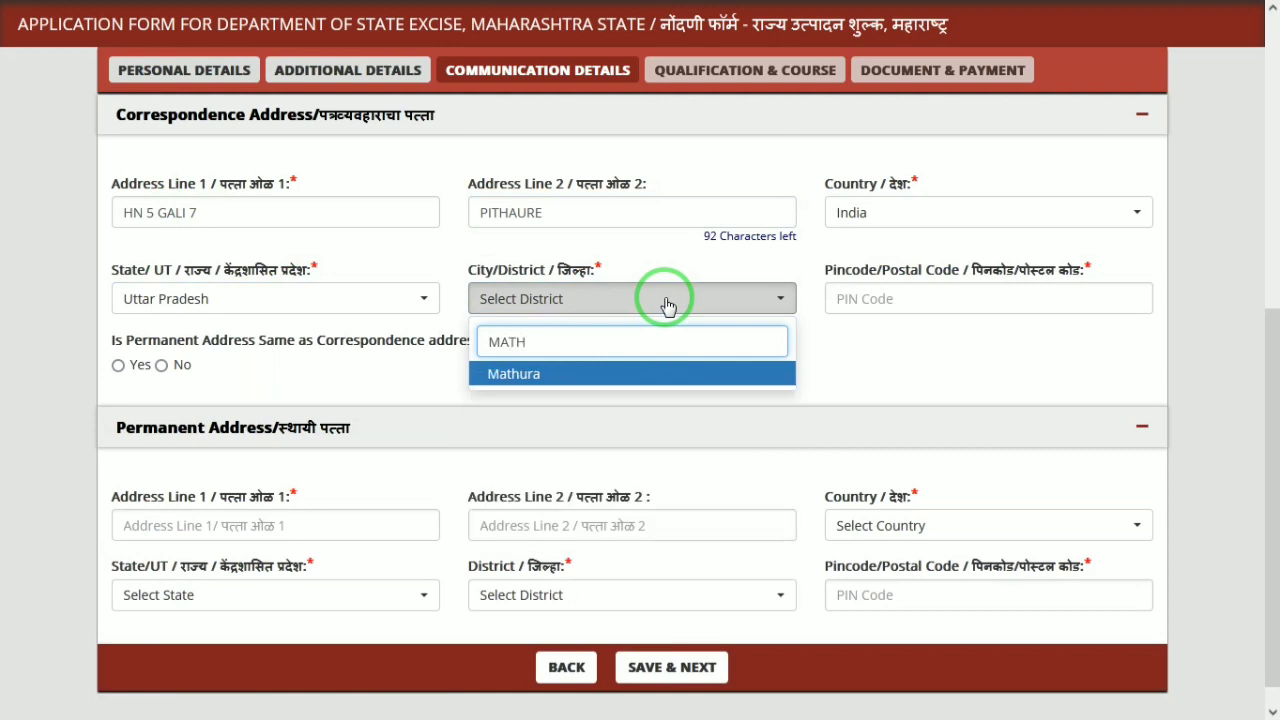
key(Return)
key(Tab)
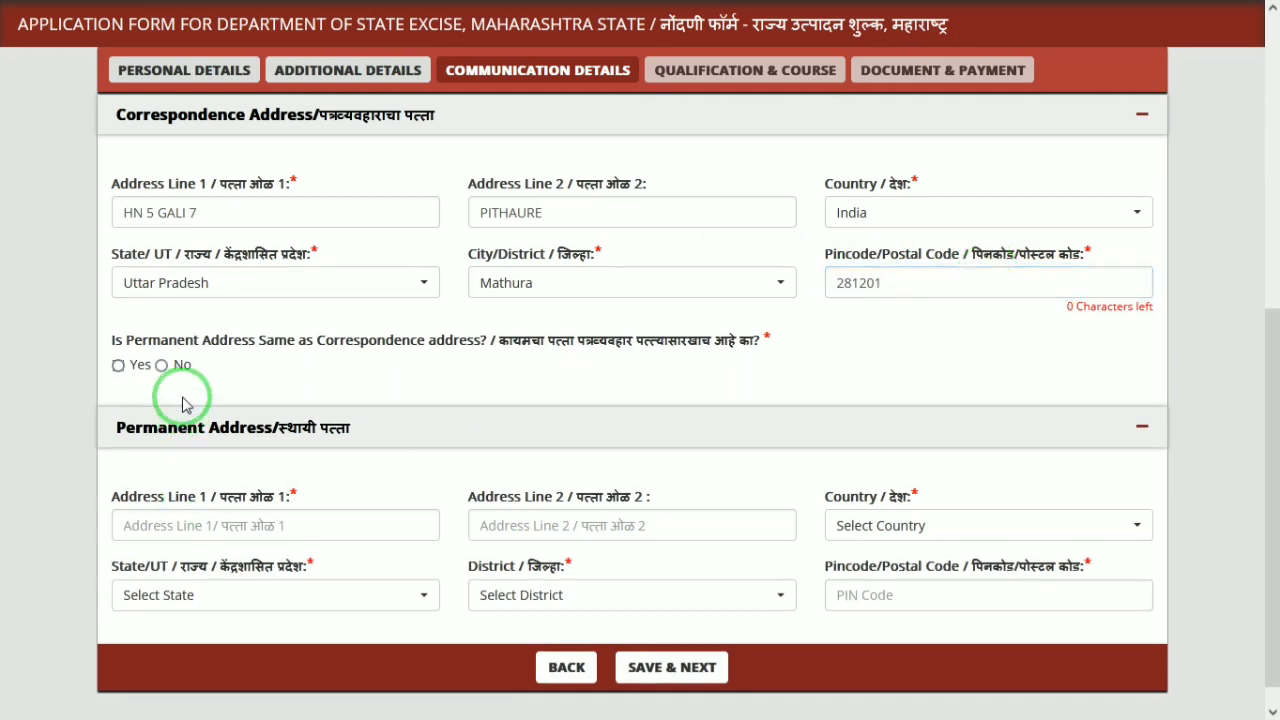
click(135, 380)
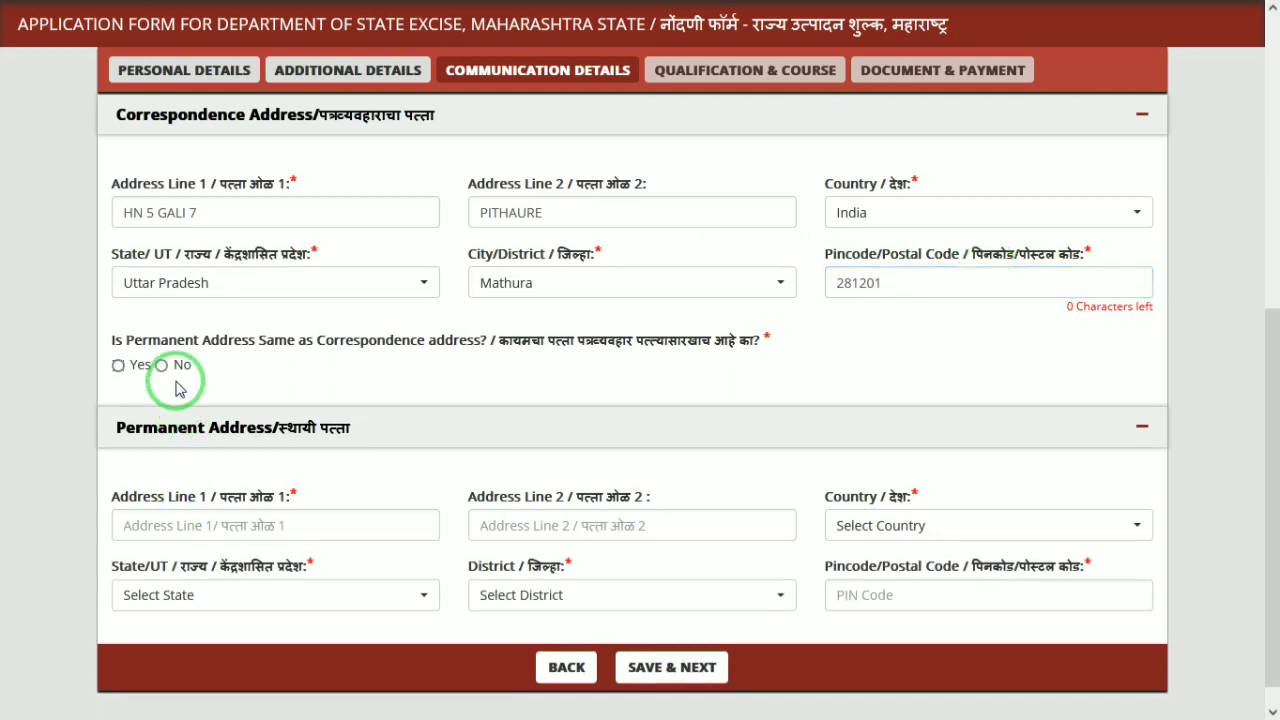
click(684, 667)
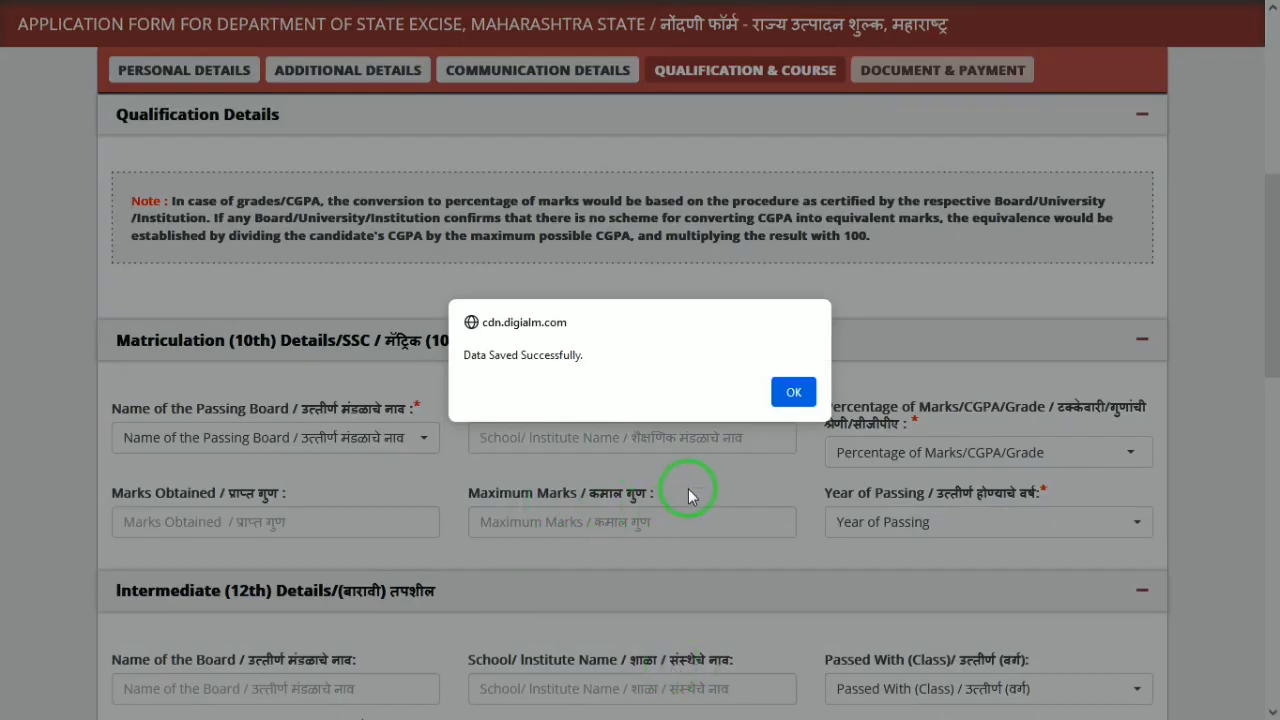
Set the 10th board to CBSE, school to JANTA, and marks type to Percentage
click(790, 394)
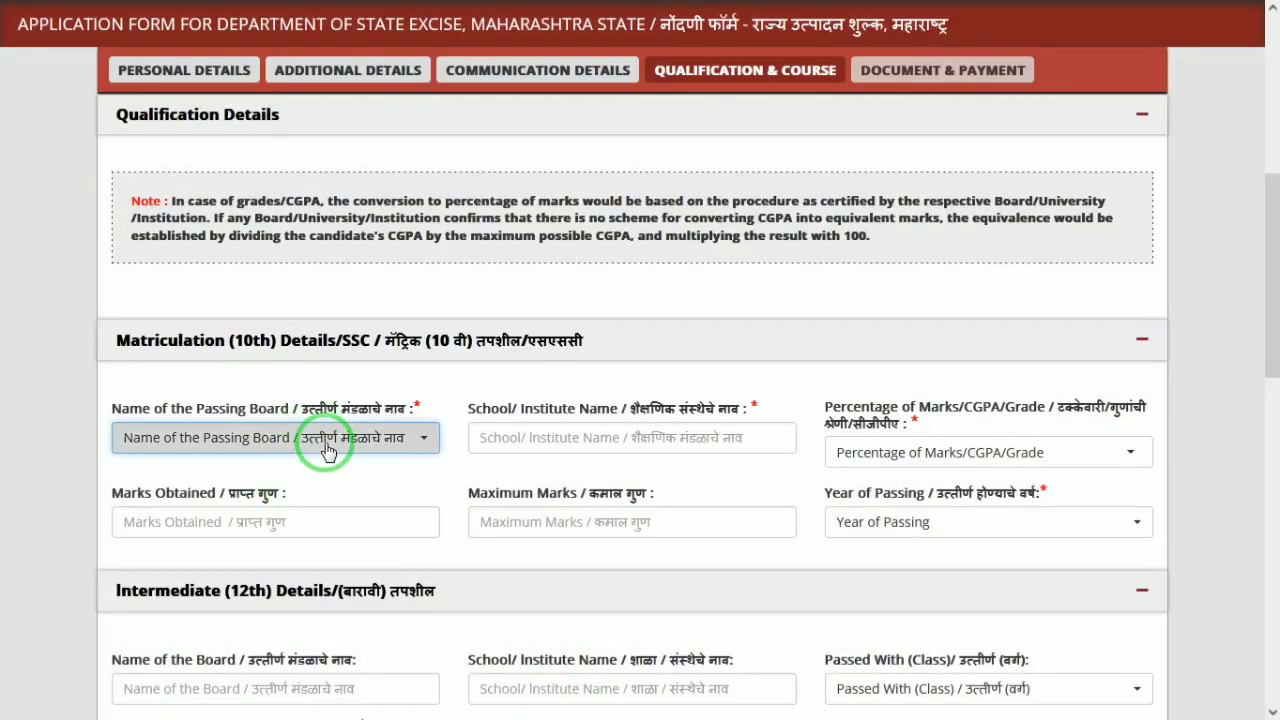
click(327, 448)
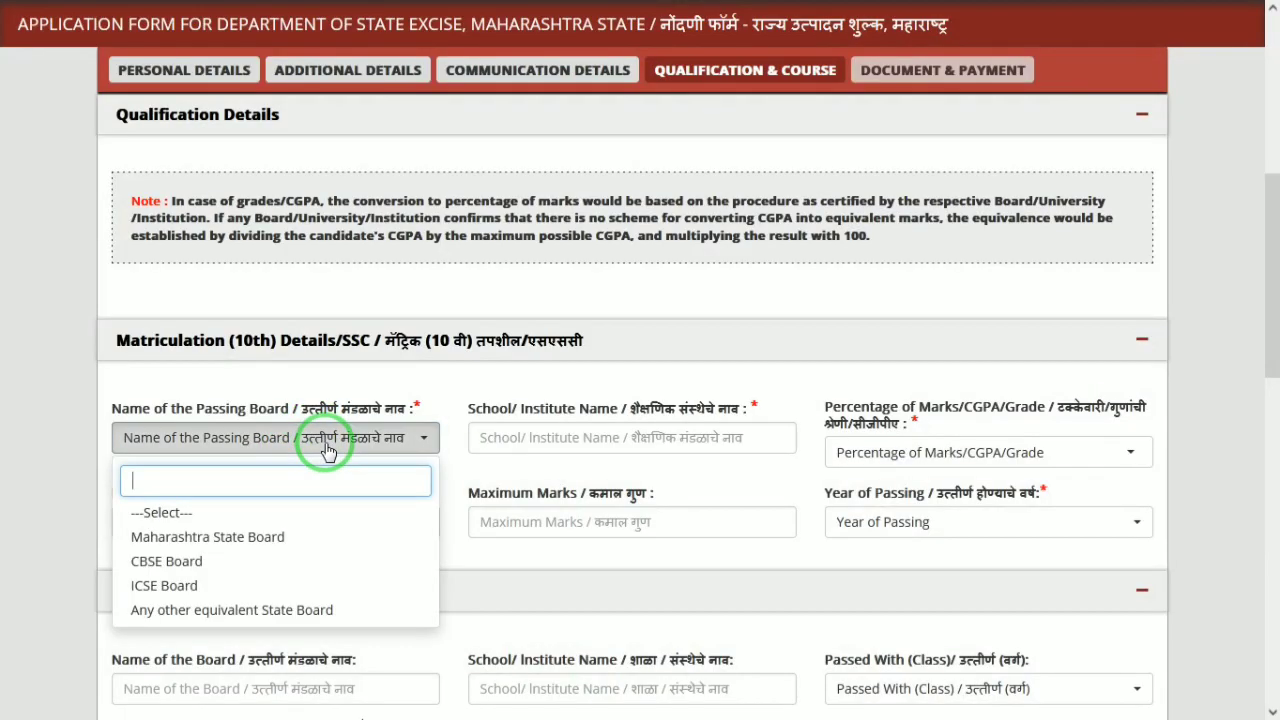
click(203, 572)
click(553, 441)
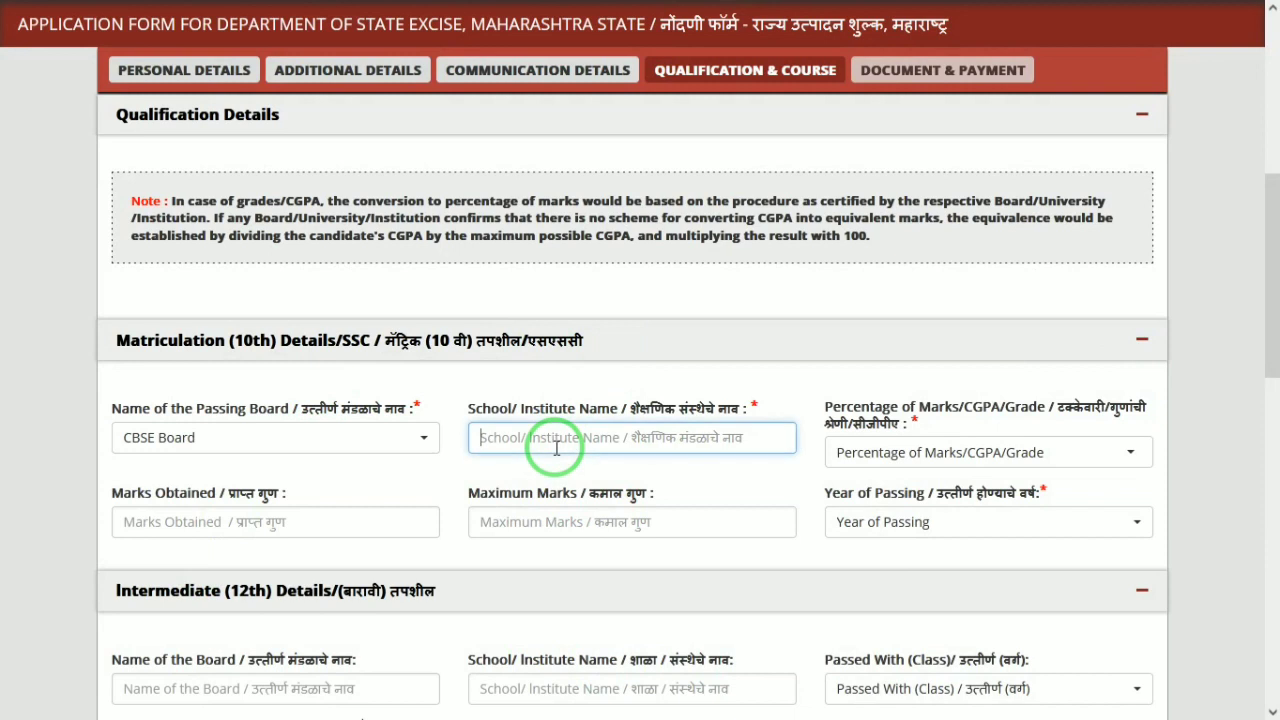
text(JANTA)
key(Tab)
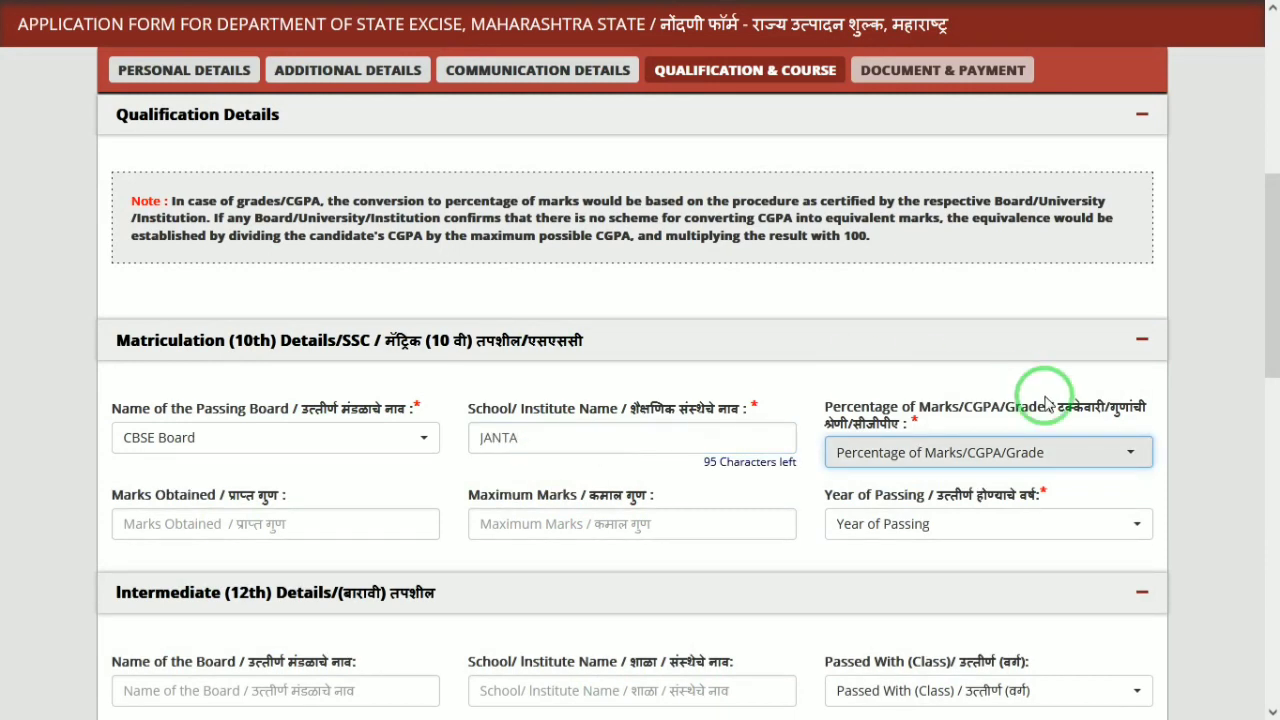
click(1035, 453)
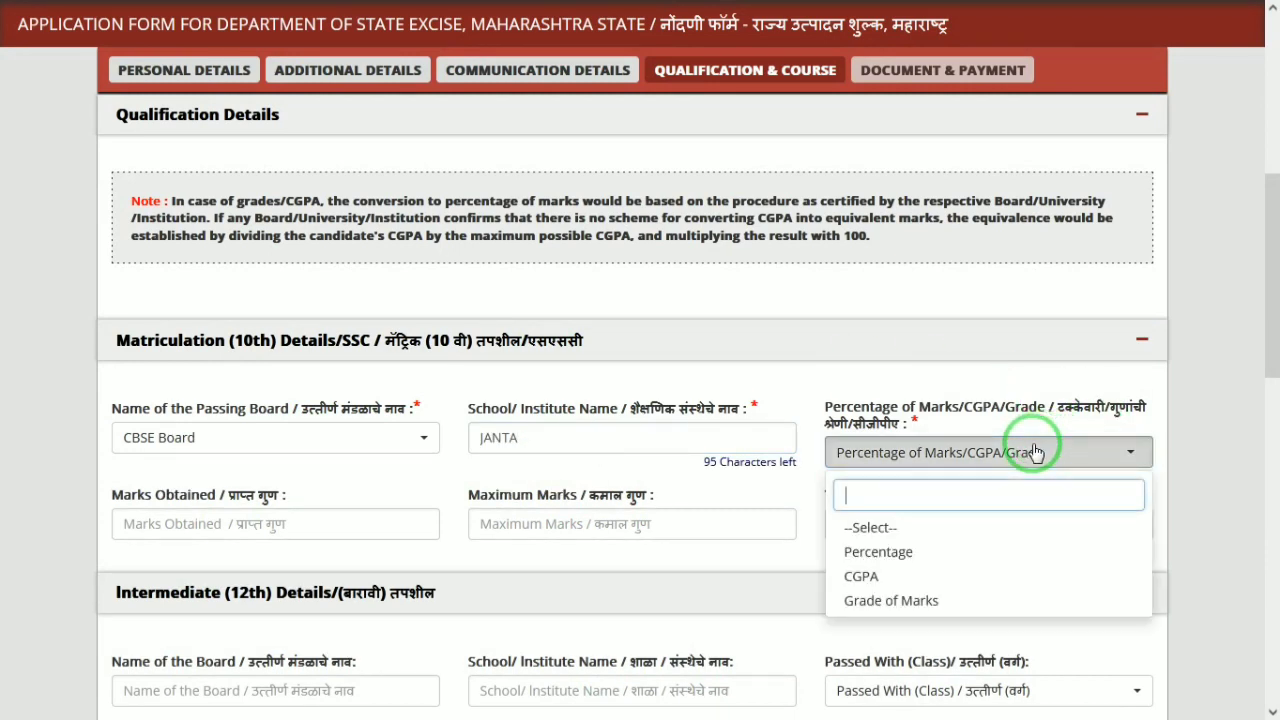
click(873, 548)
Enter 555 of 600 marks giving 92.50%, and passing year 2014
click(278, 530)
text(5556)
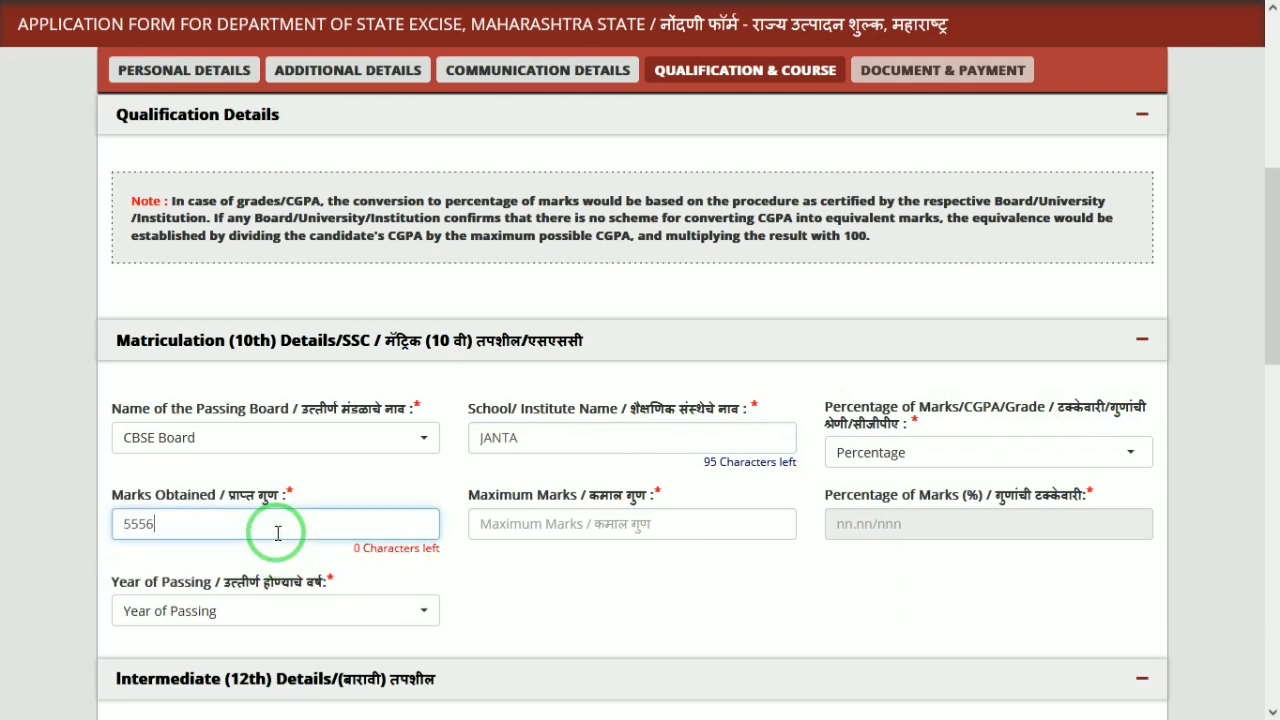
key(BackSpace)
key(Tab)
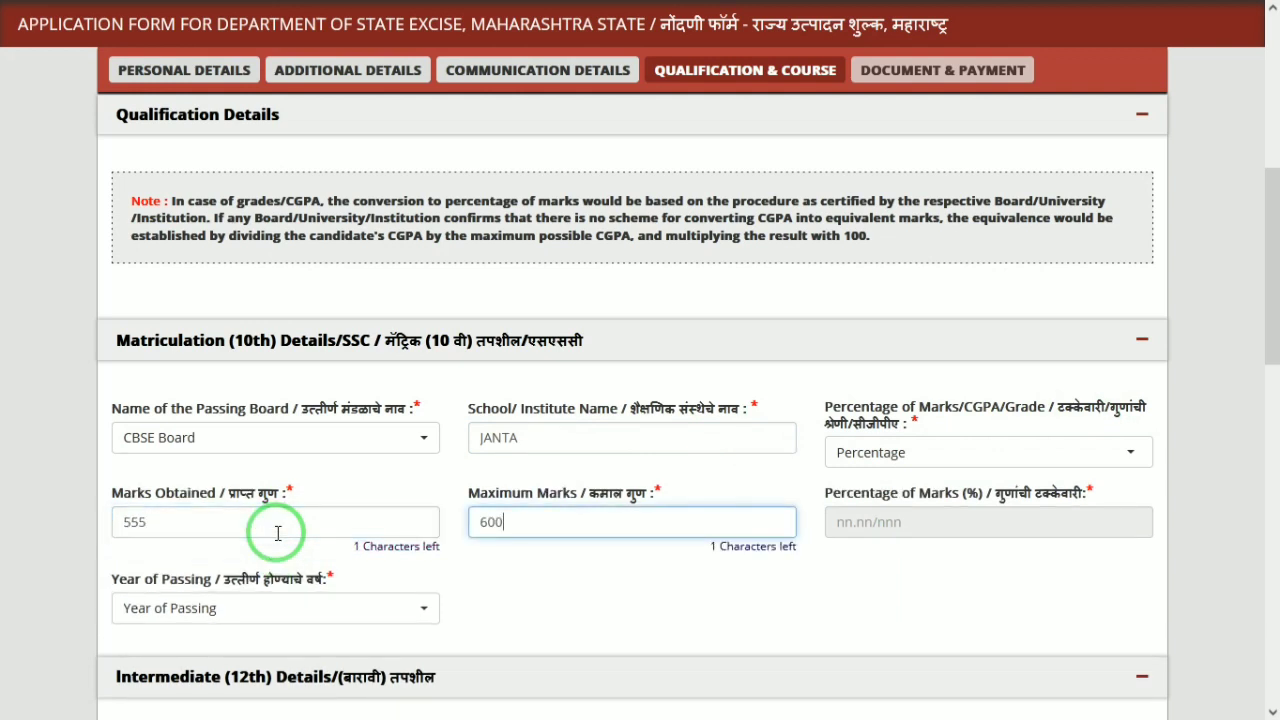
key(Tab)
click(166, 606)
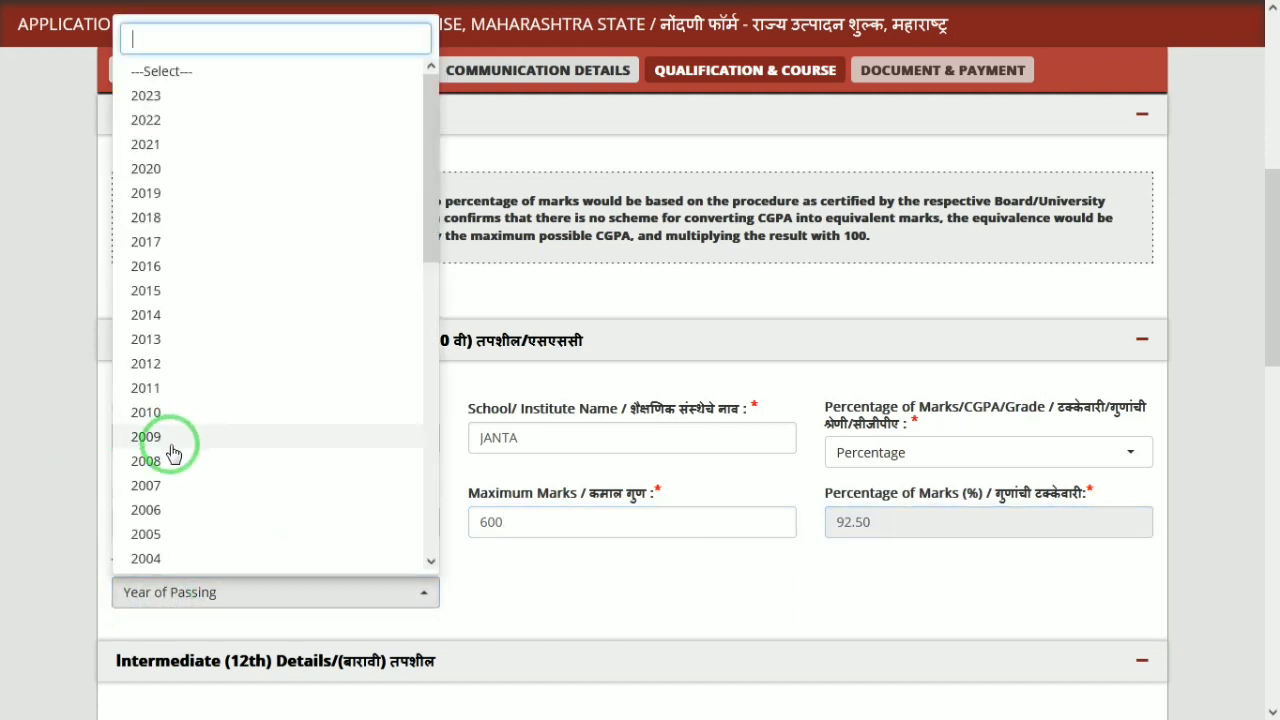
click(146, 316)
drag(1266, 228, 1269, 357)
Set the 12th board to UP, result to 1st Class, and marks type to Percentage
click(362, 304)
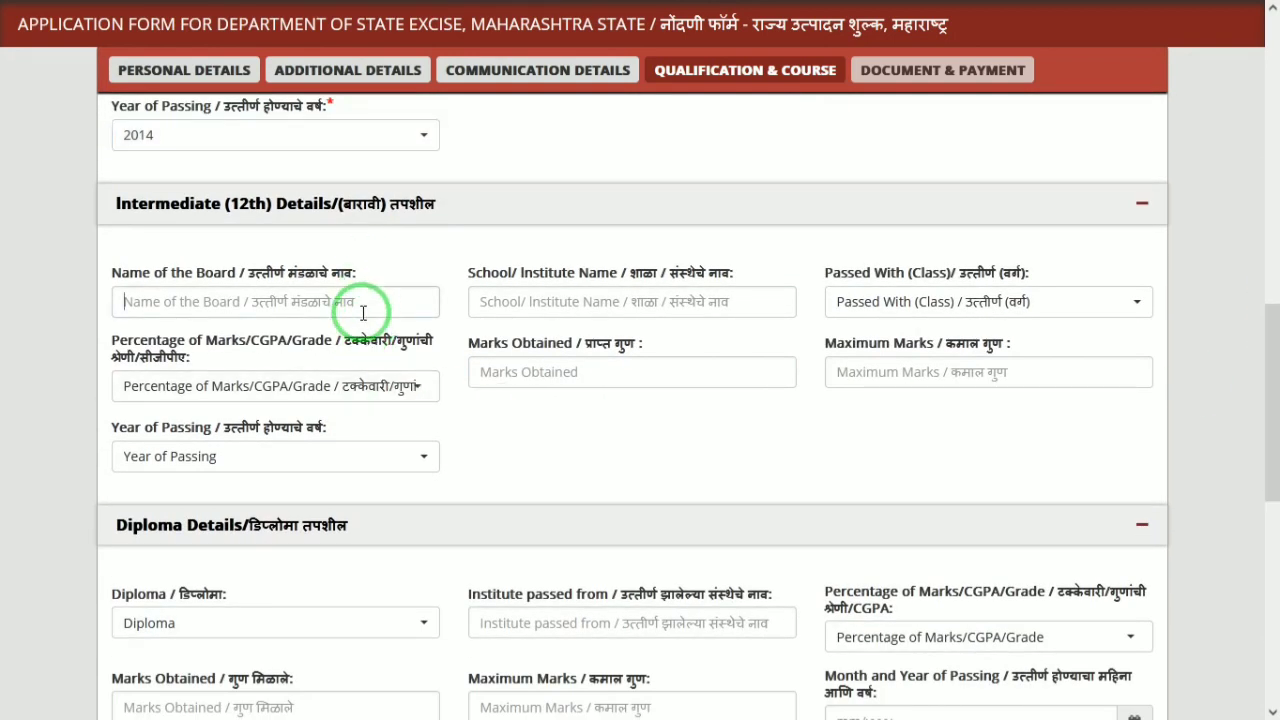
text(UP)
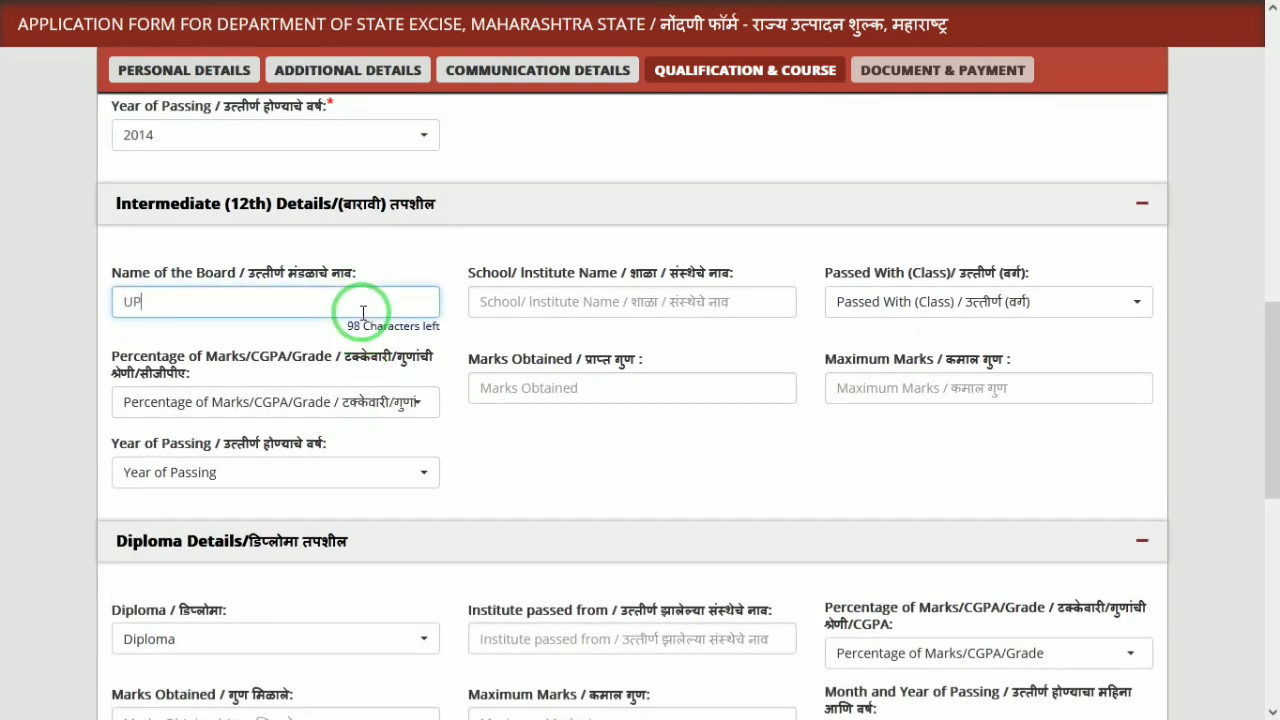
key(Tab)
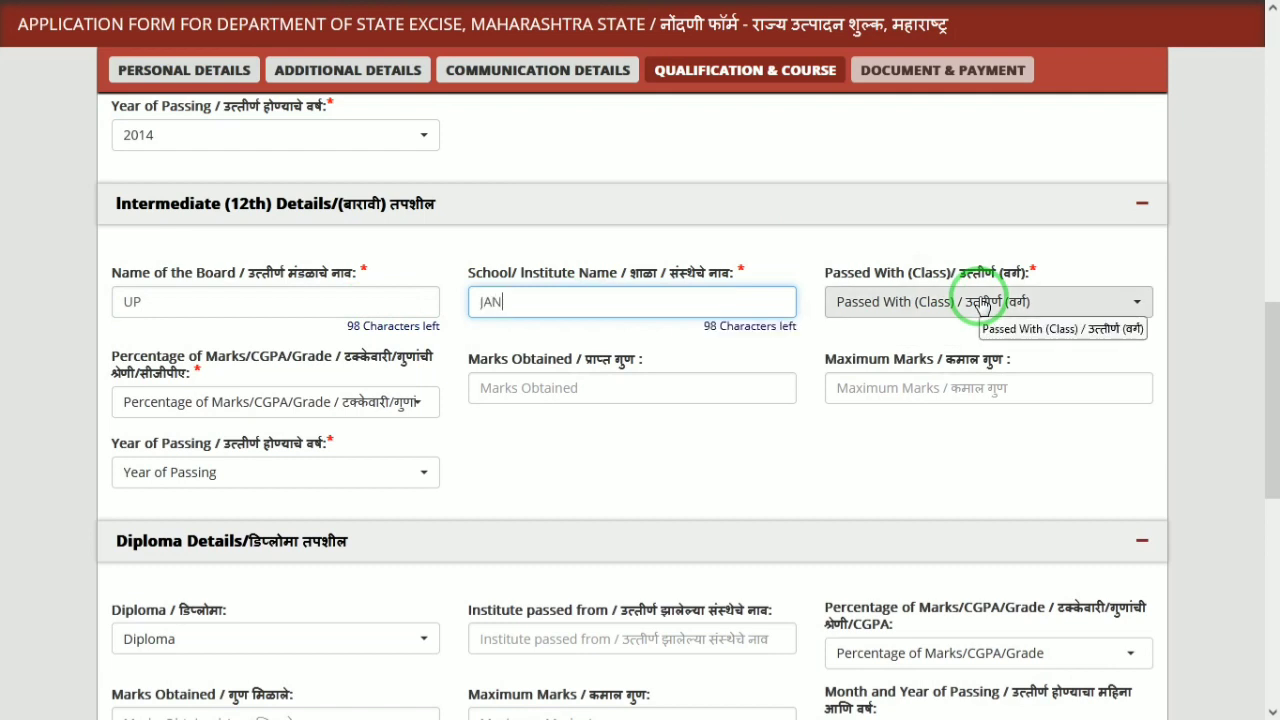
click(1087, 308)
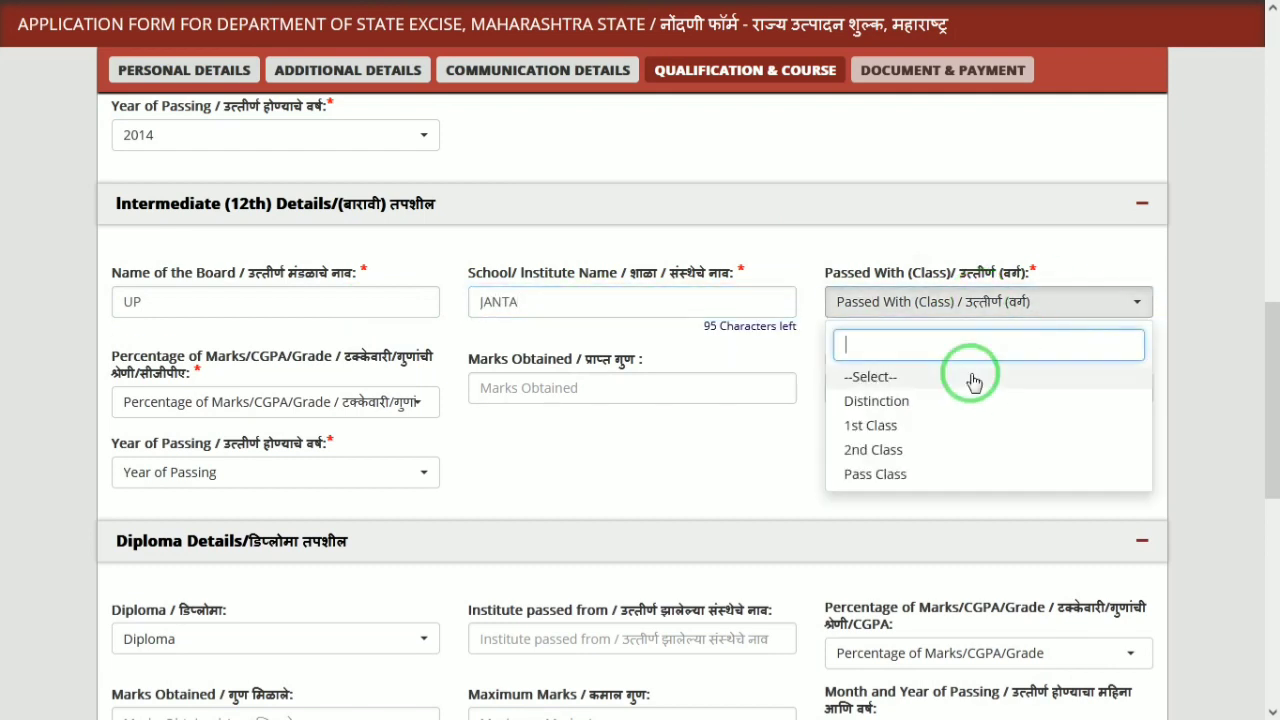
click(940, 425)
click(185, 401)
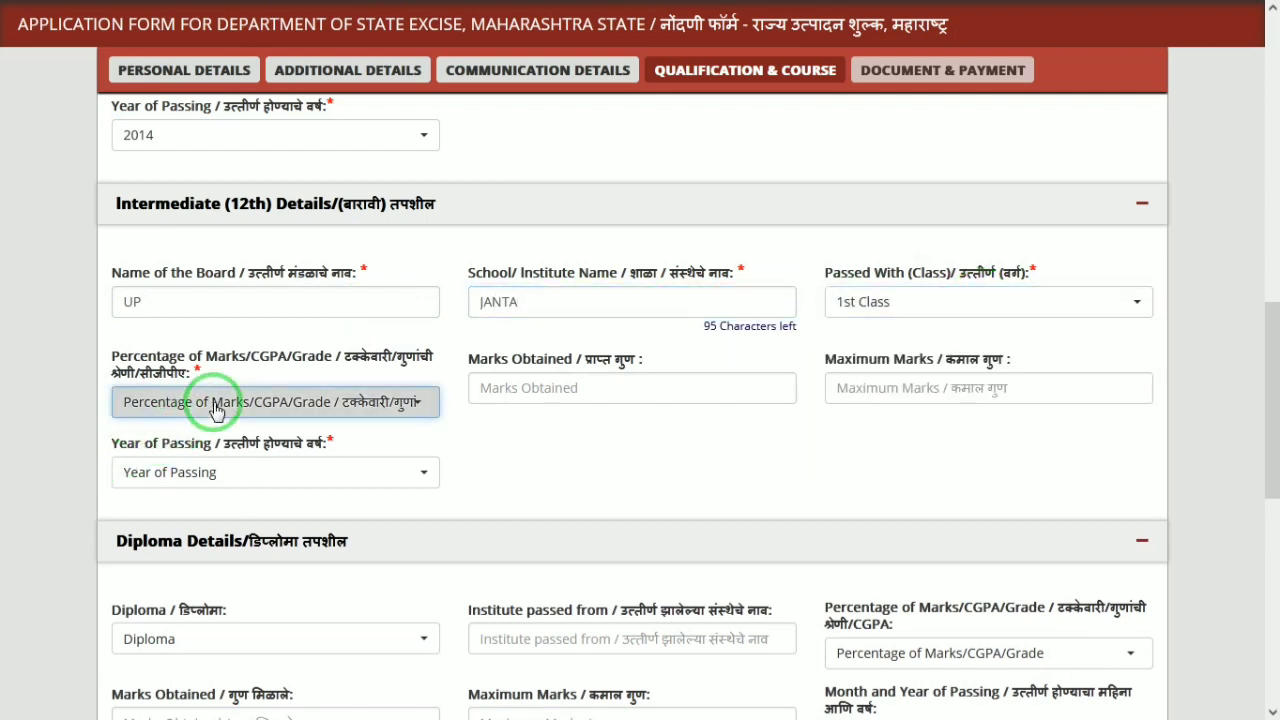
click(160, 501)
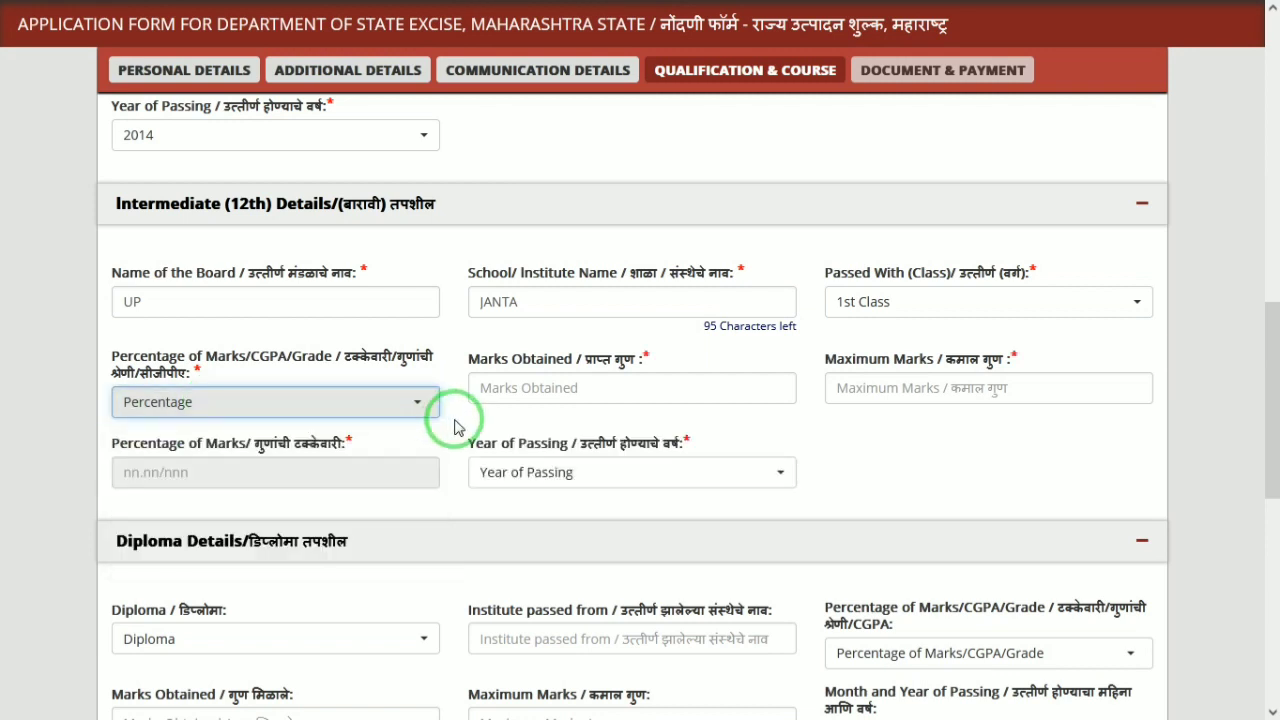
Enter 655 of 700 marks giving 93.57%, and passing year 2016
click(525, 390)
text(655)
key(Tab)
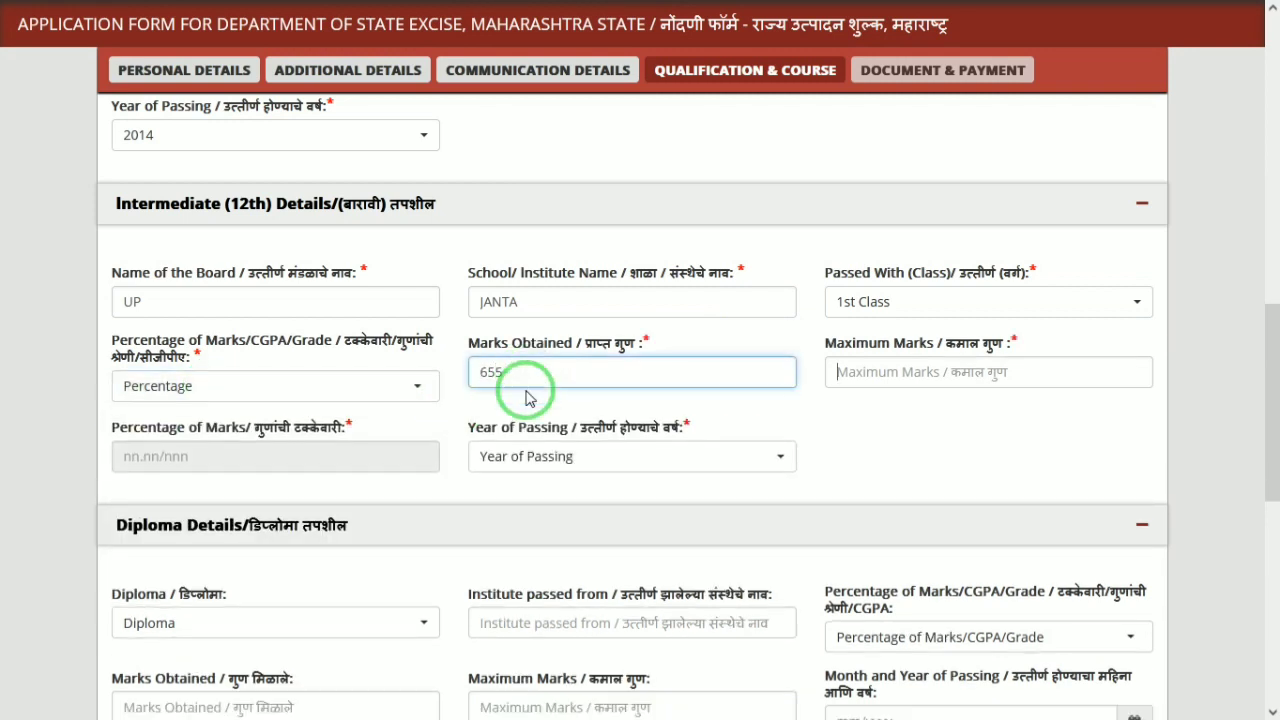
key(Tab)
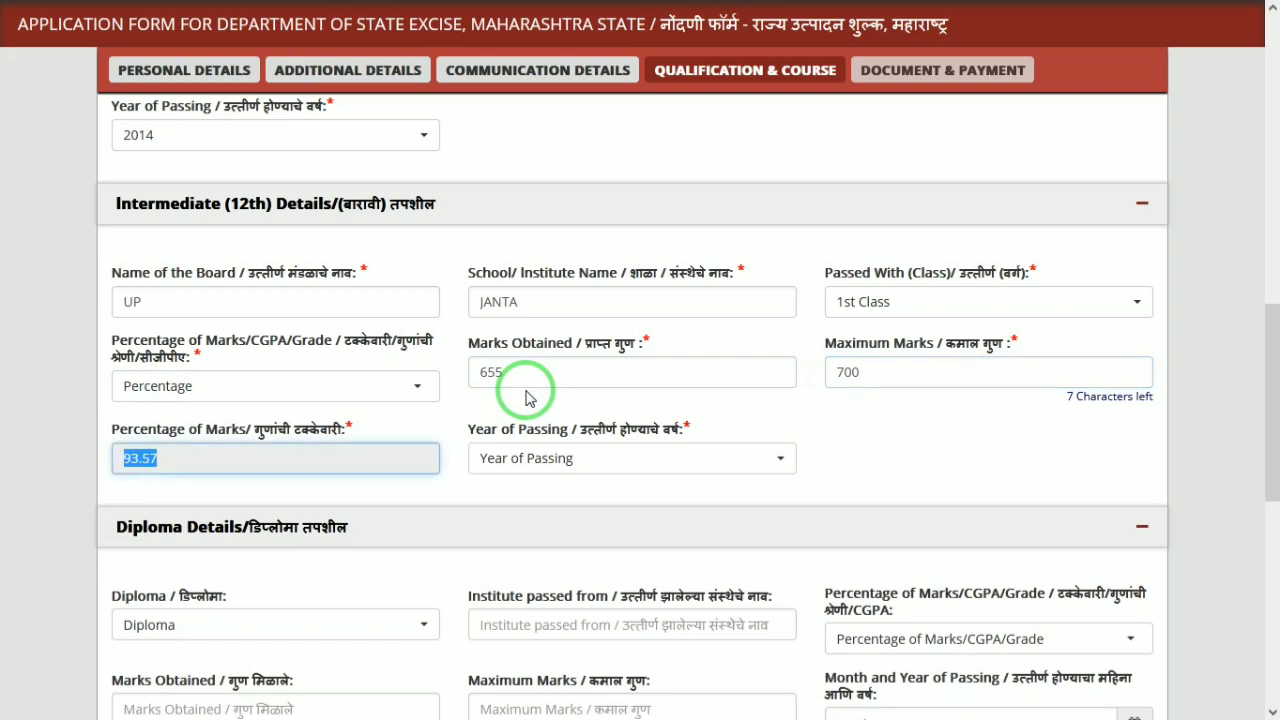
key(Tab)
click(592, 460)
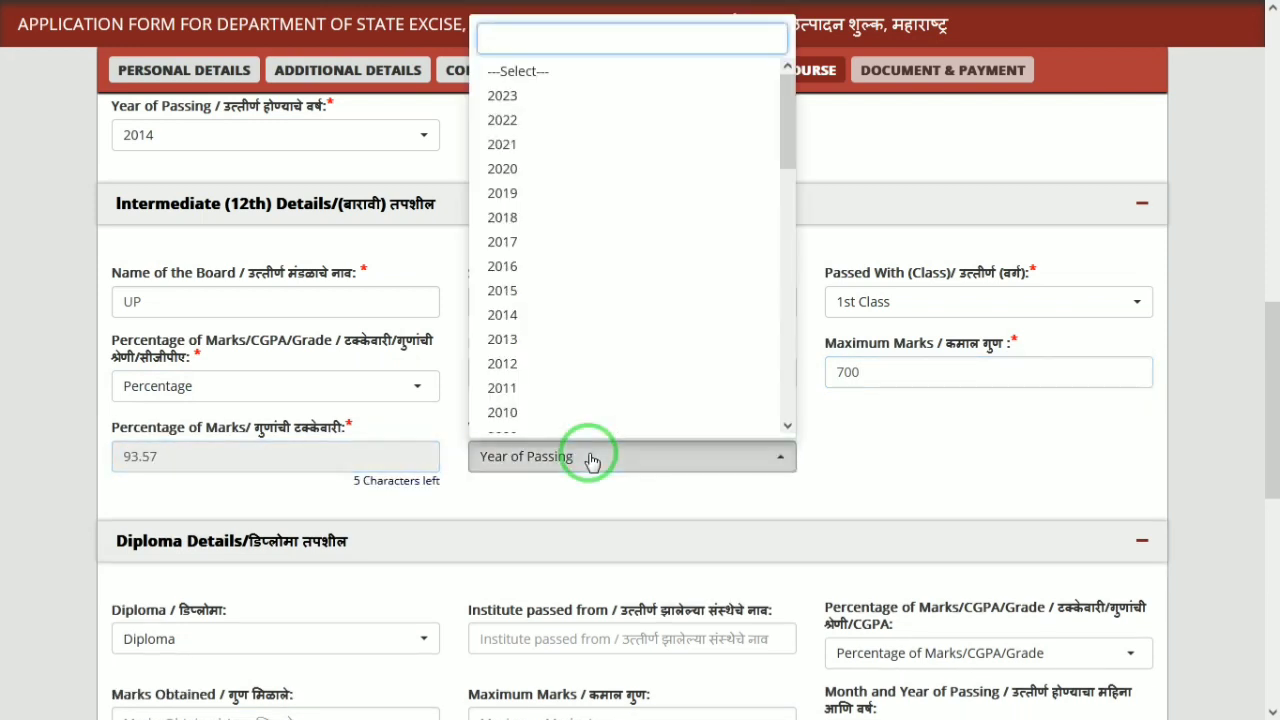
text(2016)
key(Return)
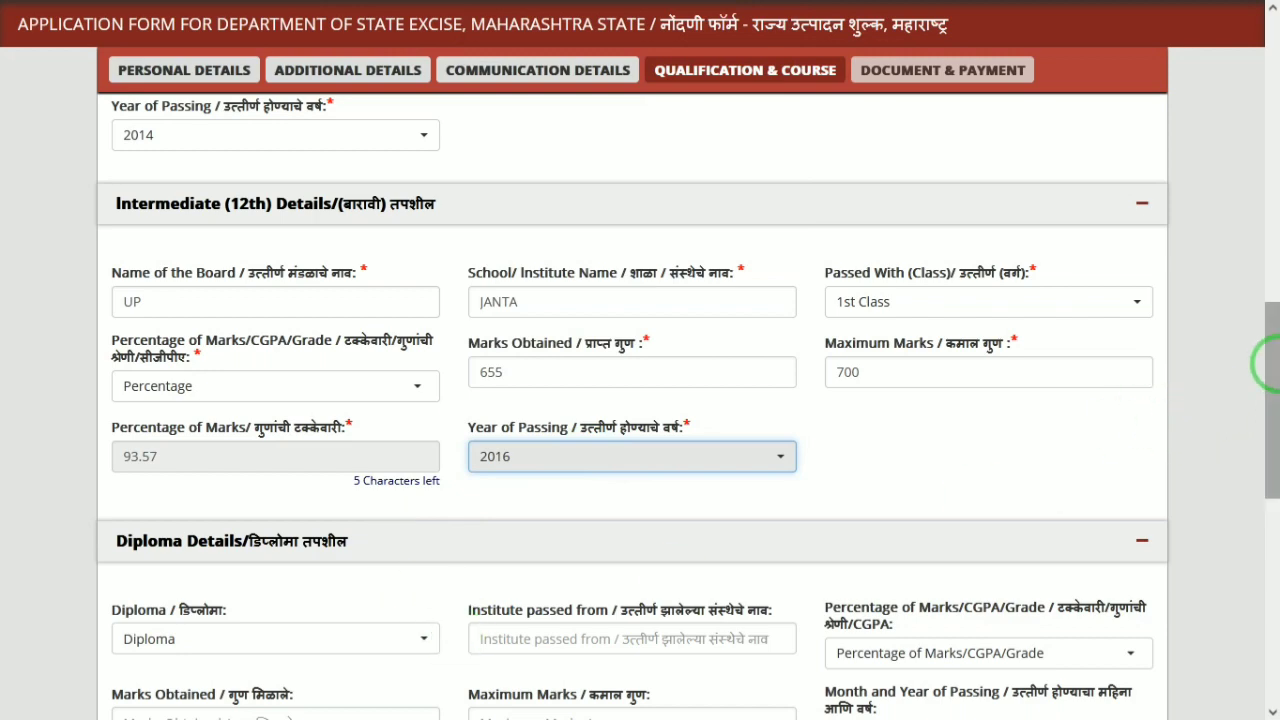
drag(1261, 366, 818, 625)
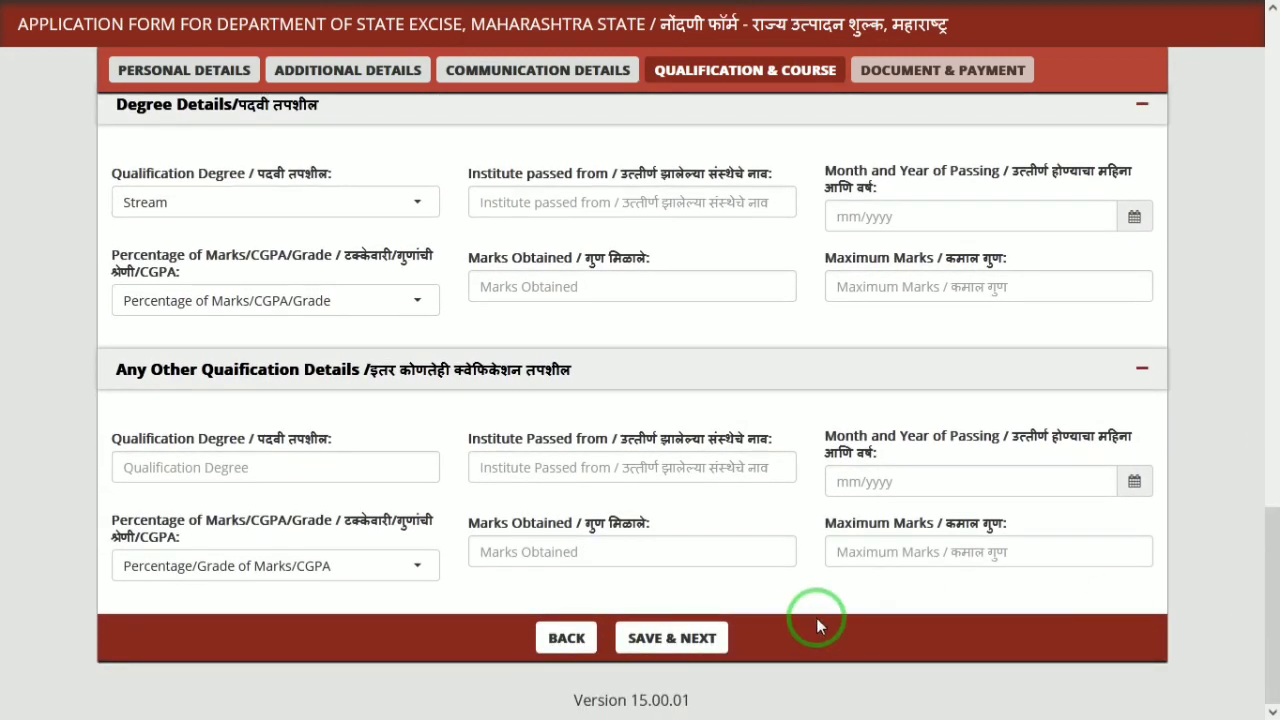
Save the qualifications and start uploading the passport size photo
click(716, 633)
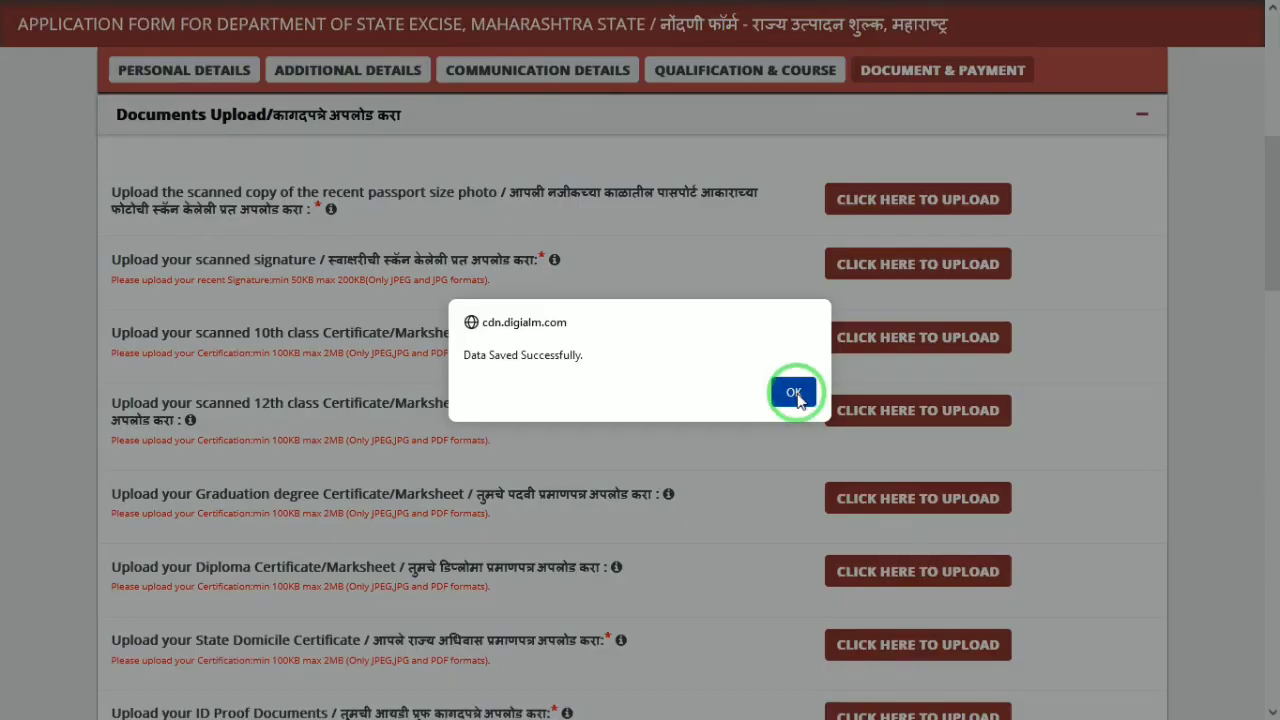
click(794, 393)
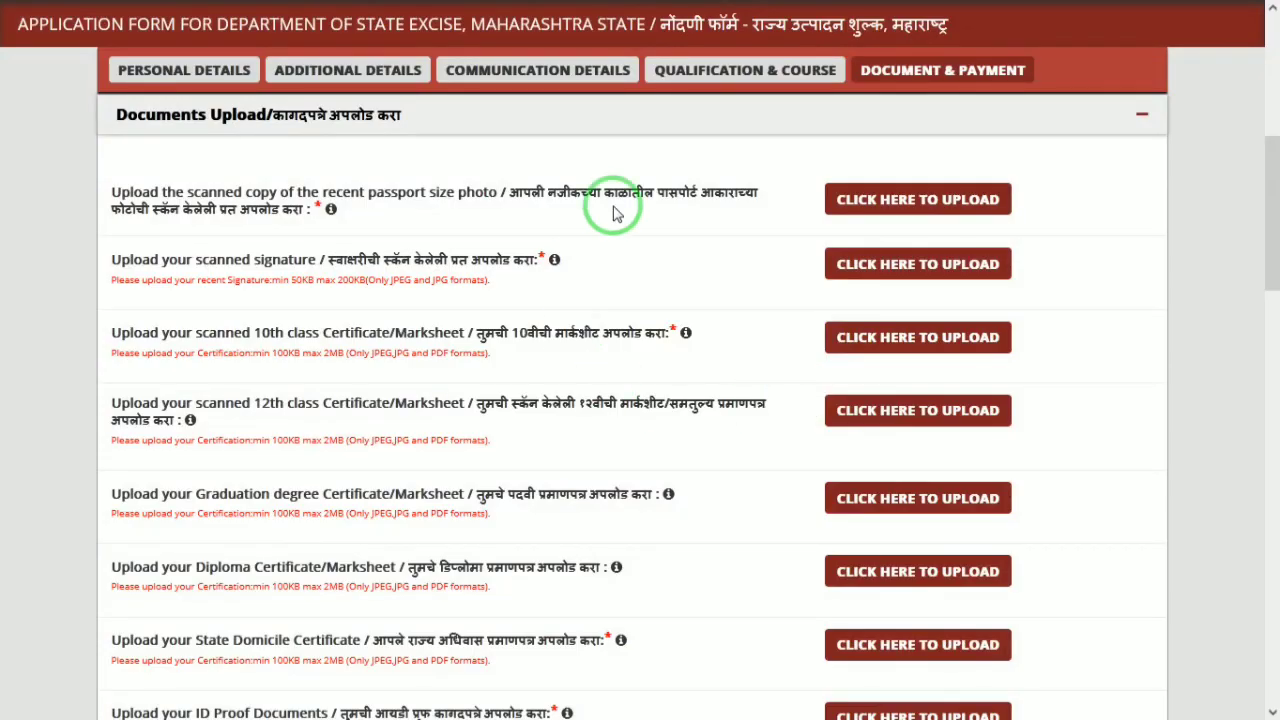
click(936, 205)
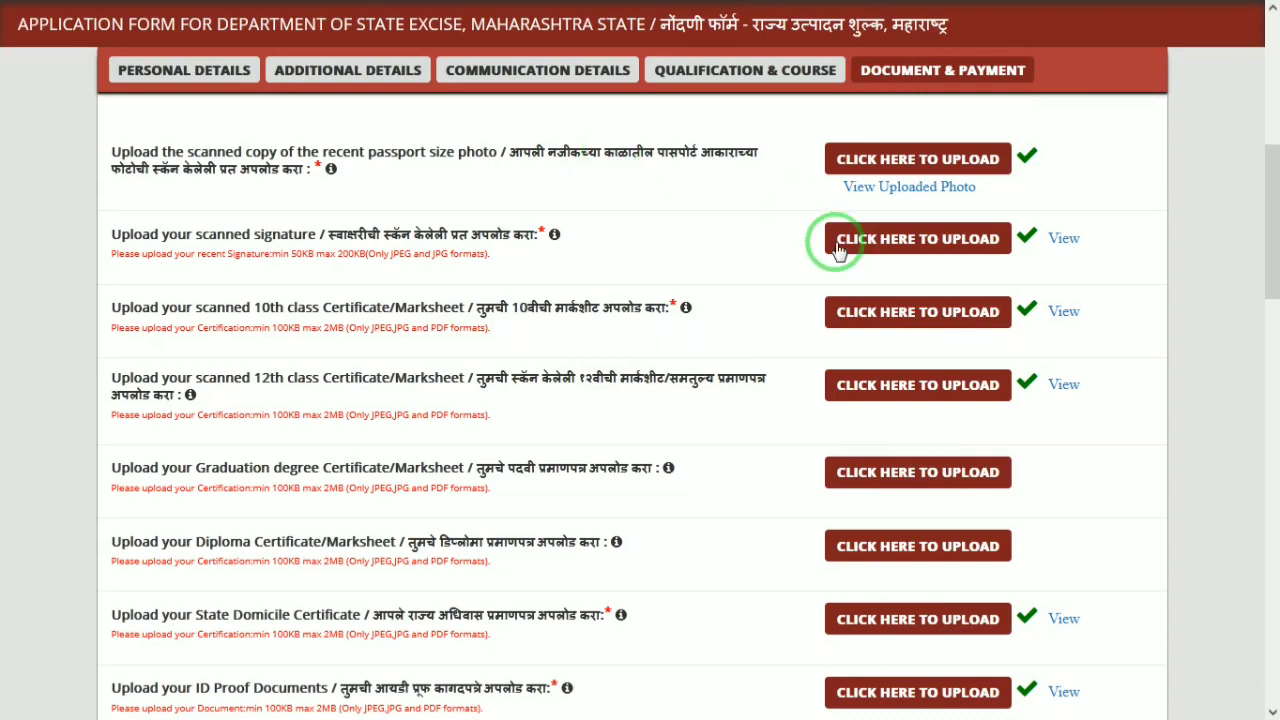
Check the uploaded passport photo and signature previews
click(895, 190)
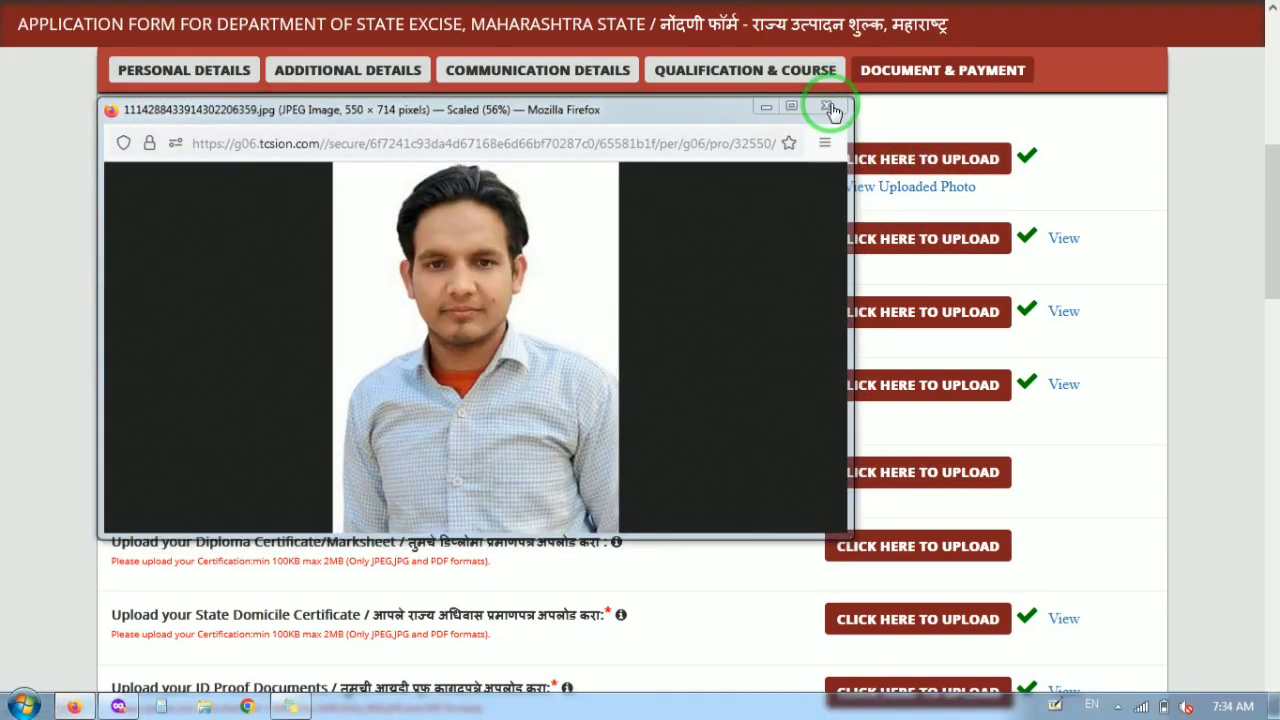
click(830, 106)
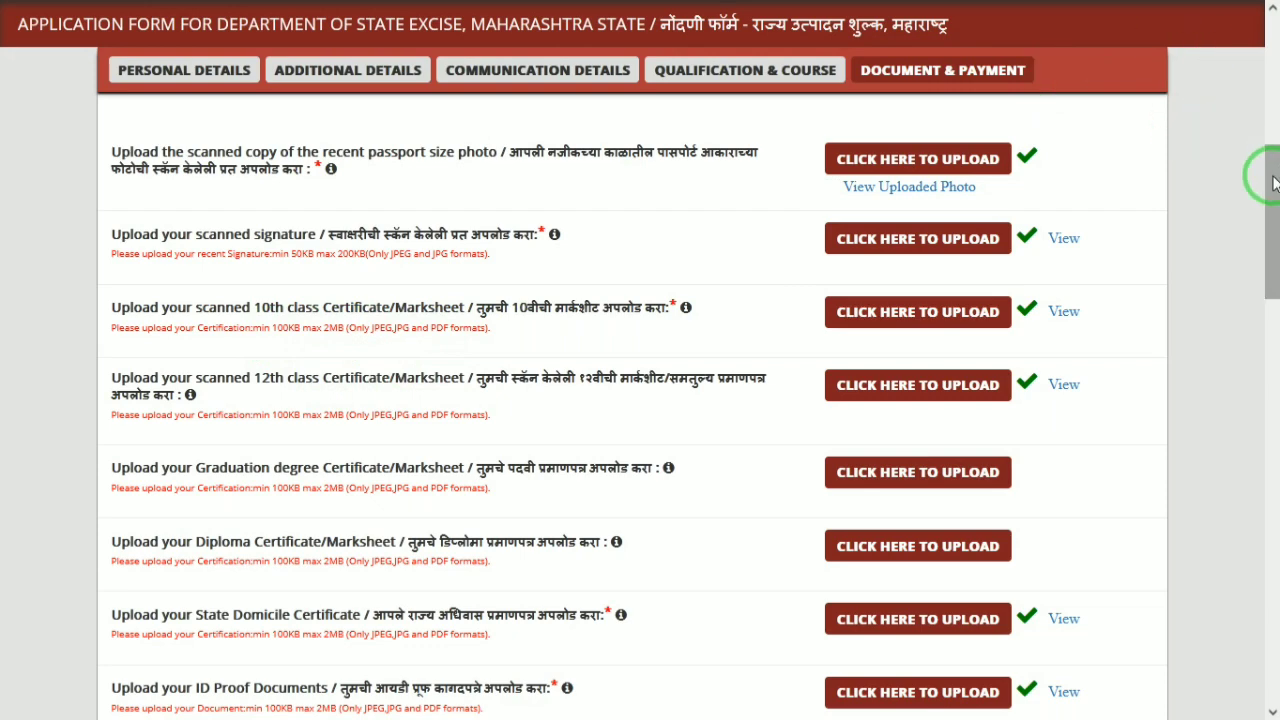
click(1062, 242)
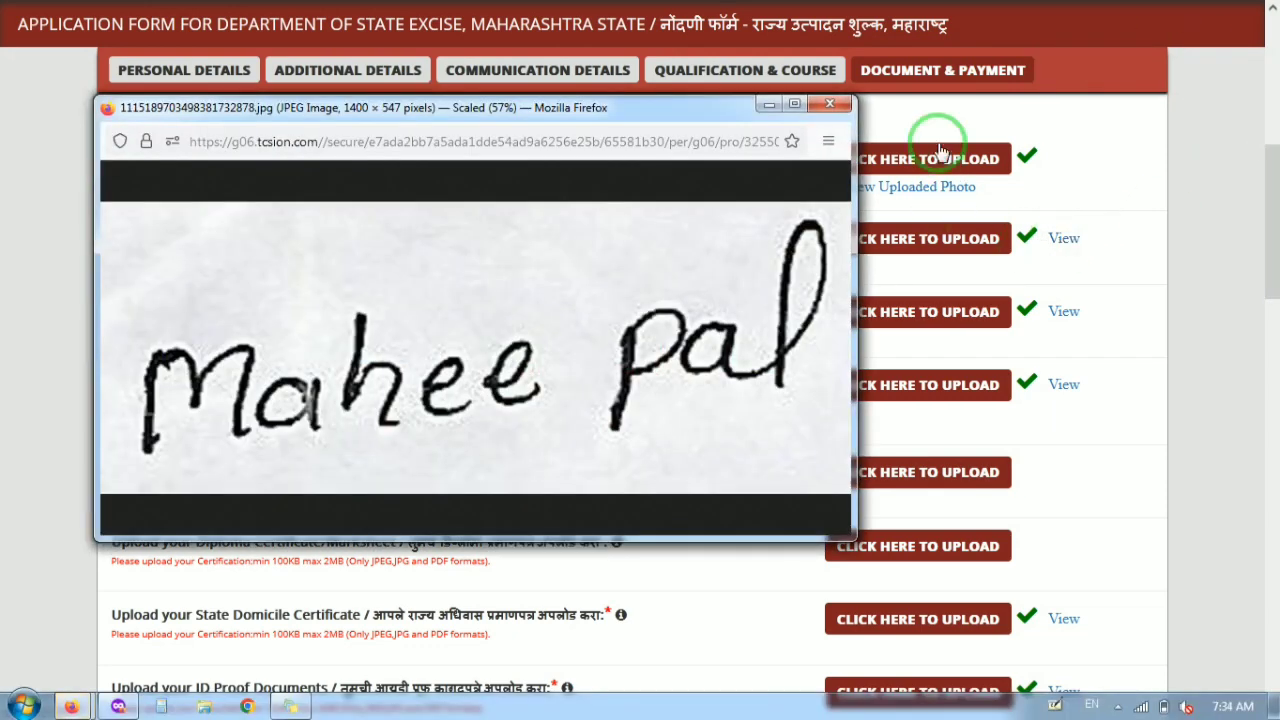
click(838, 108)
drag(1270, 200, 1266, 271)
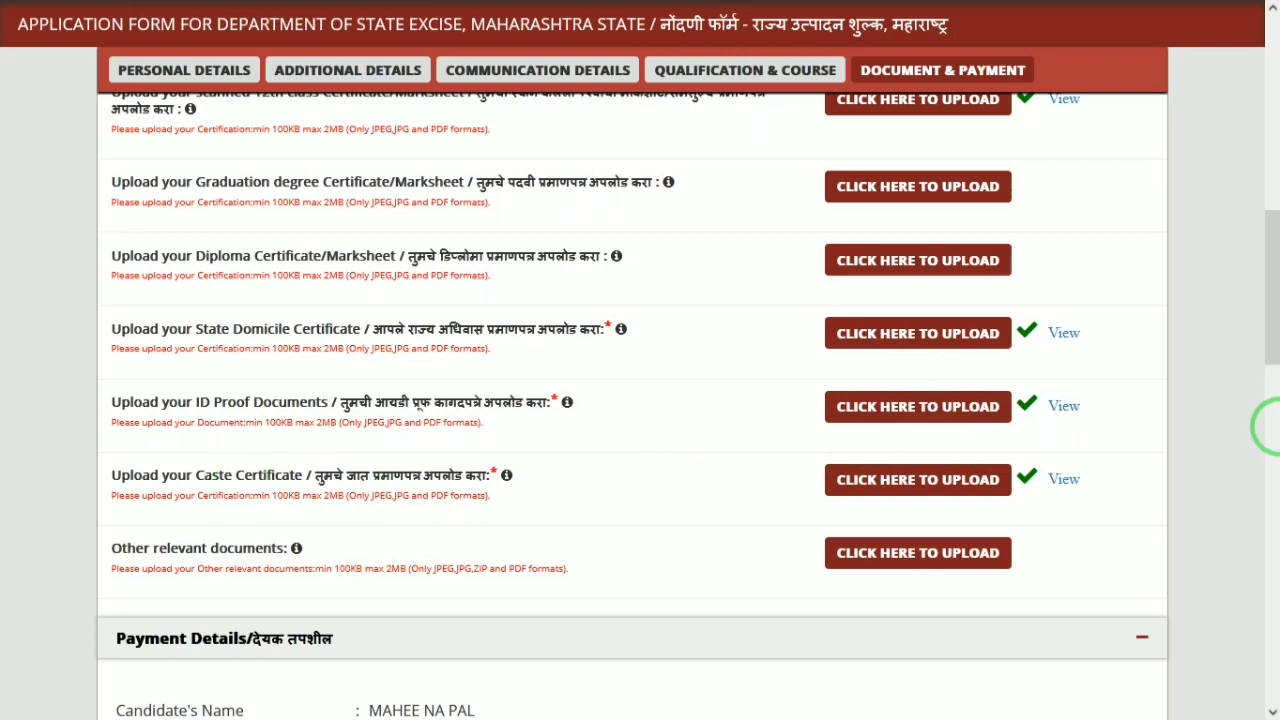
Attempt to submit with declarations ticked and close the 'Please Capture your live photograph' alert
drag(1272, 314, 1270, 650)
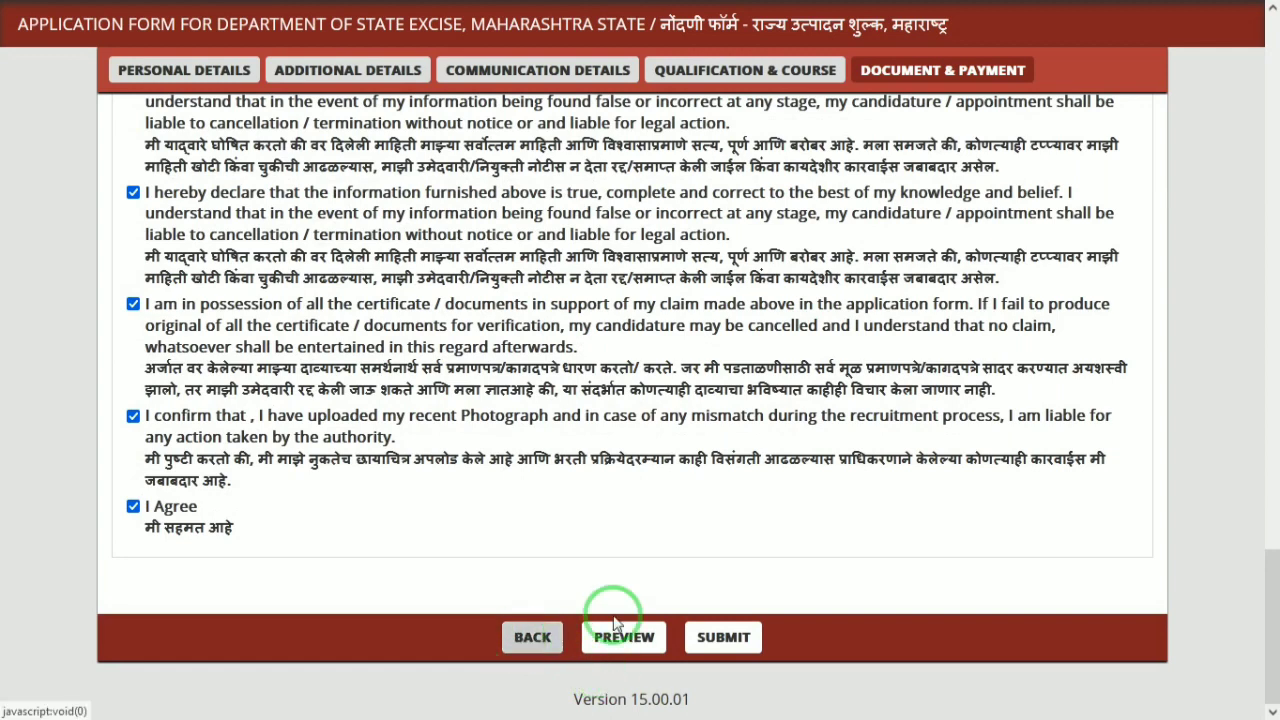
click(741, 642)
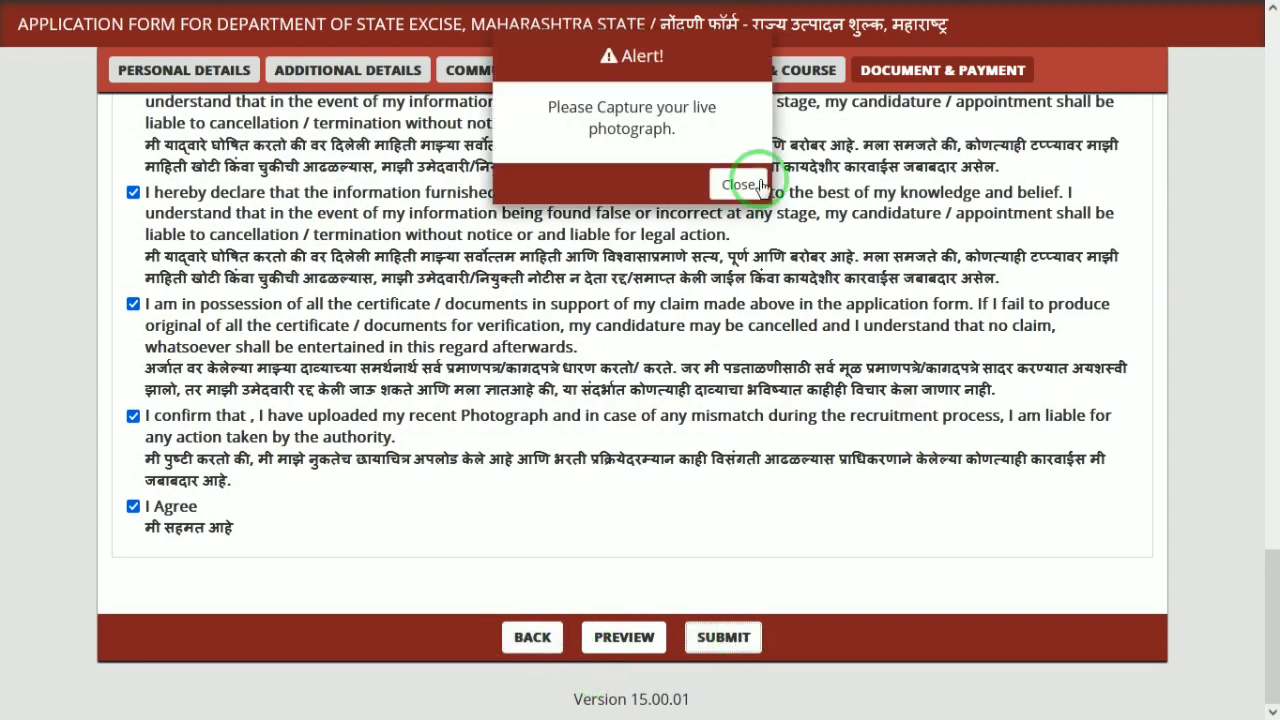
click(738, 186)
drag(1272, 320, 1266, 177)
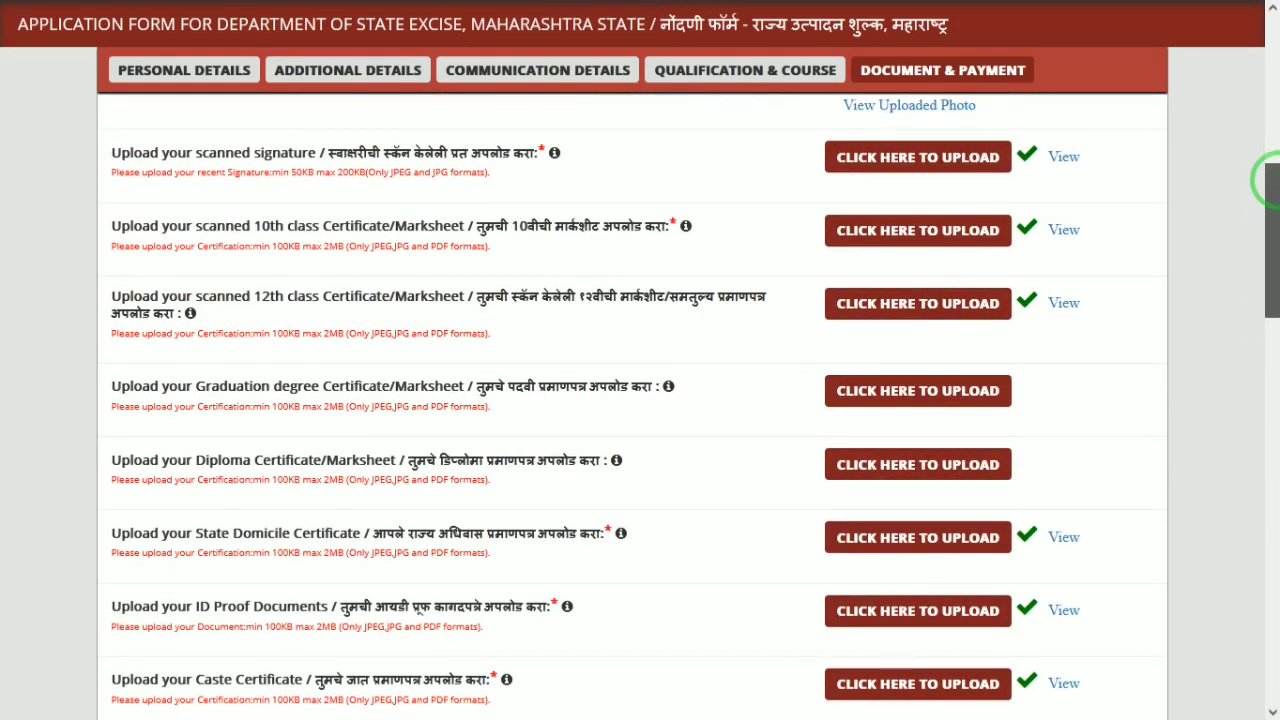
click(904, 200)
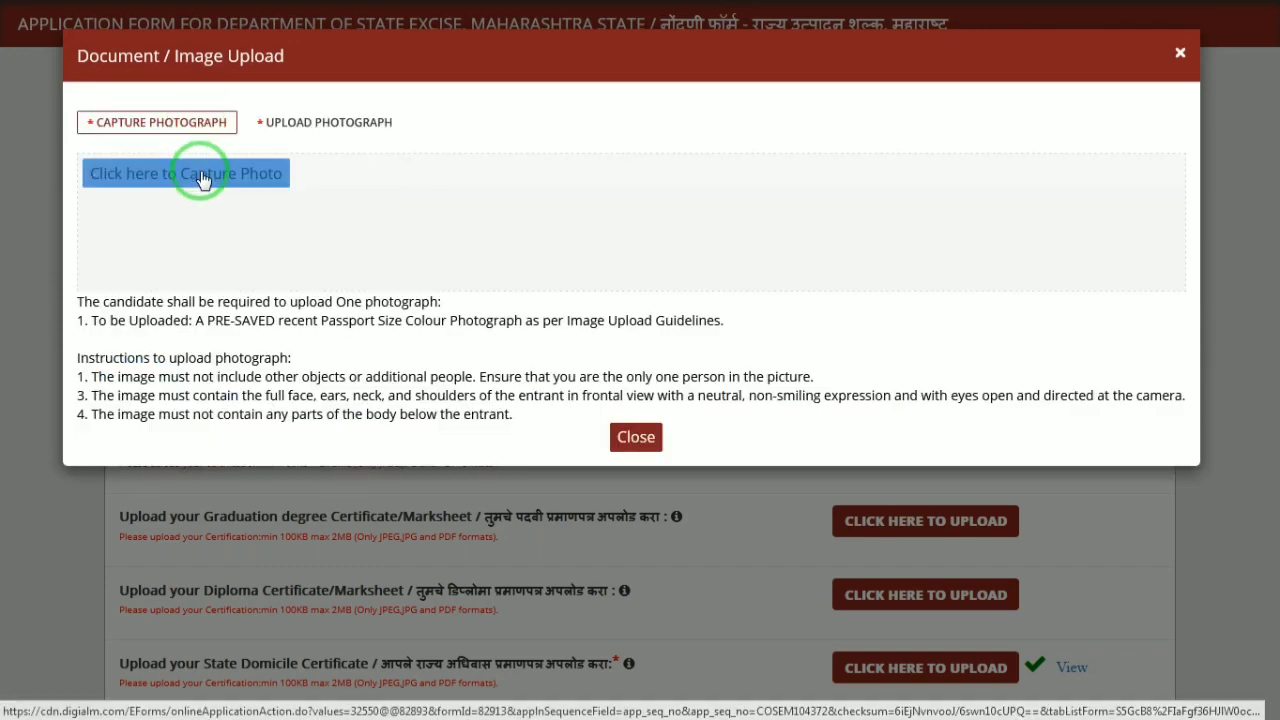
click(266, 176)
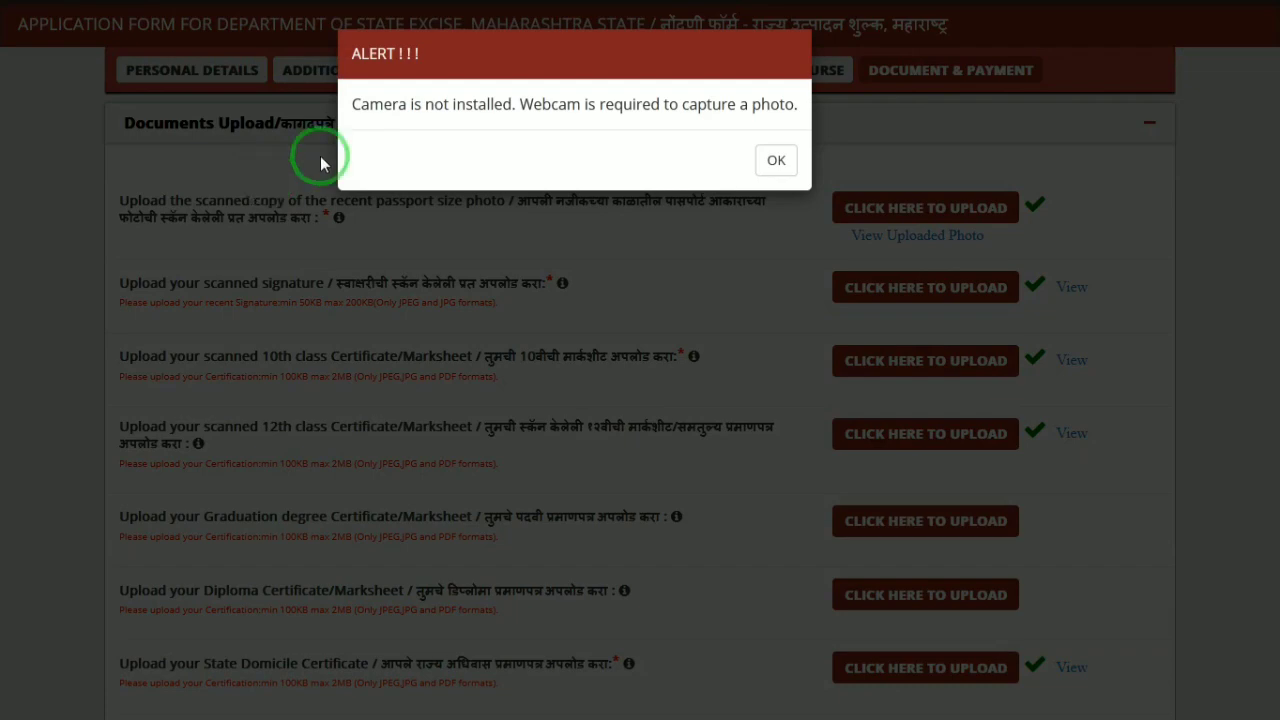
click(768, 157)
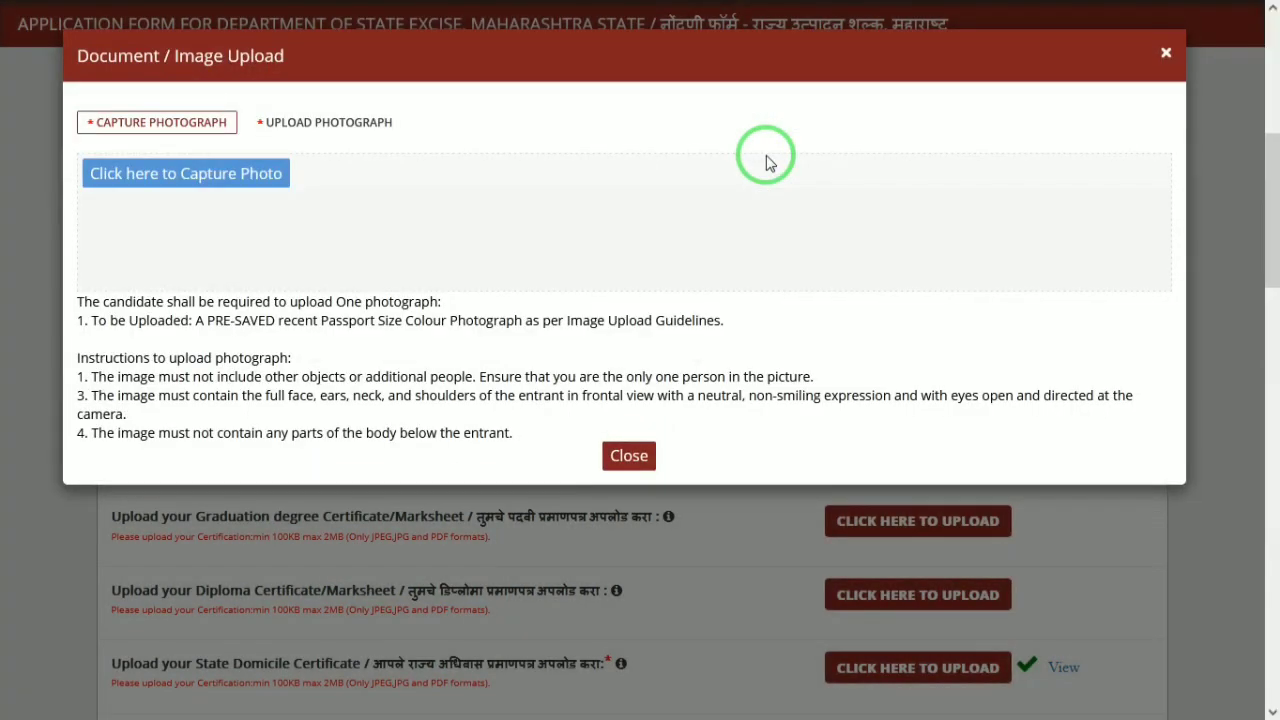
click(627, 457)
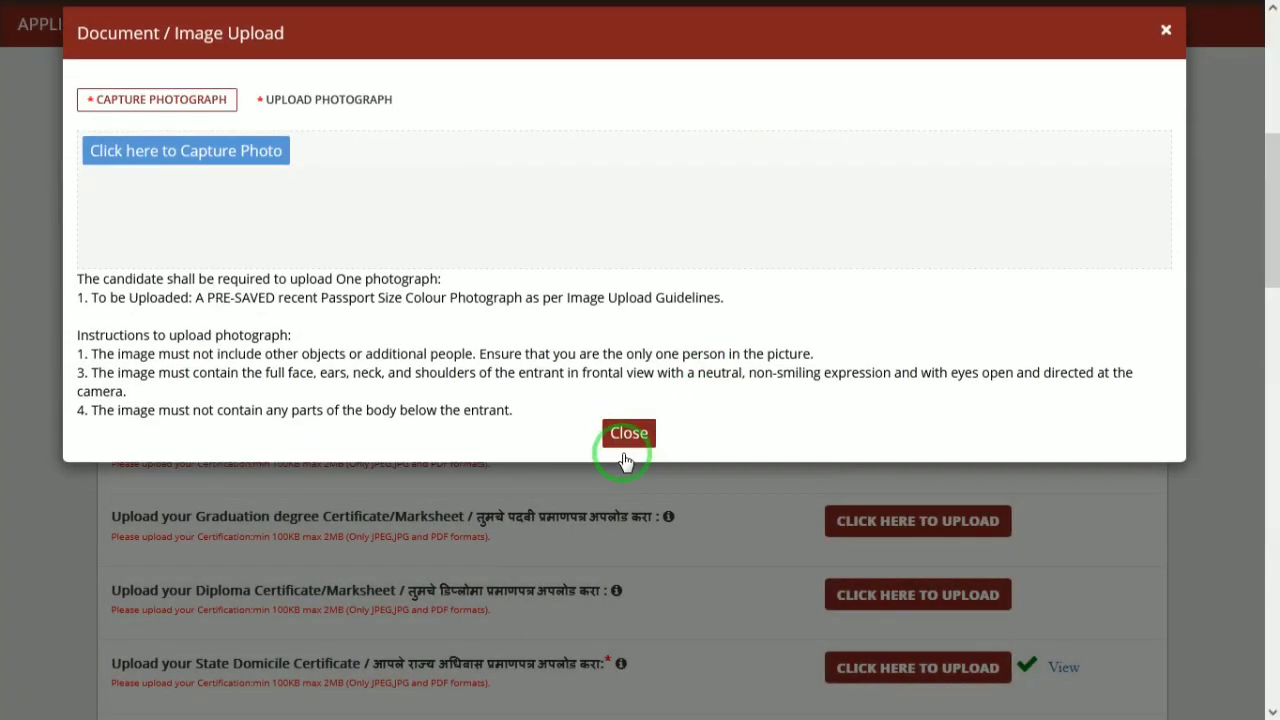